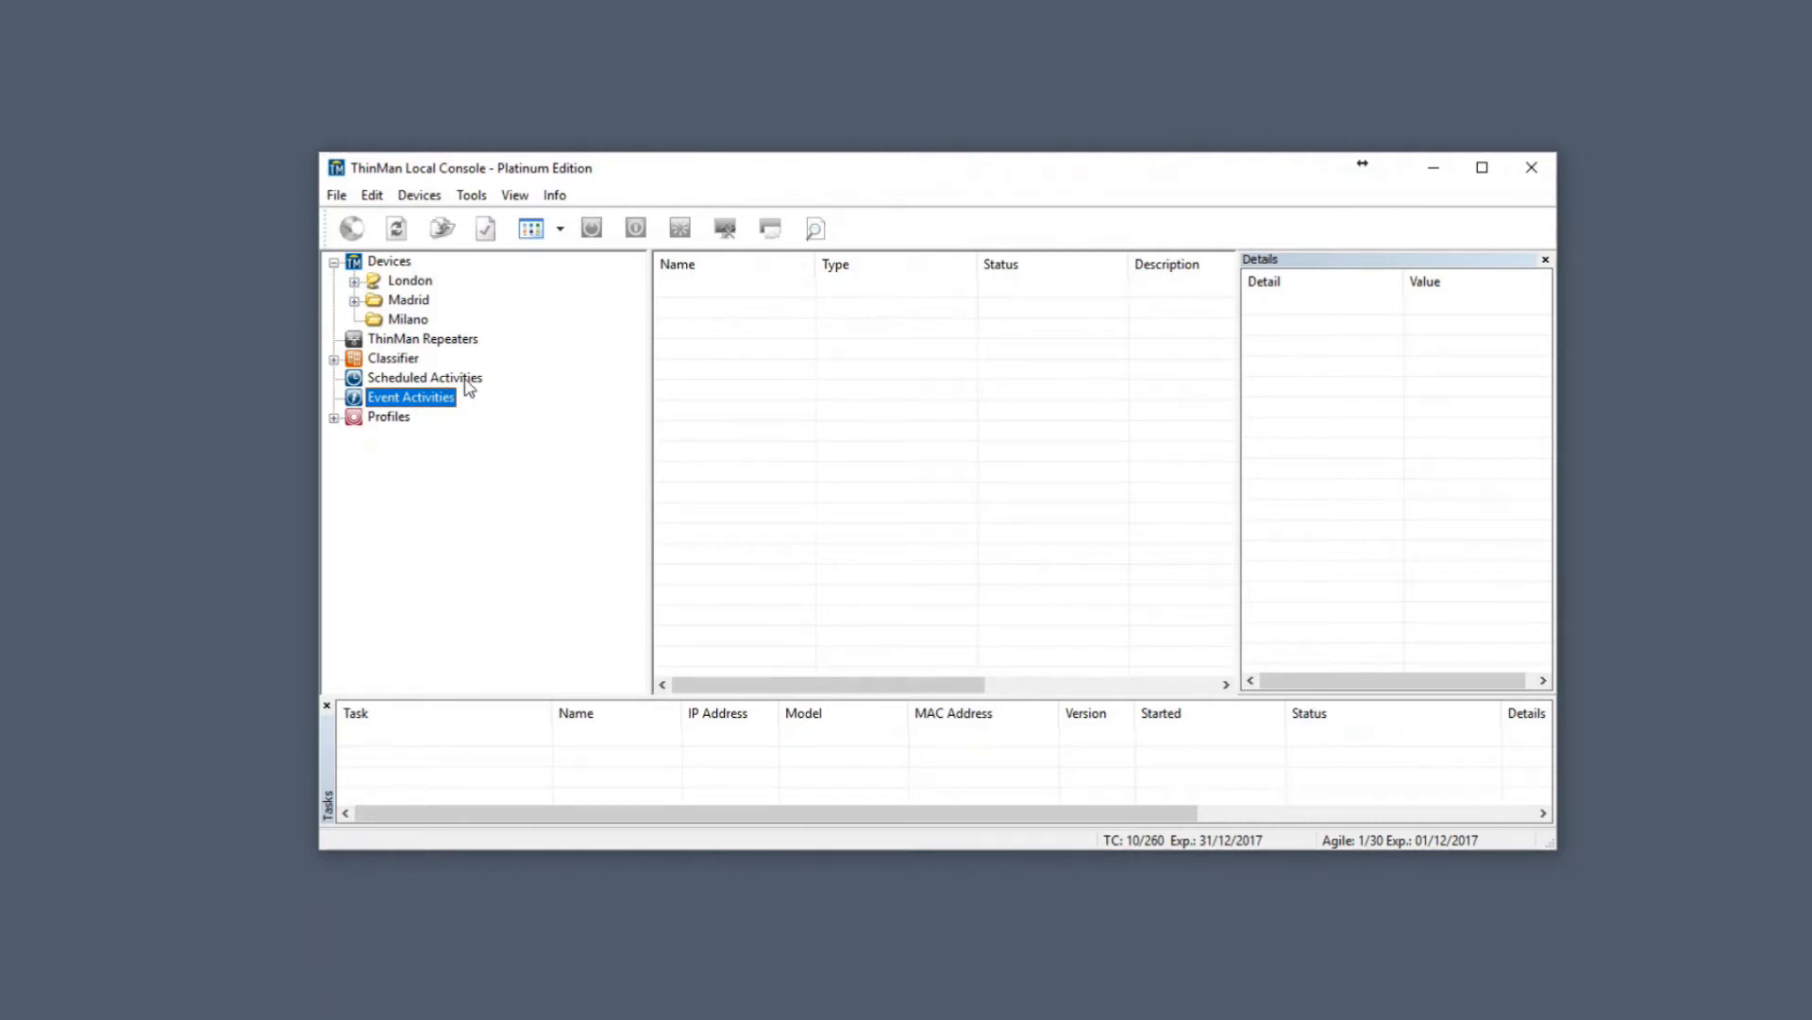
Add a Power On scheduled activity named "Power on in the morning" with its status left enabled
right_click(465, 381)
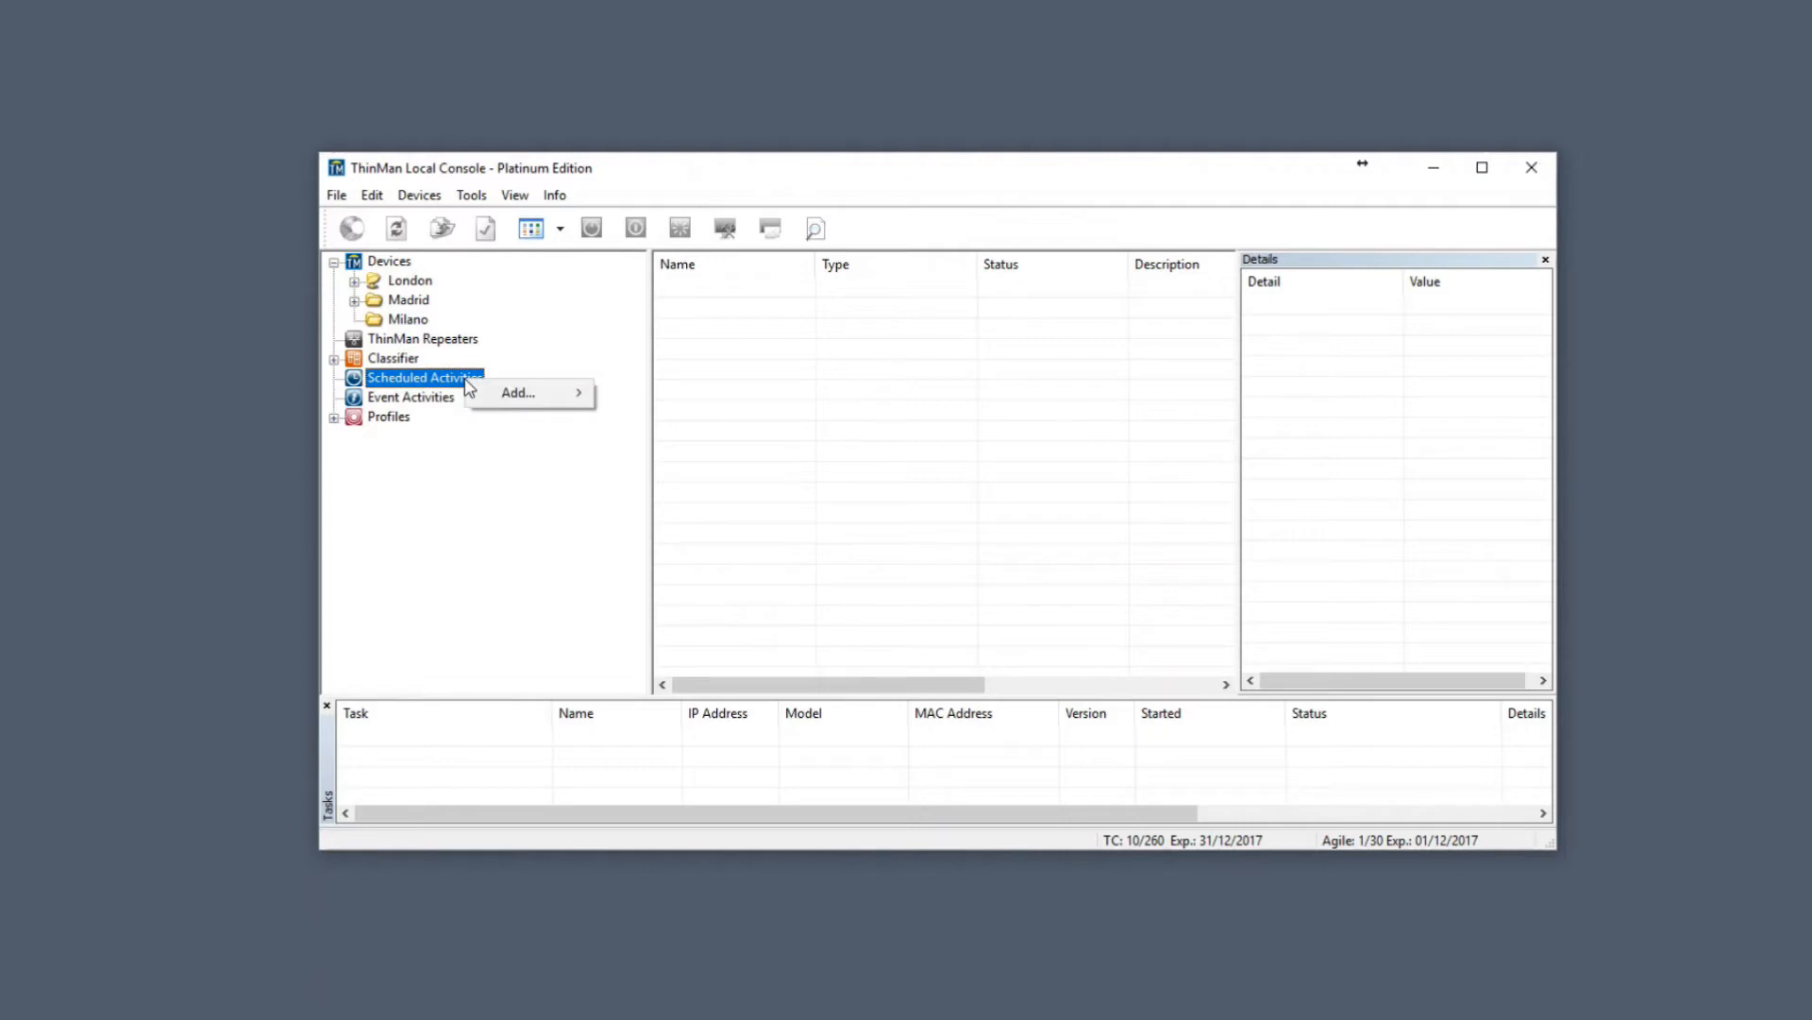
mouse_move(543, 398)
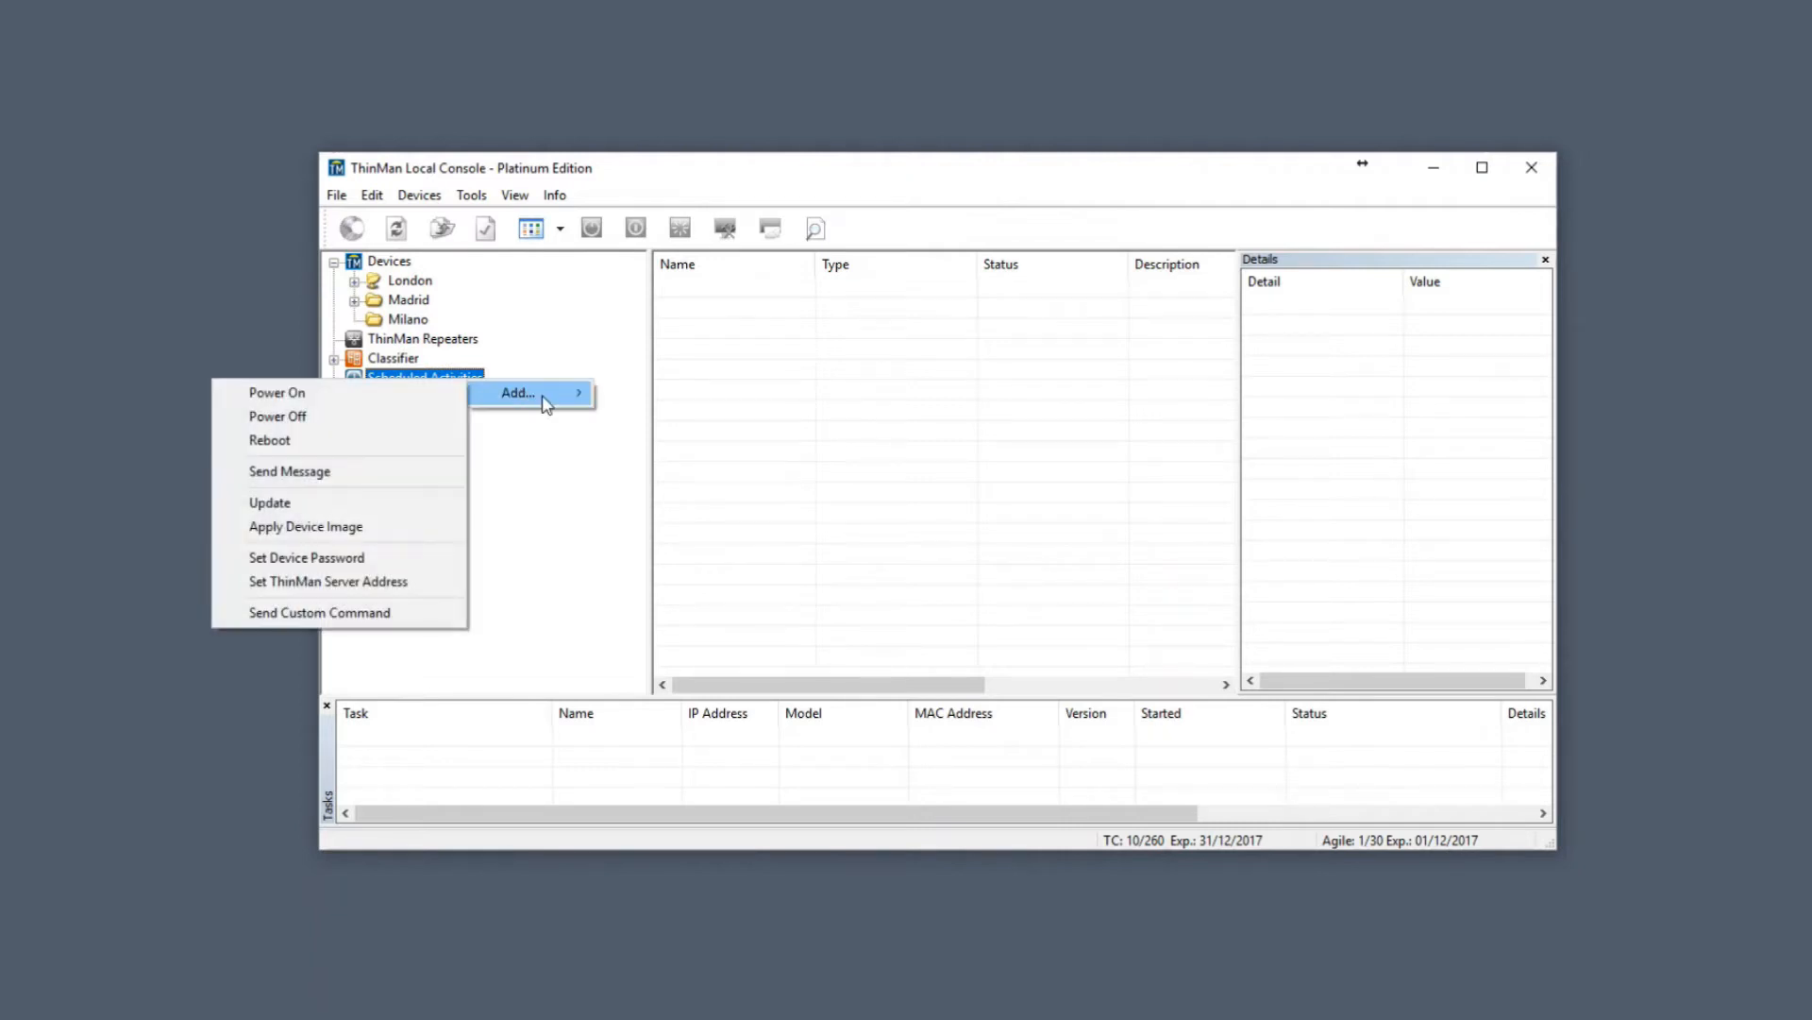
click(432, 402)
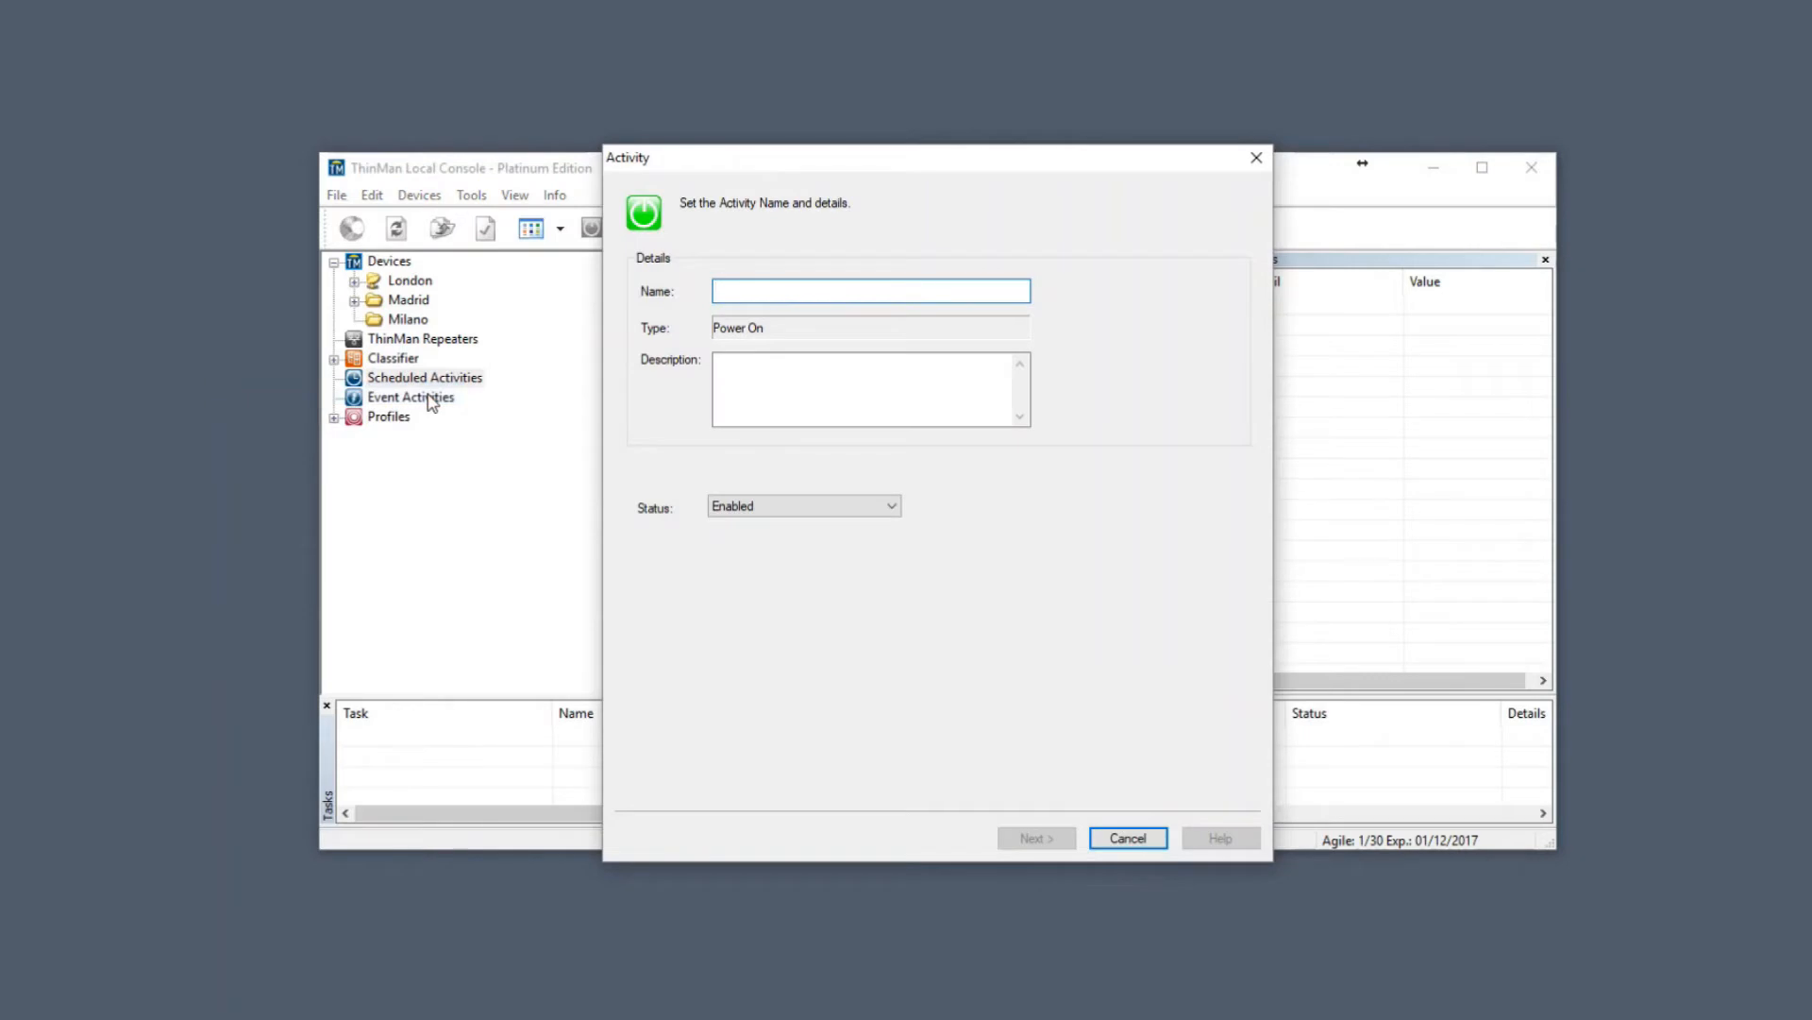
text(Po)
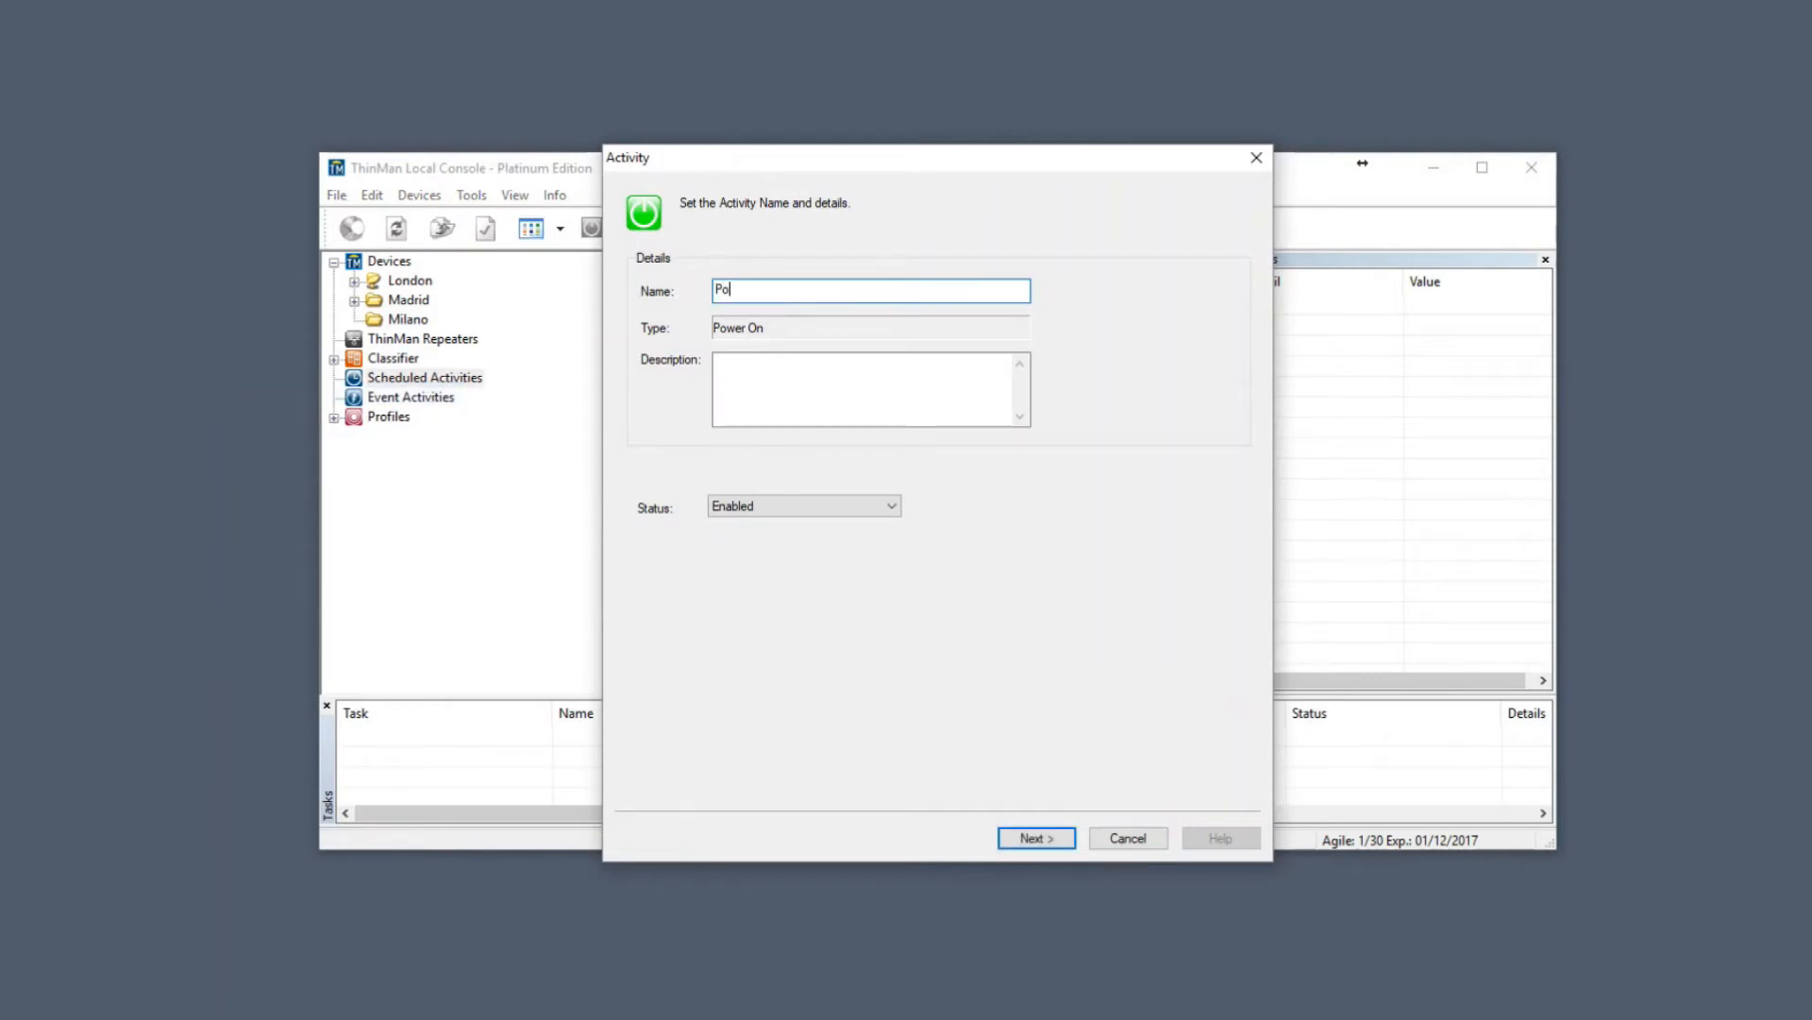
text(wer on in the morning)
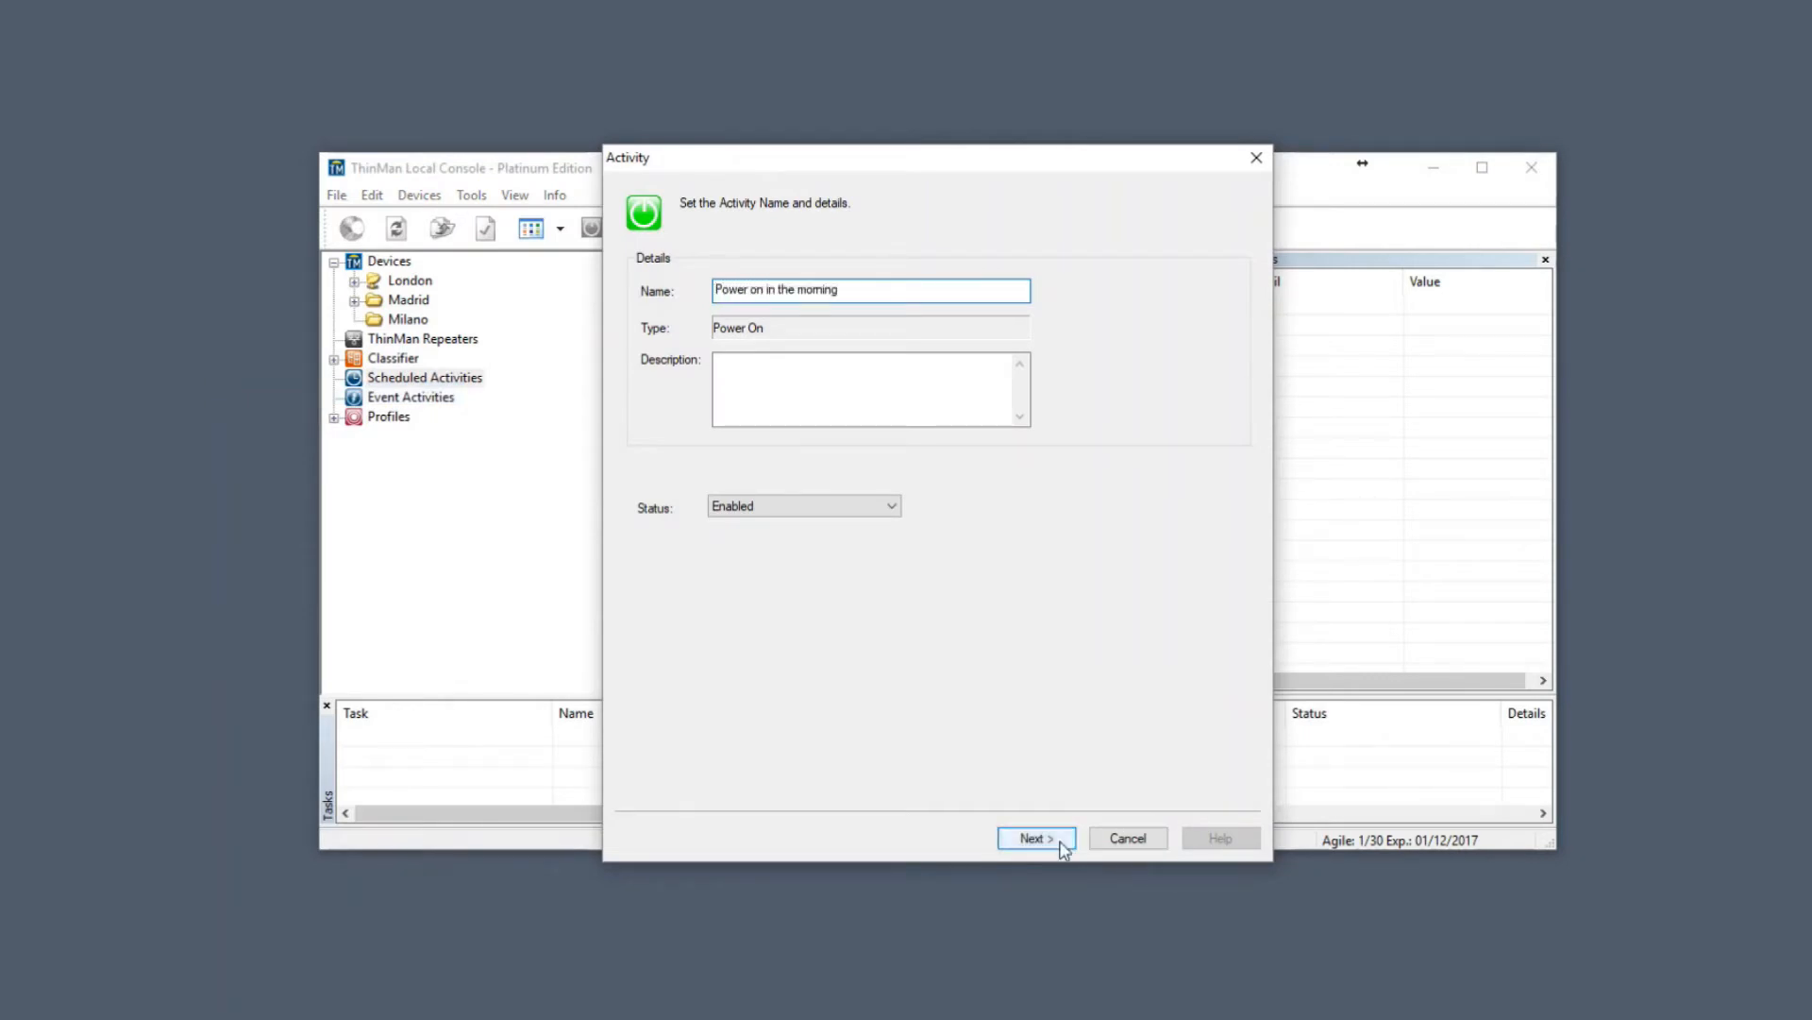
click(1057, 843)
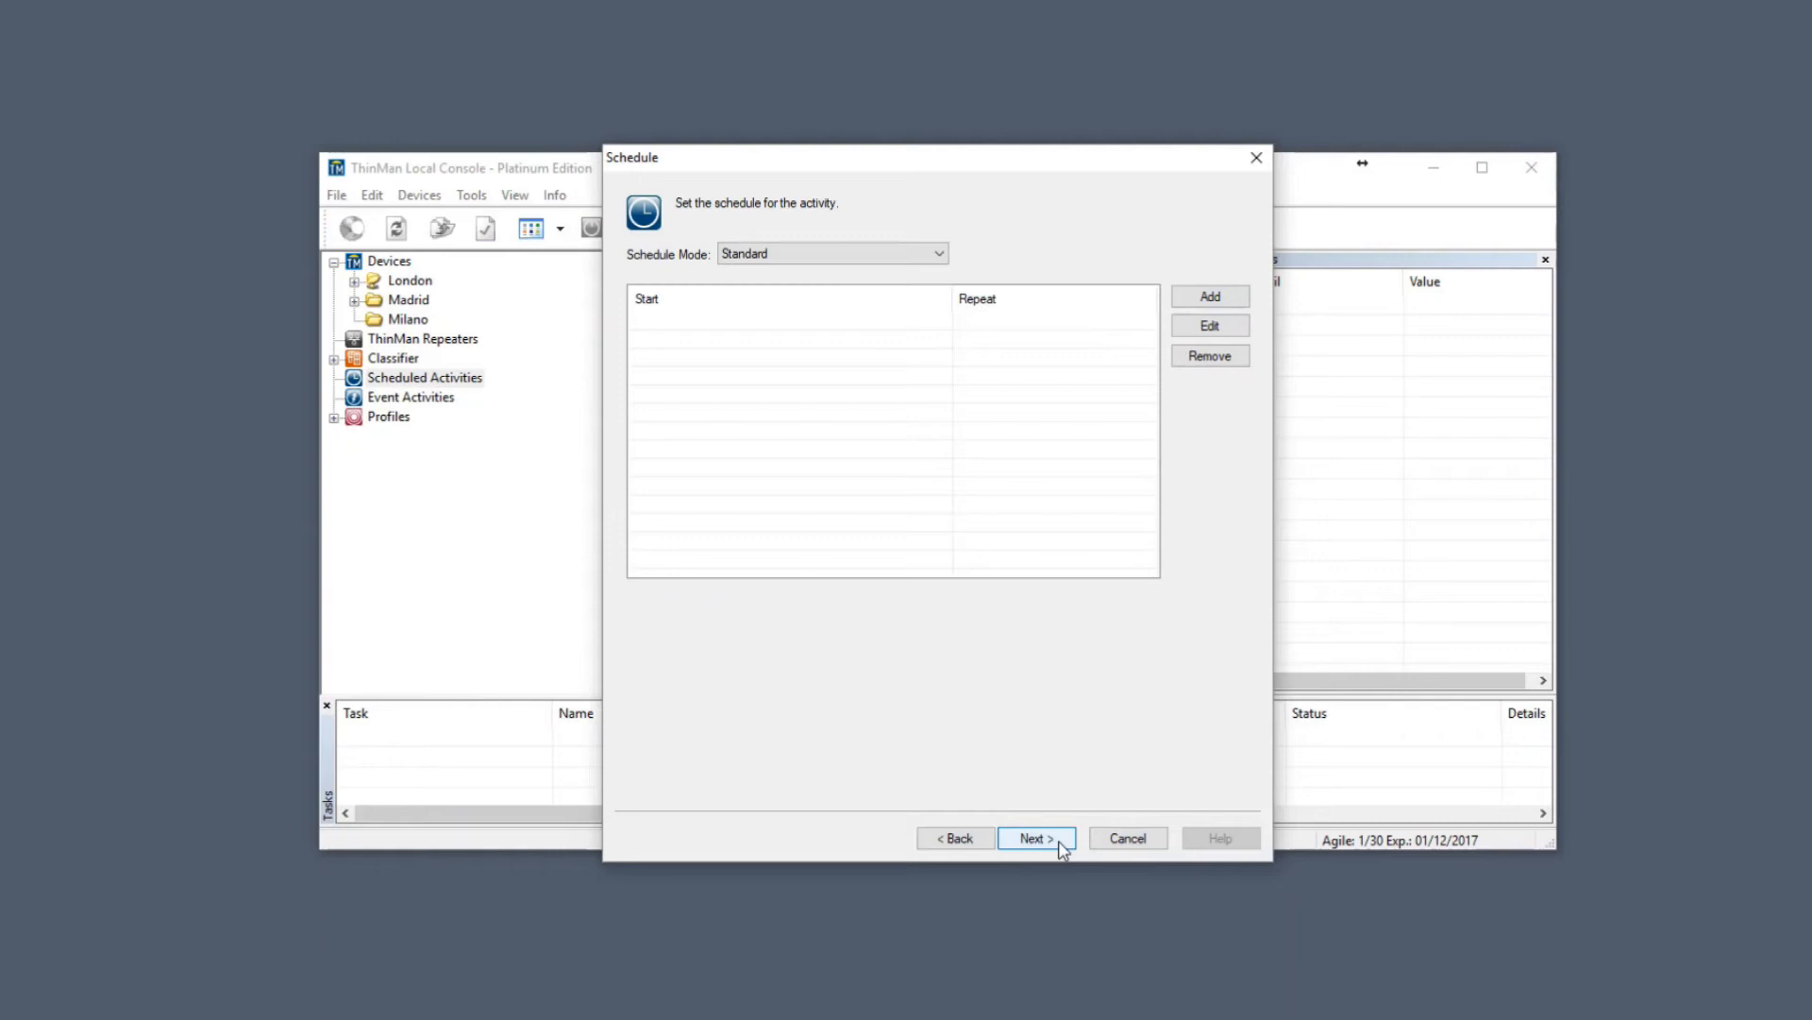
Schedule the power-on activity weekly at 08:00, recurring every week on Monday, Wednesday and Thursday
click(834, 253)
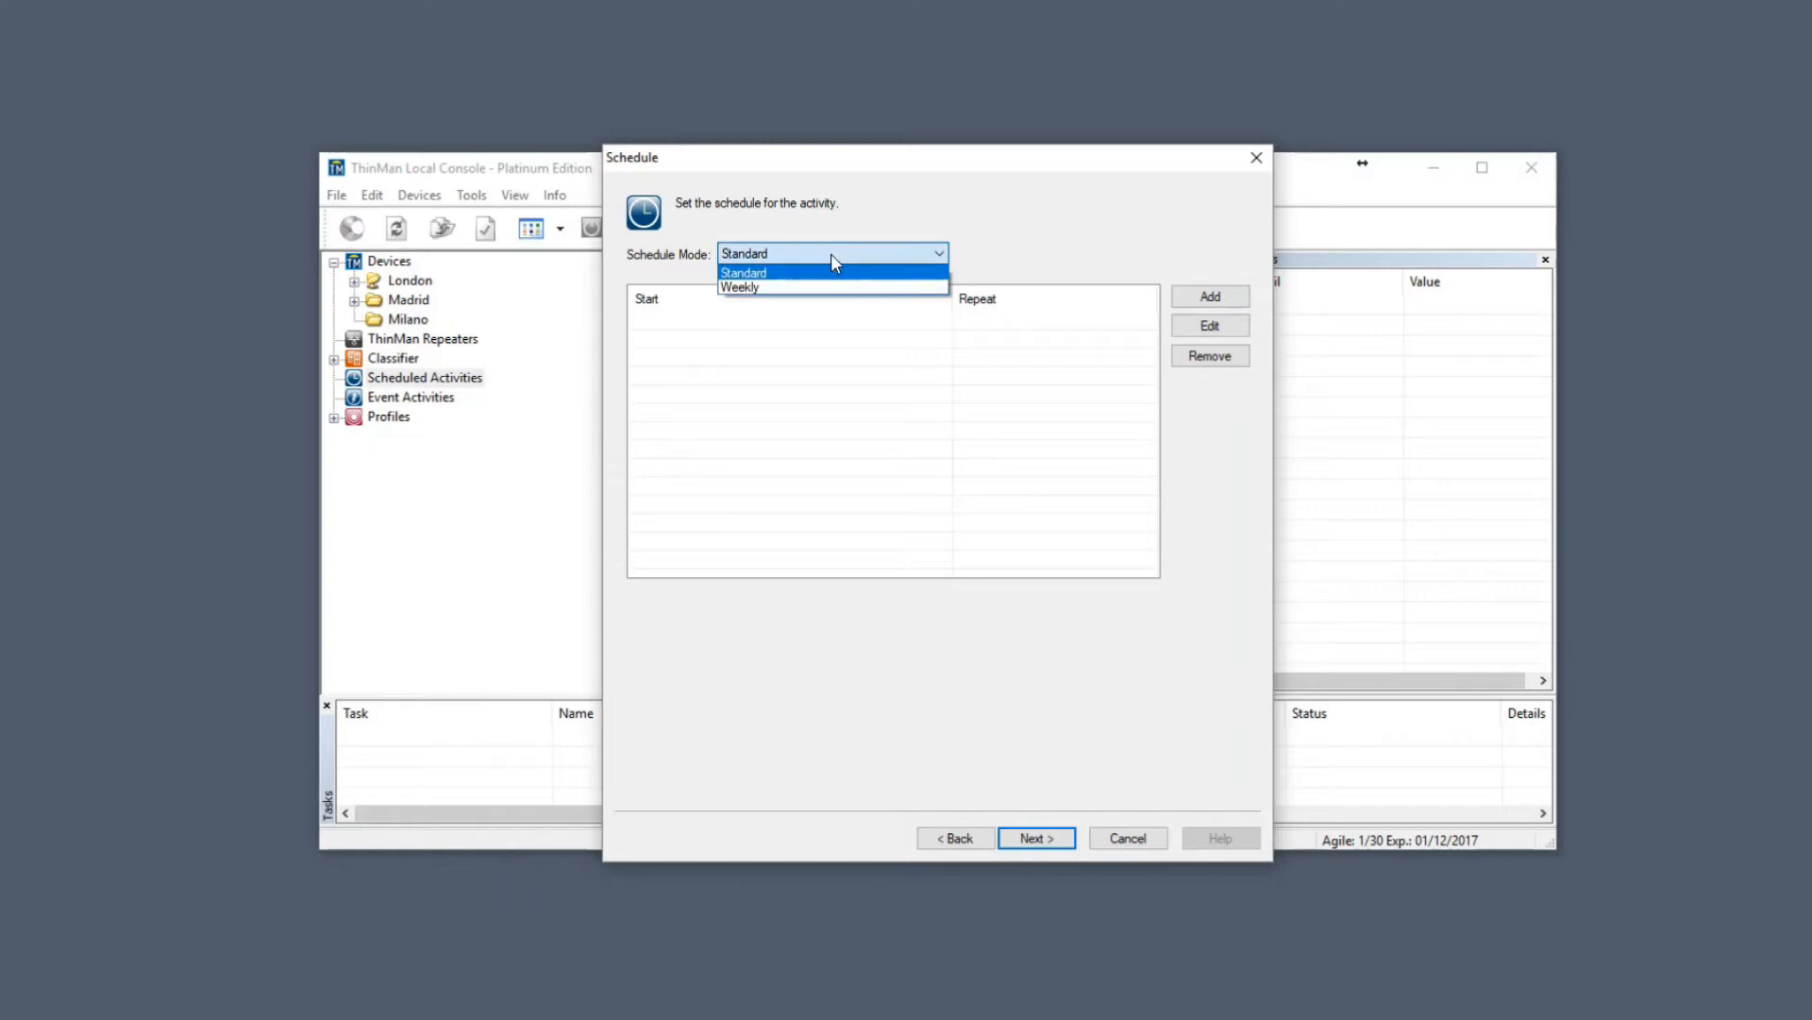
click(771, 294)
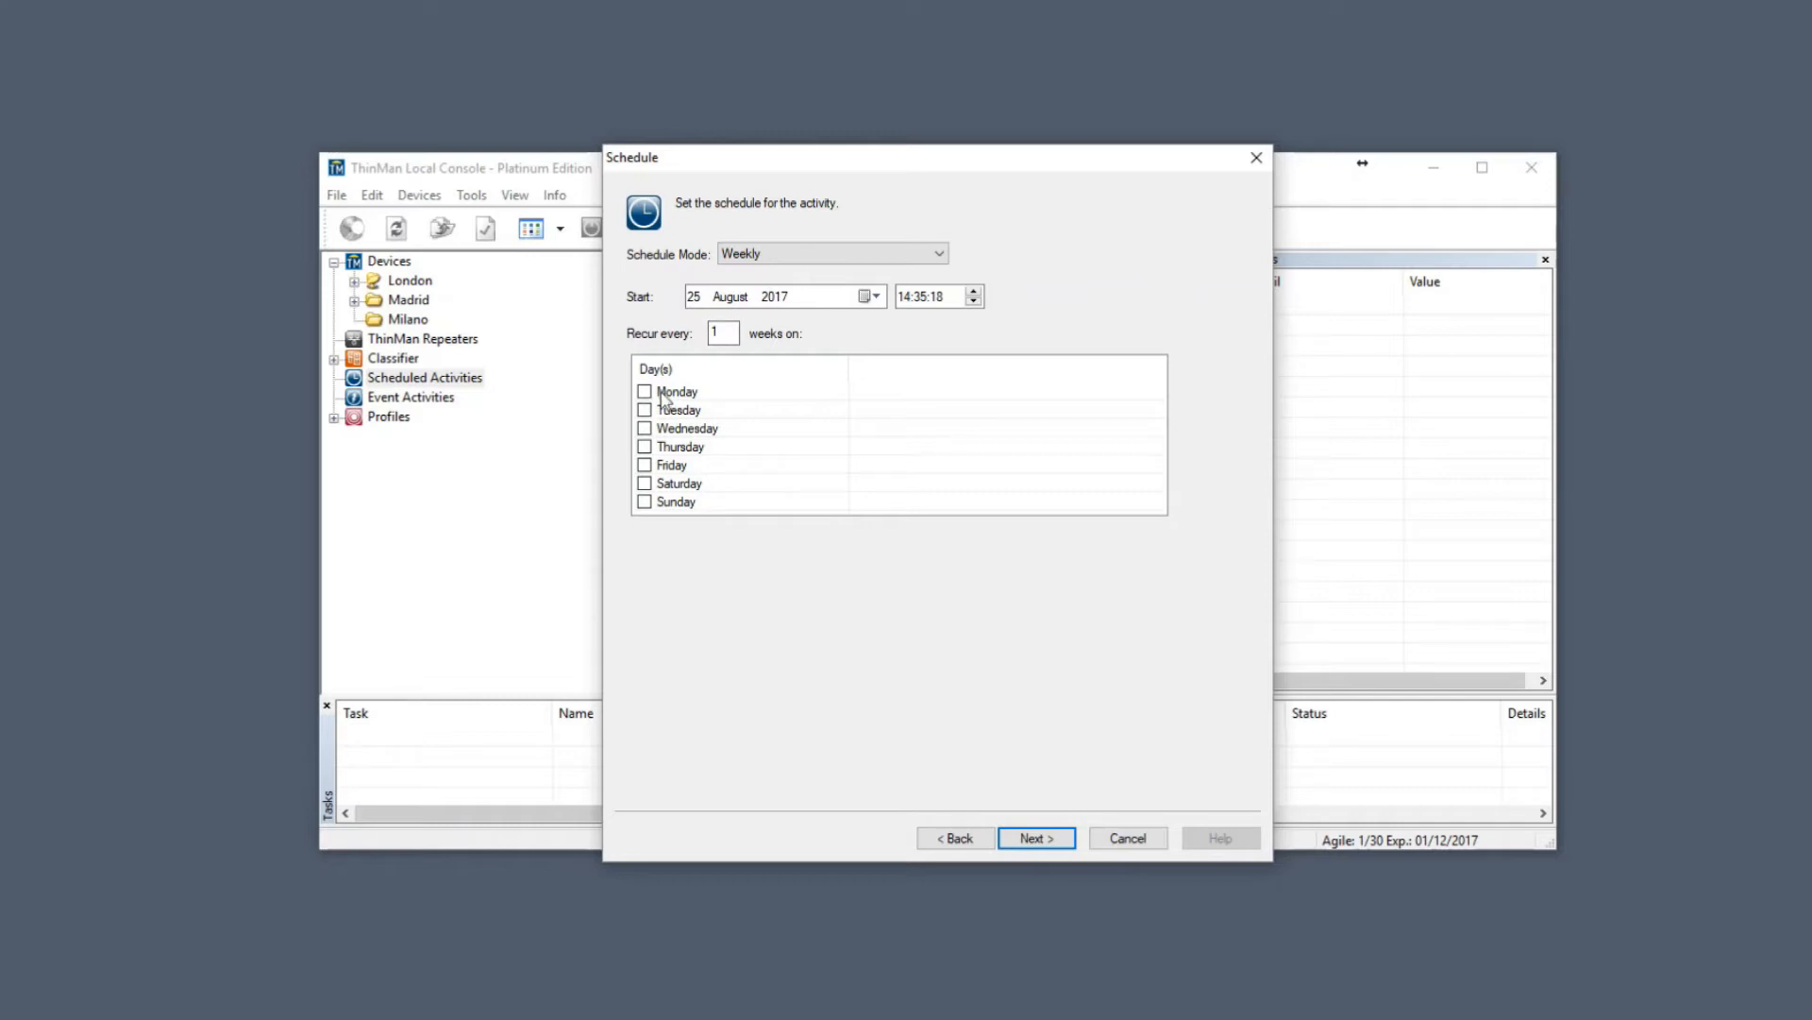
click(903, 299)
text(08)
key(Right)
text(00)
key(Right)
click(644, 392)
click(645, 428)
click(645, 447)
click(1042, 841)
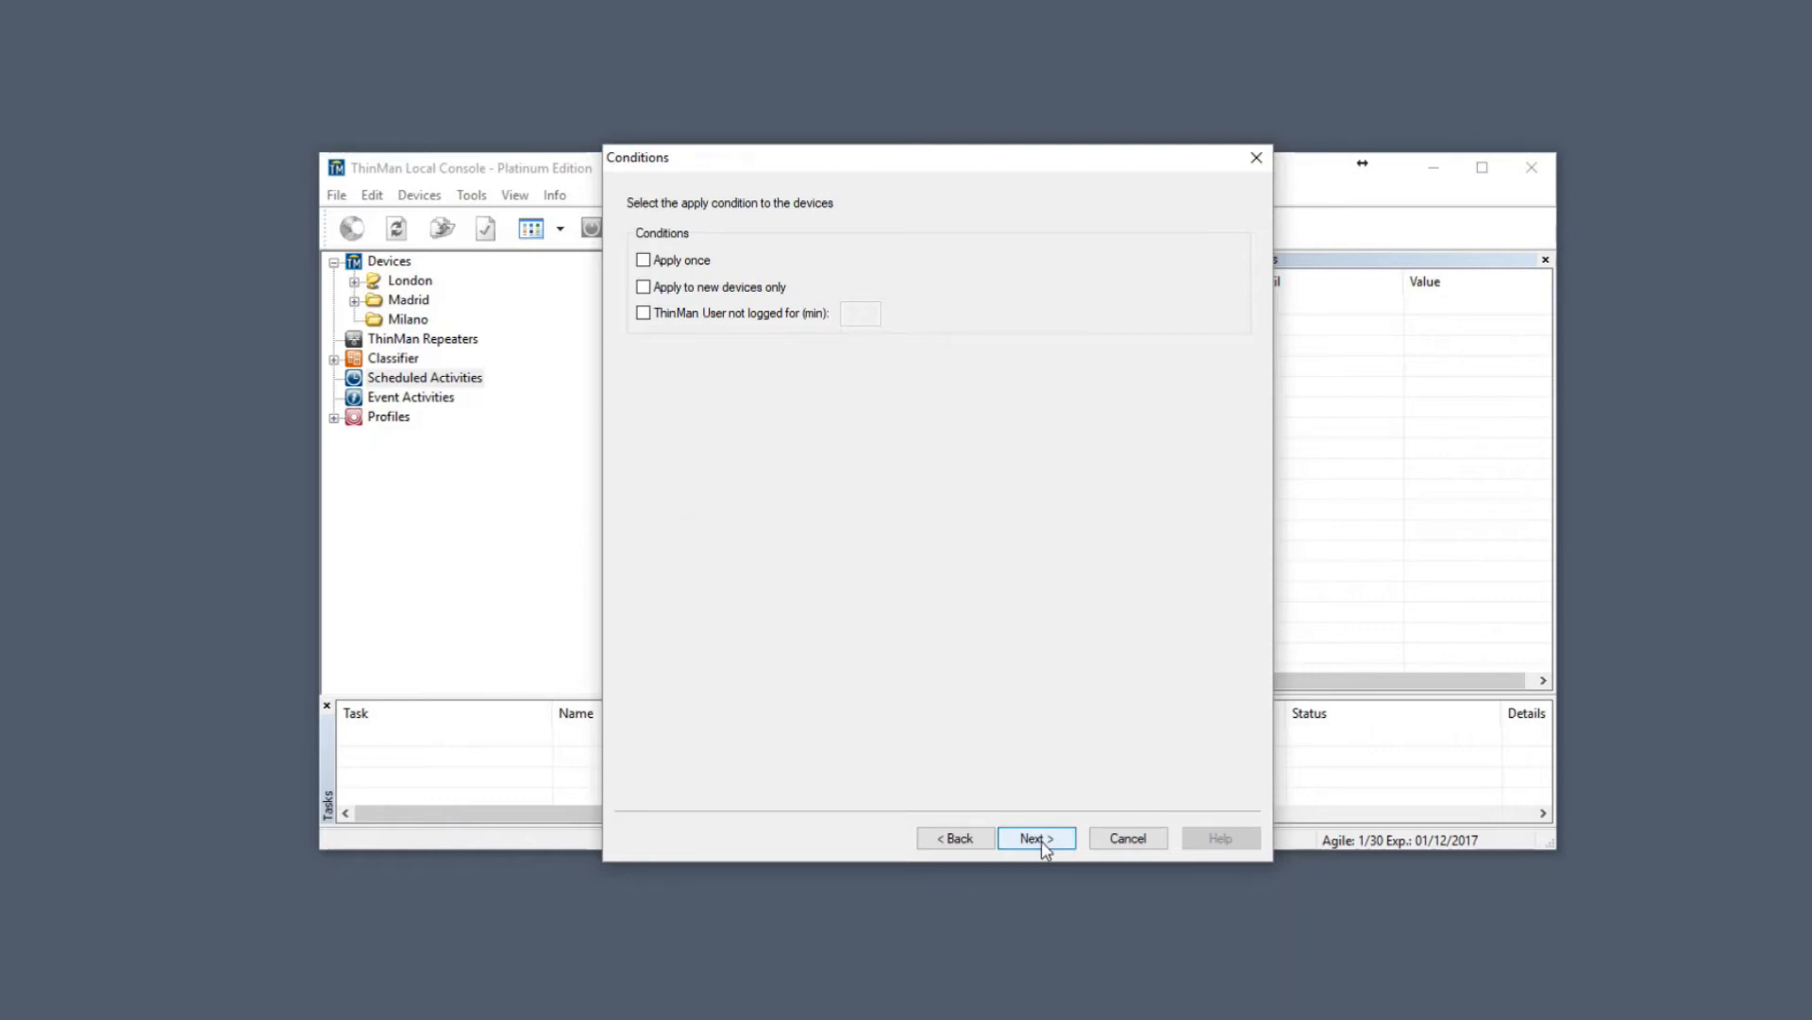
Assign the power-on activity to the London device group, leaving conditions, time slot and class values at their defaults, and finish creating it
click(1044, 840)
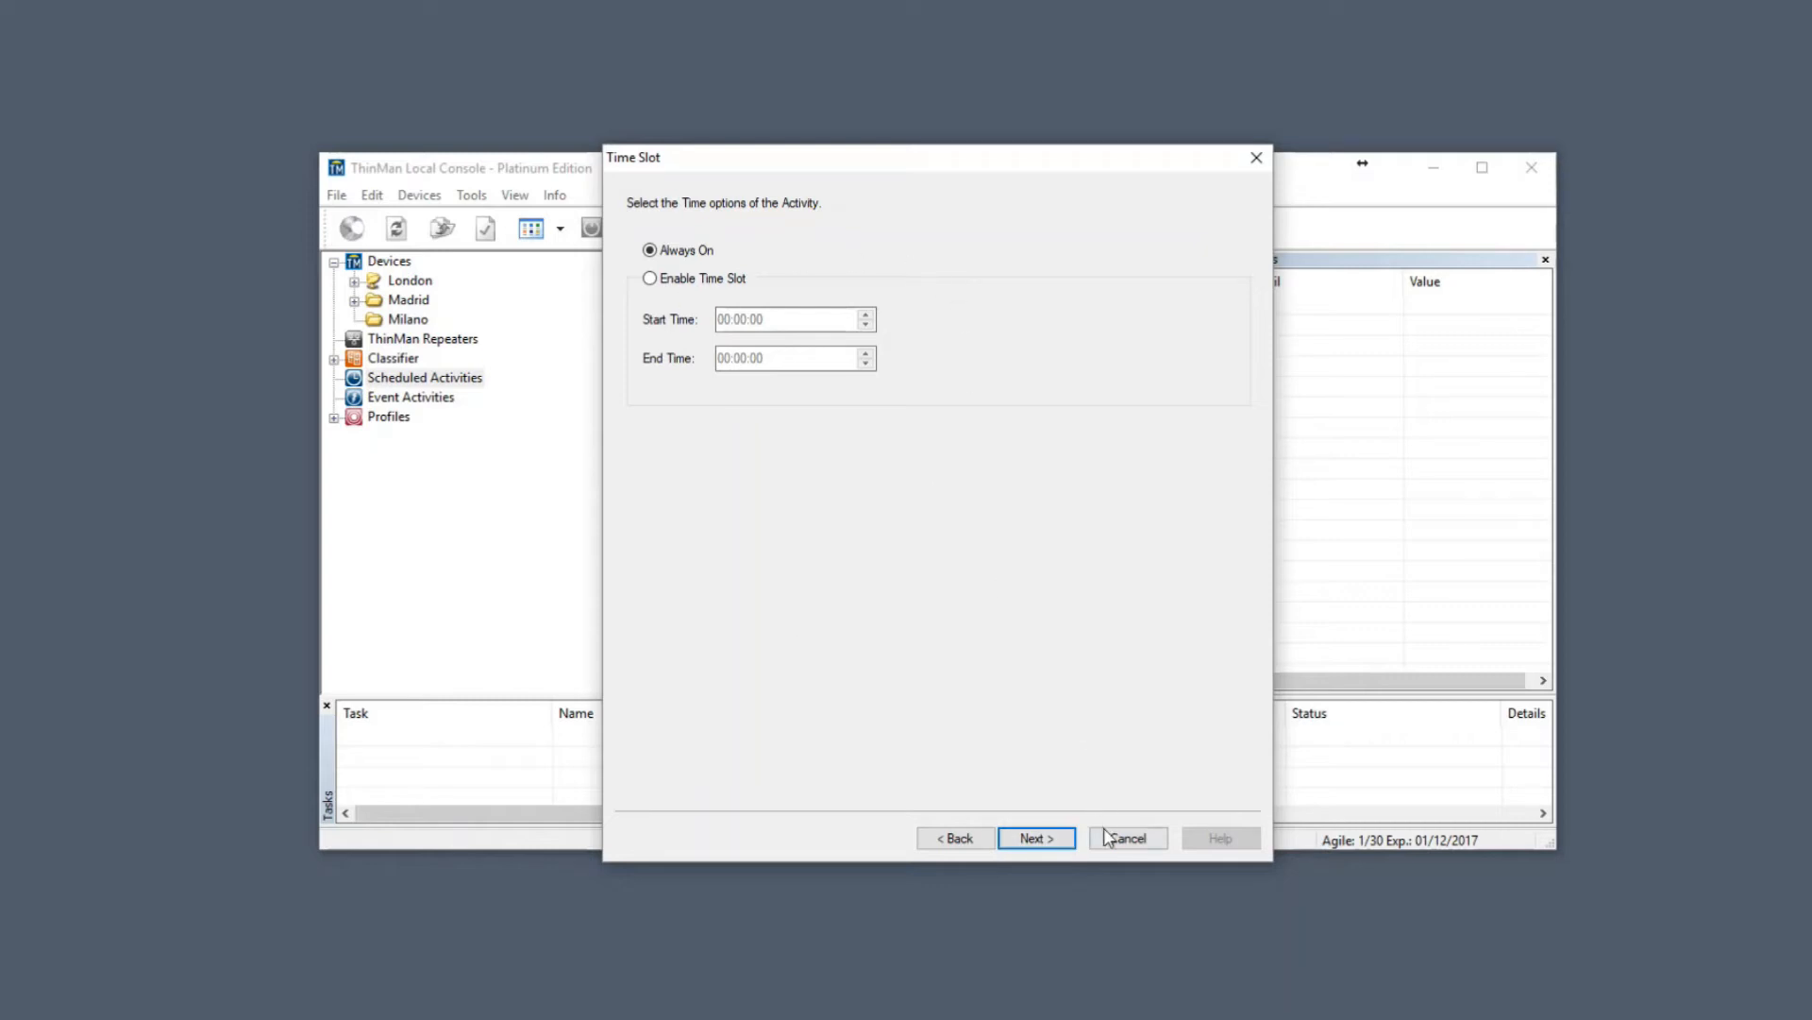
click(1059, 848)
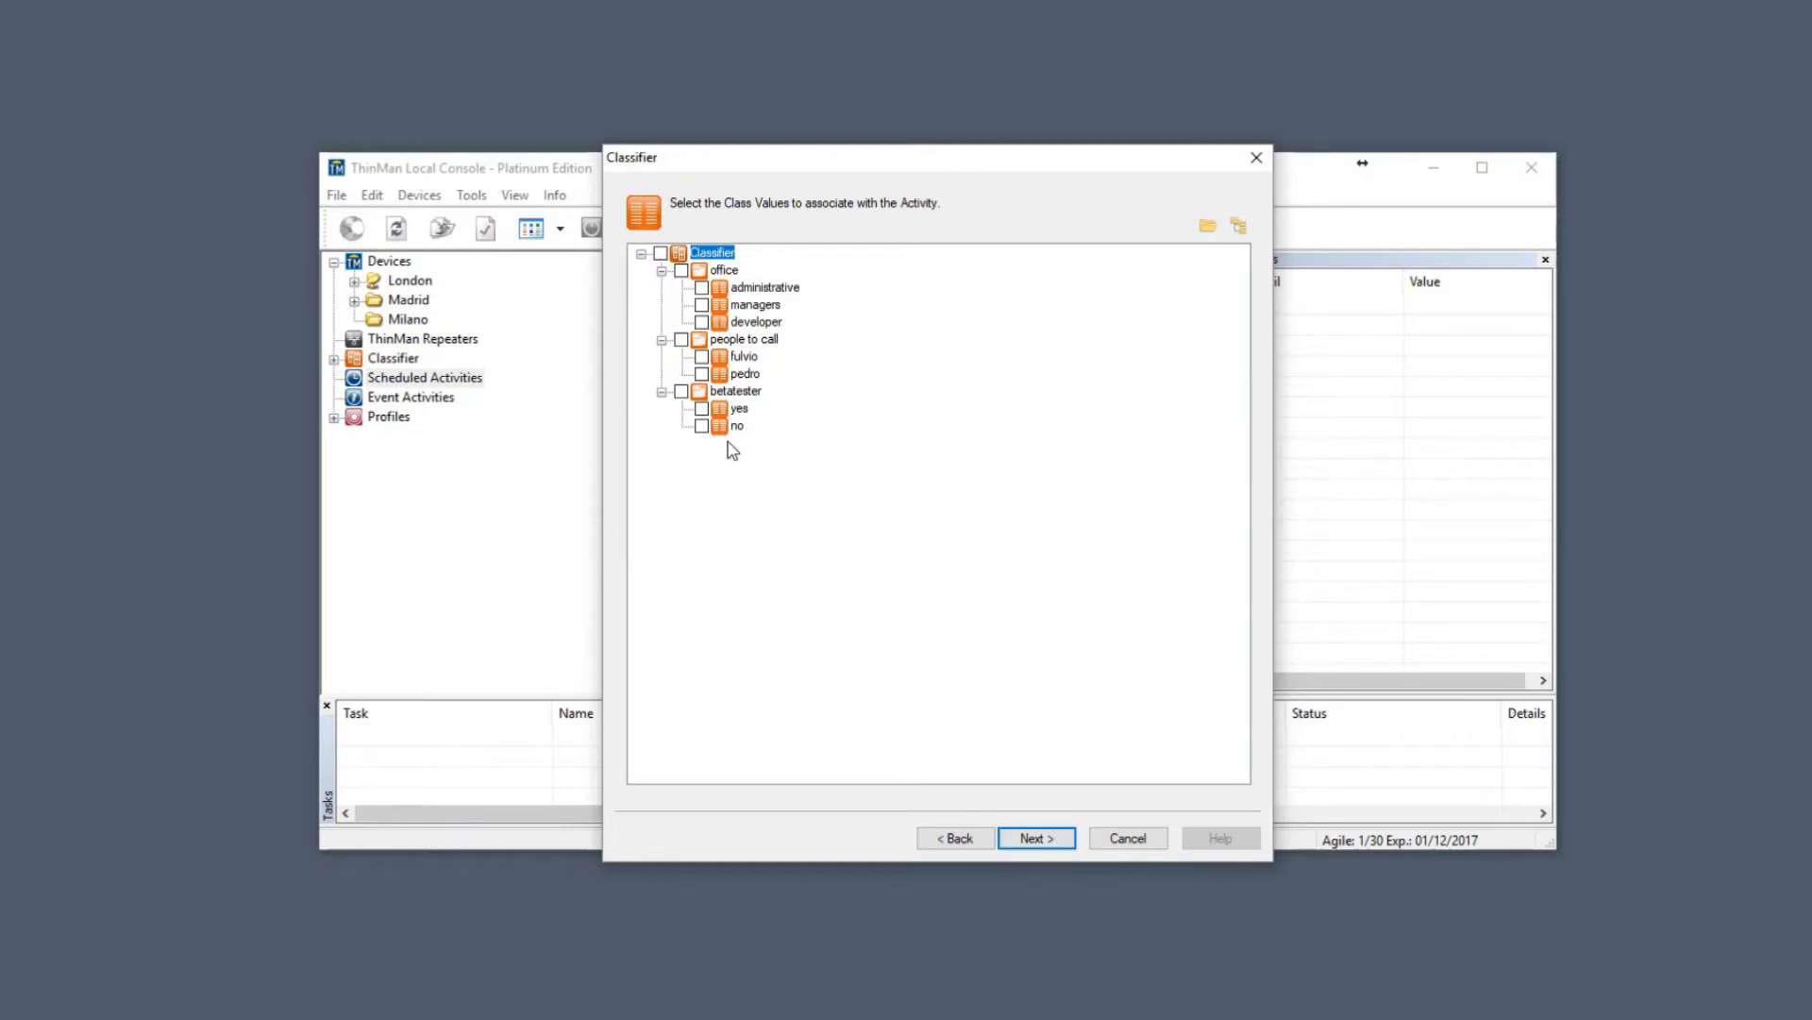
click(1037, 840)
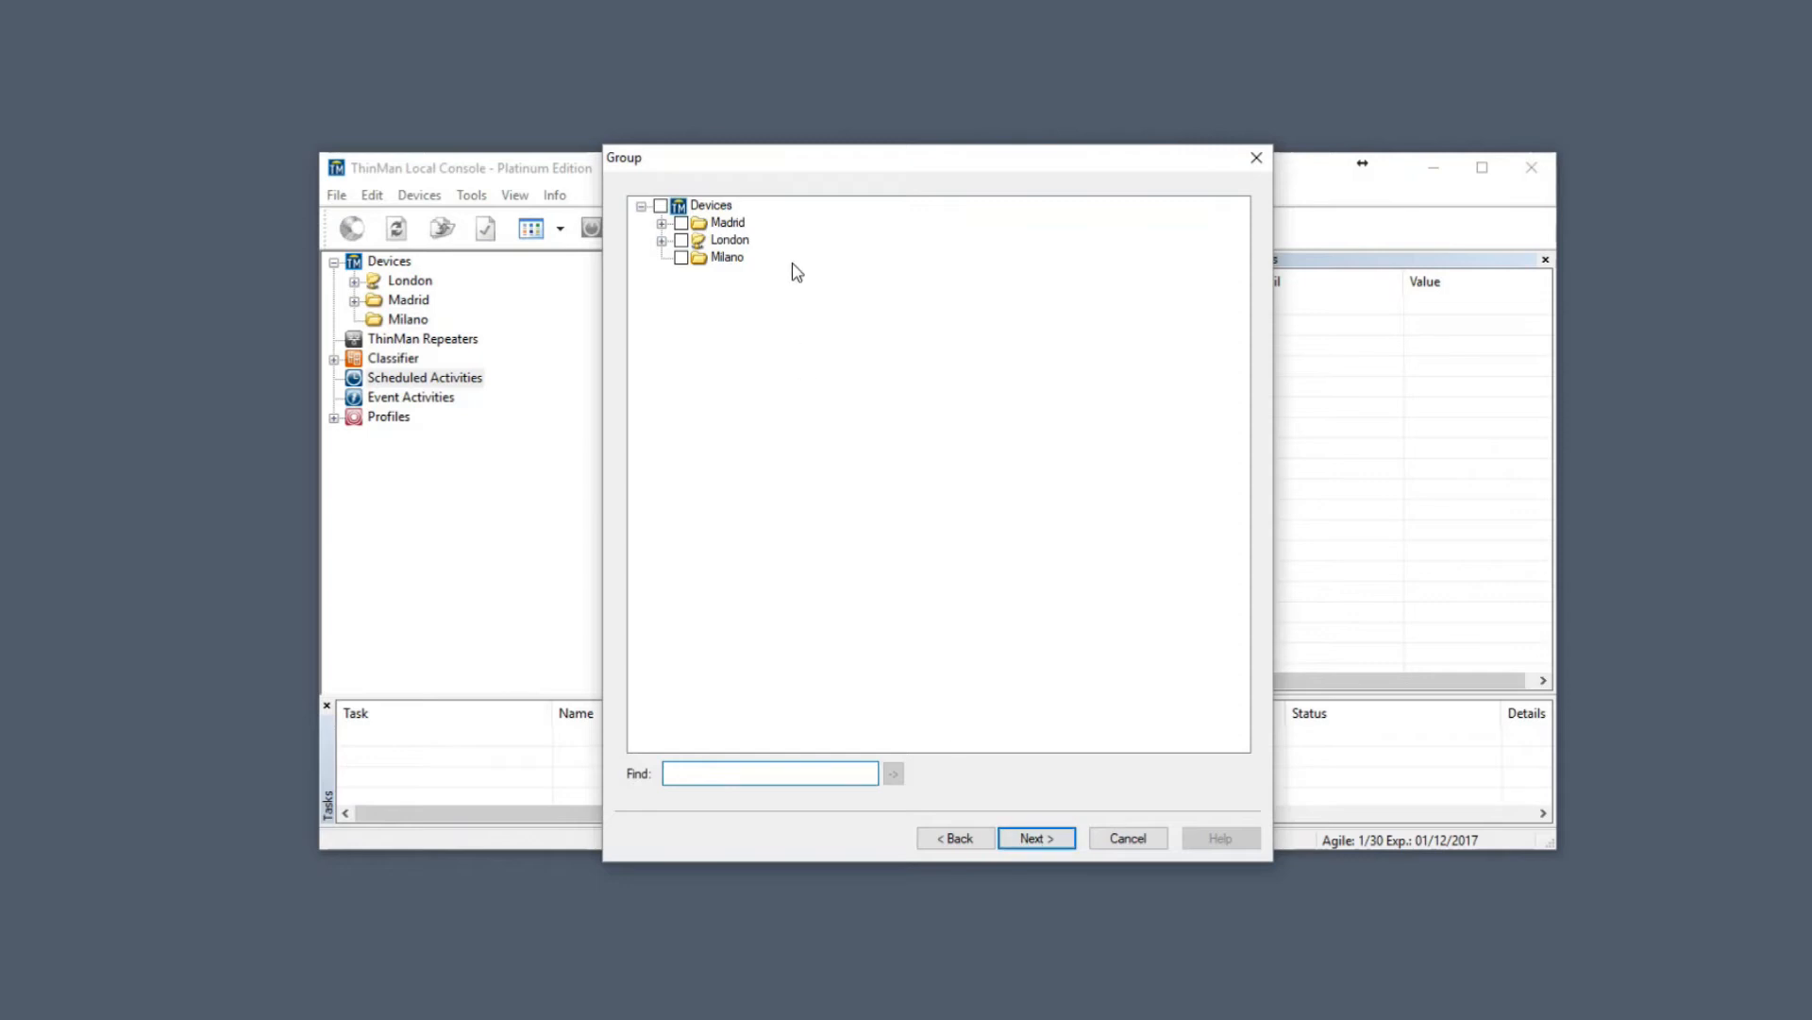
click(1029, 839)
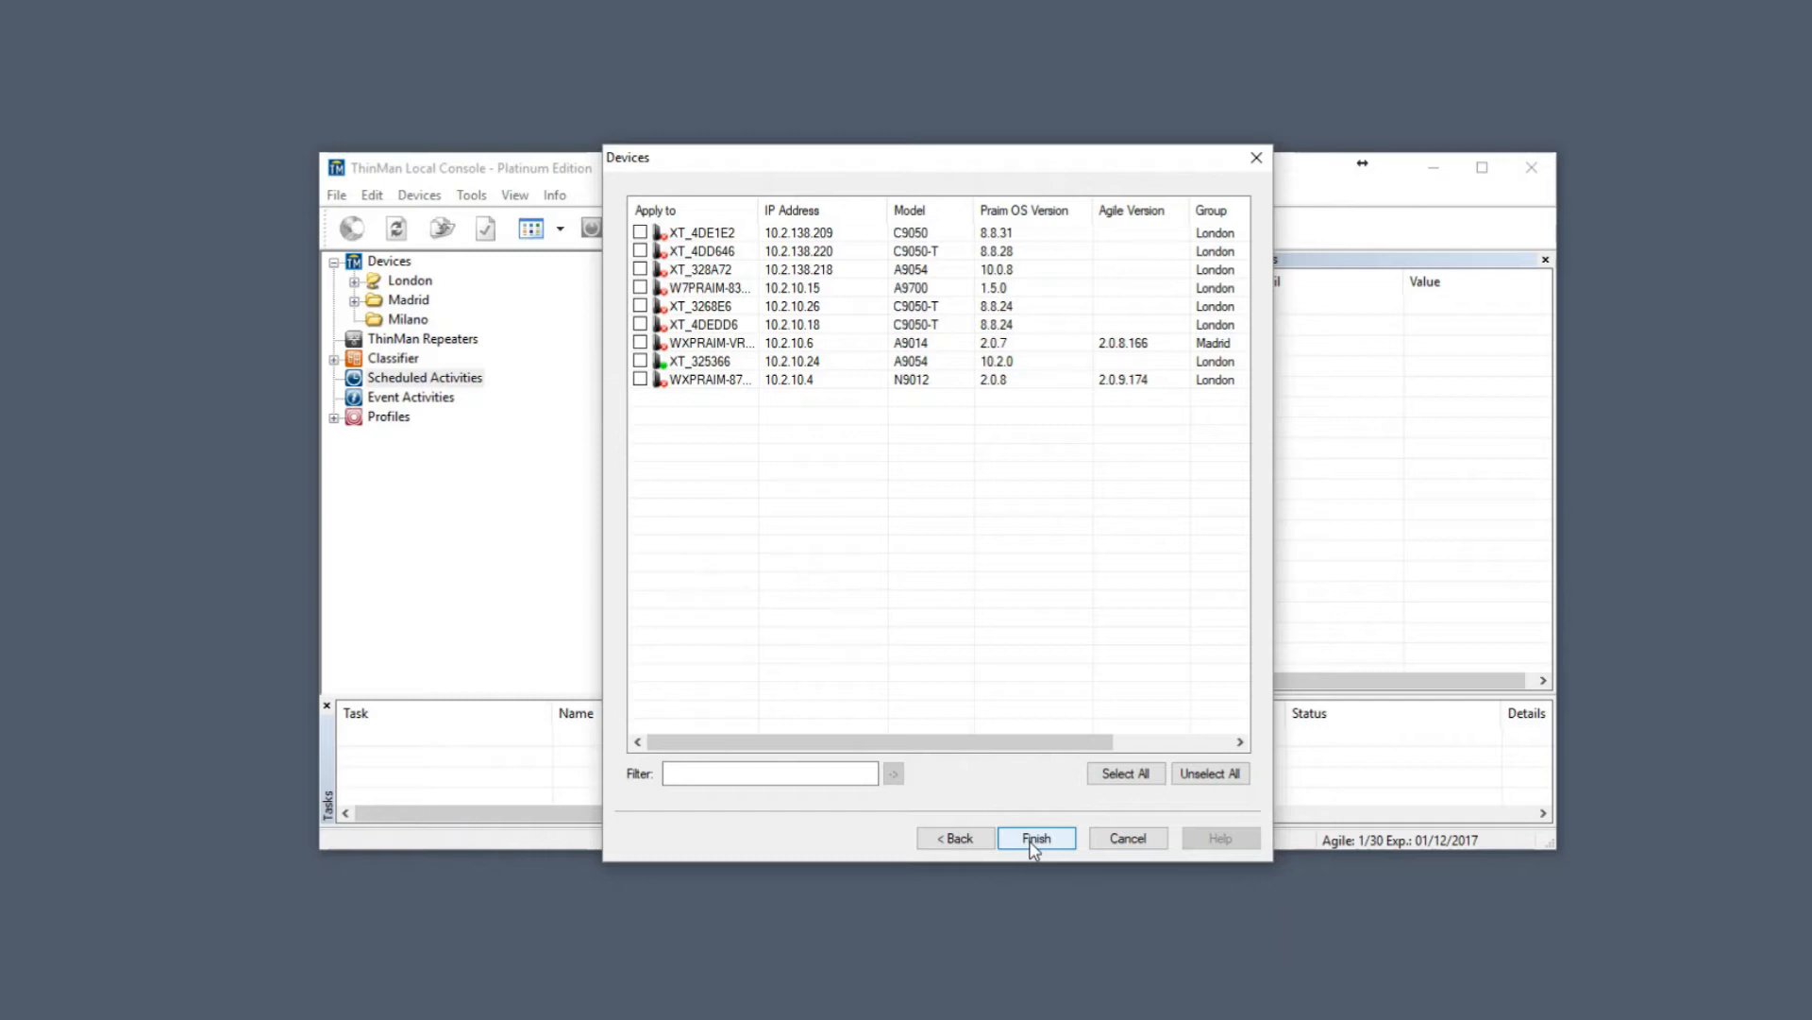
click(957, 840)
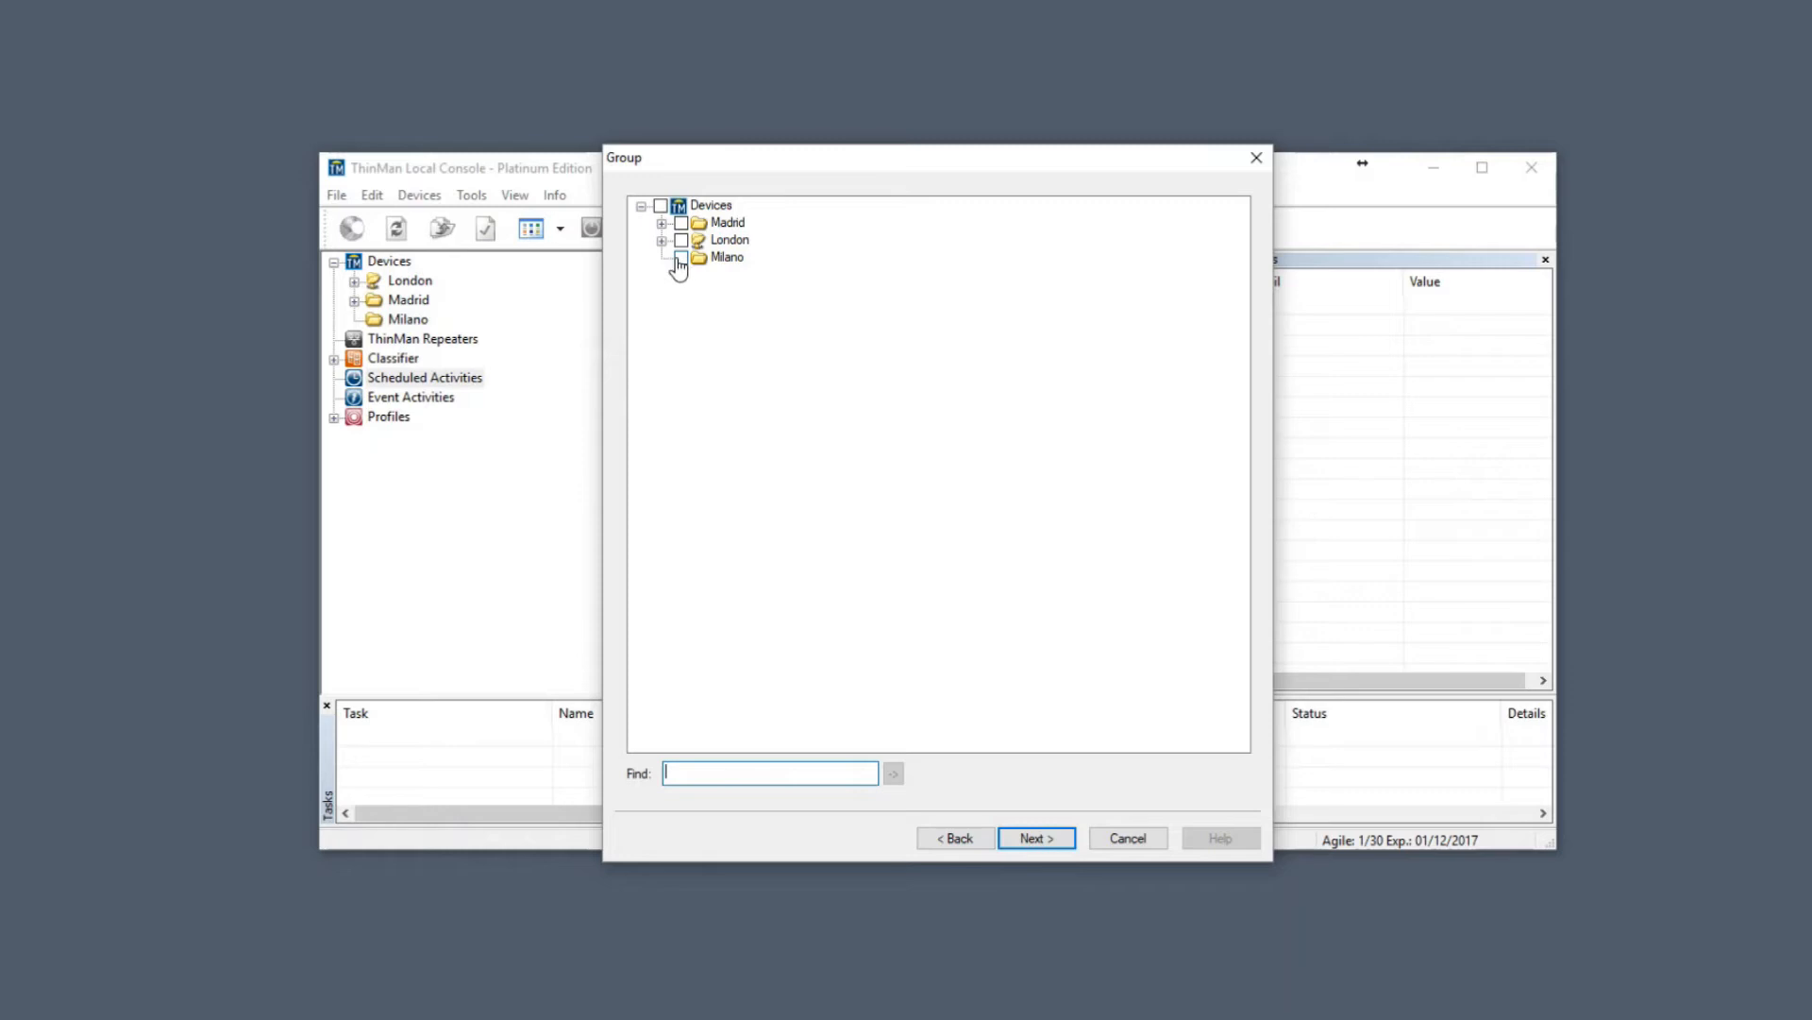
click(682, 242)
click(1038, 838)
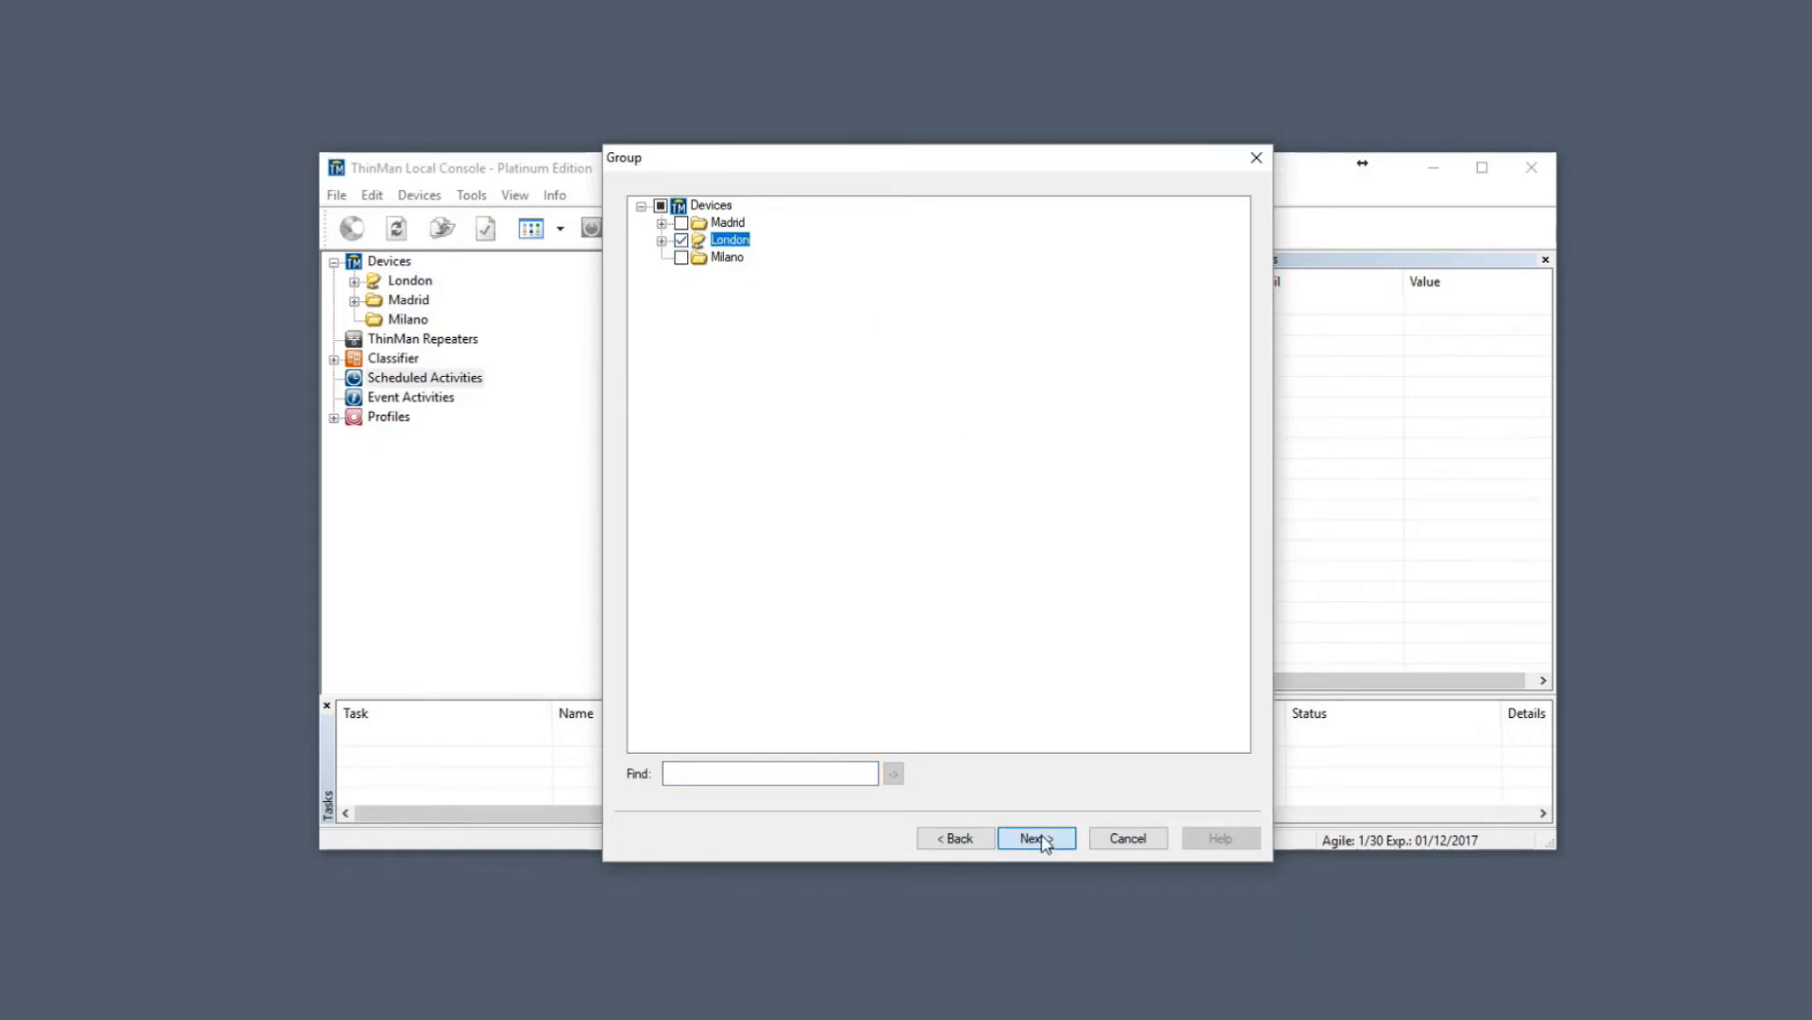
click(1037, 838)
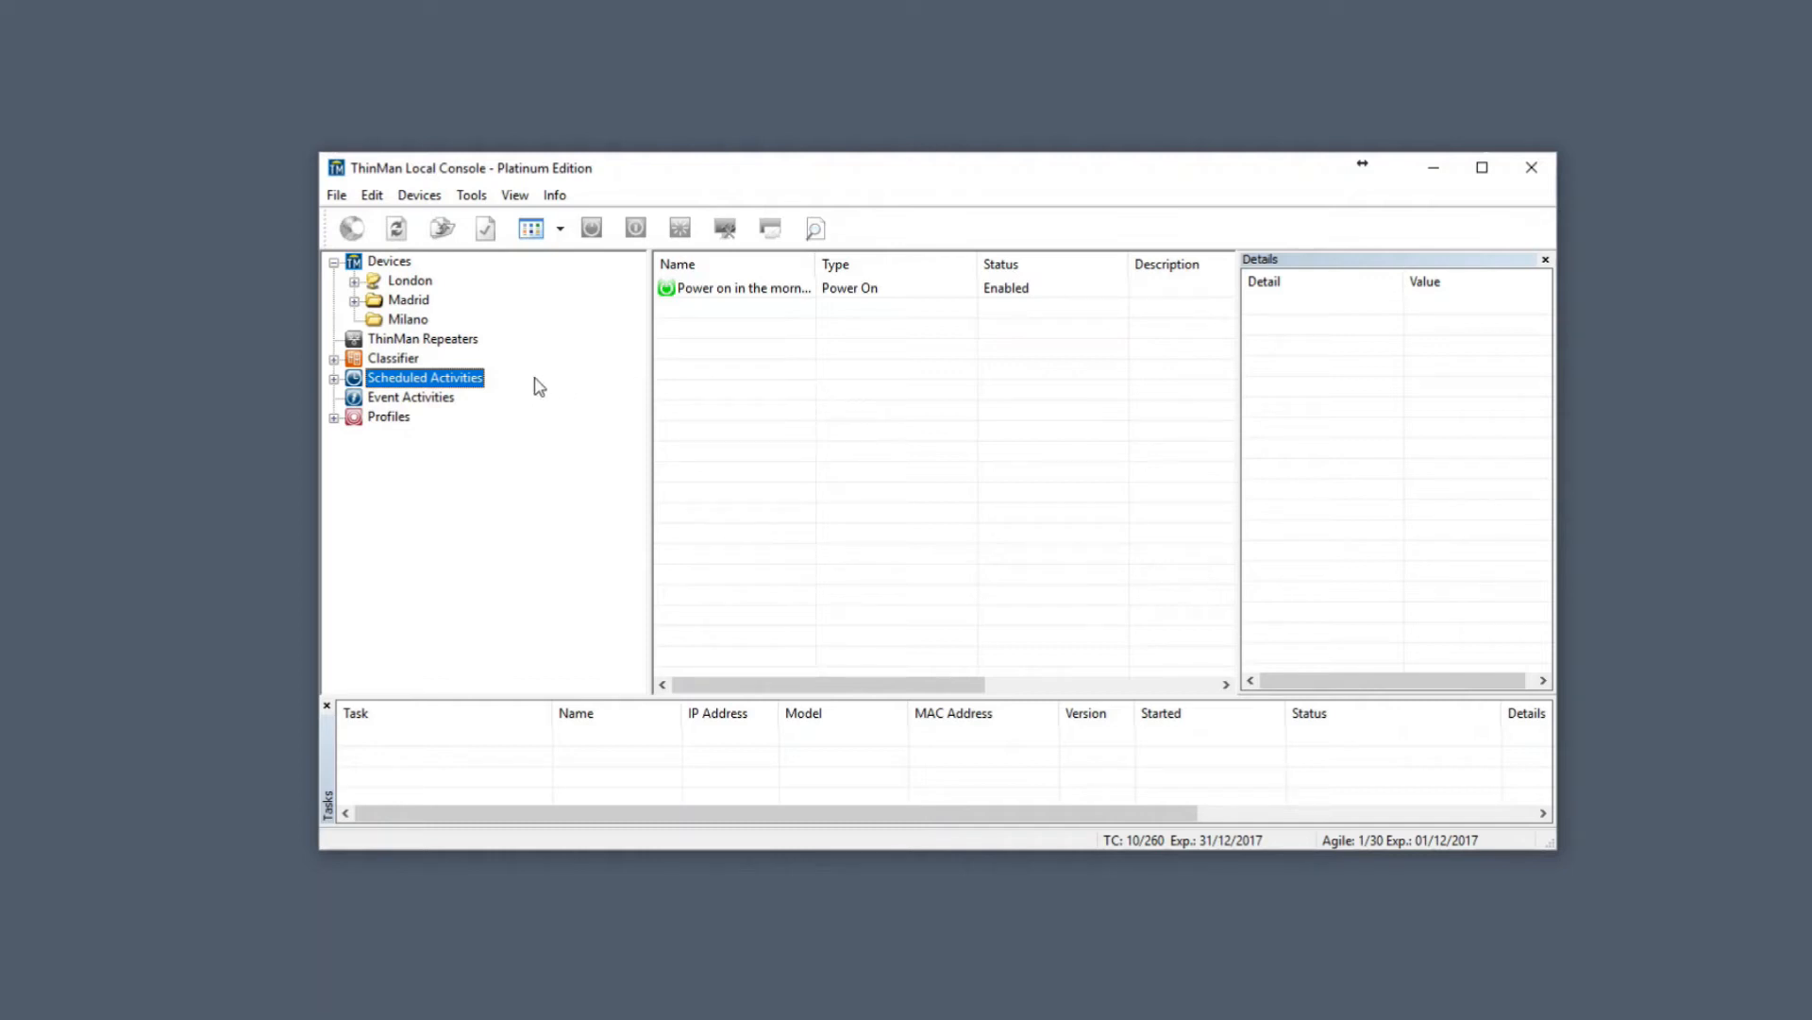
Add an Update scheduled activity named "Upgrade Agile" using the Agile 2.0.8 package, applied to all models
right_click(453, 387)
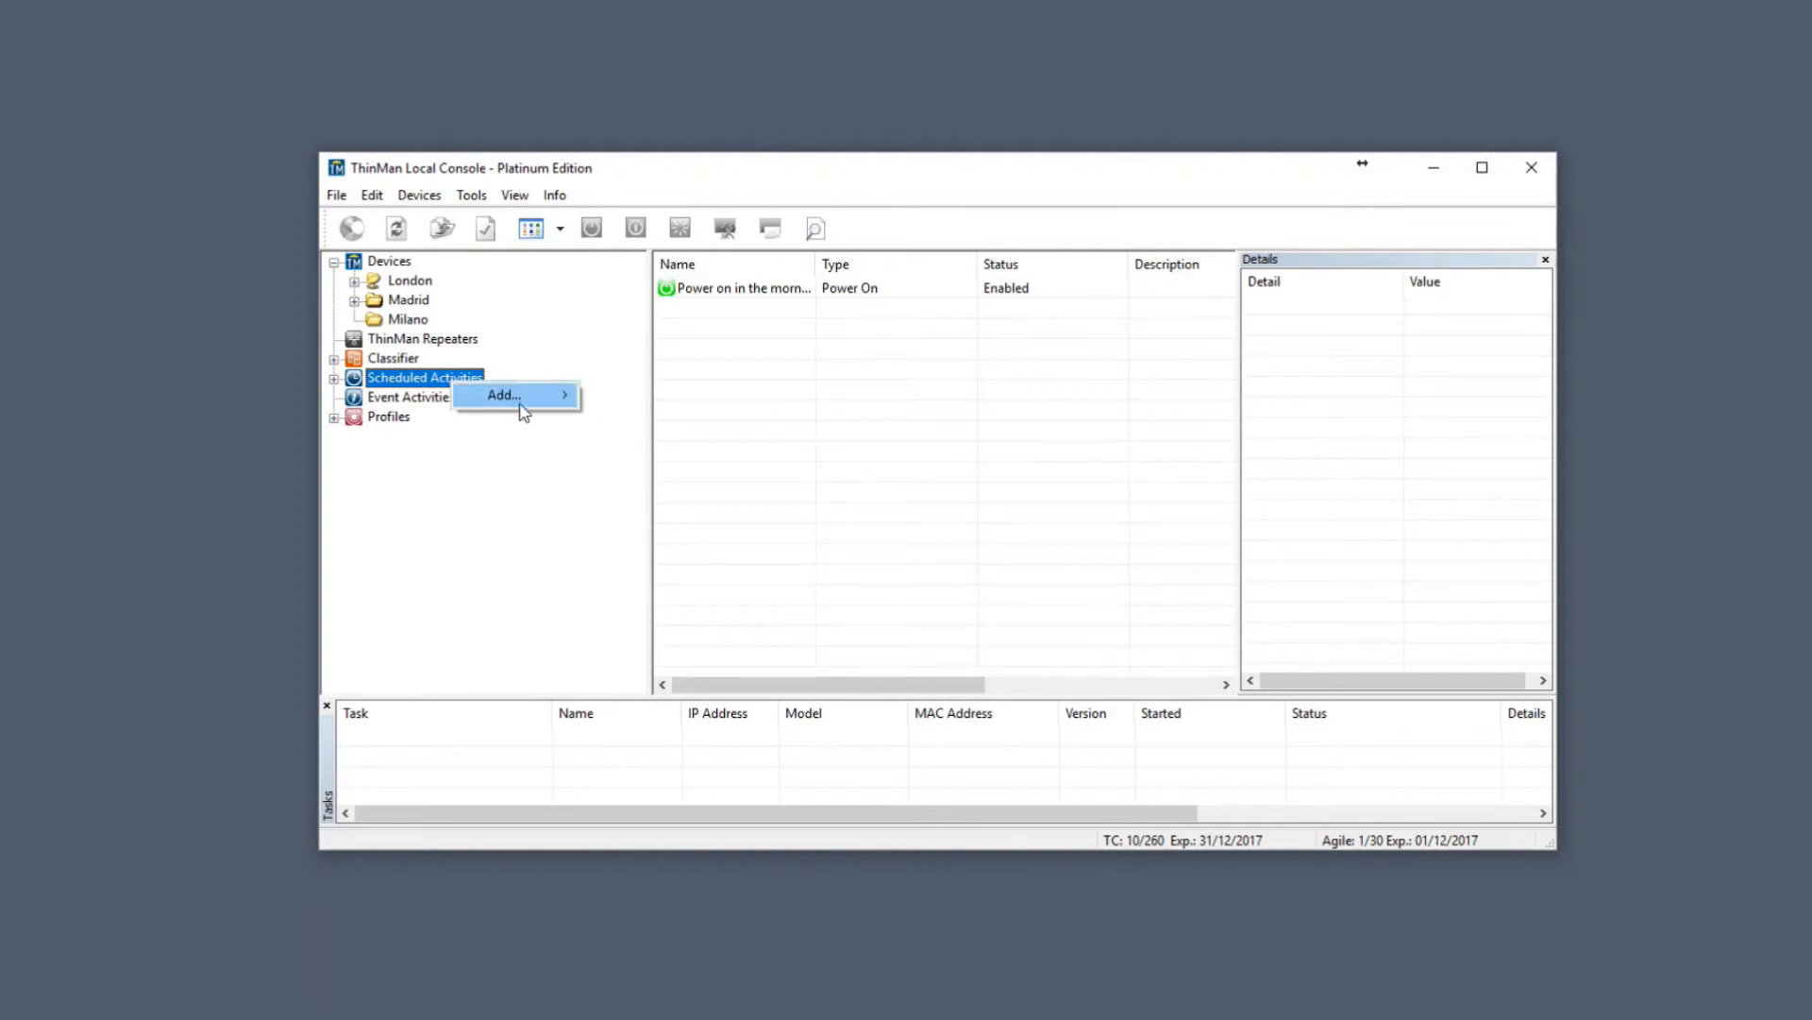
mouse_move(542, 408)
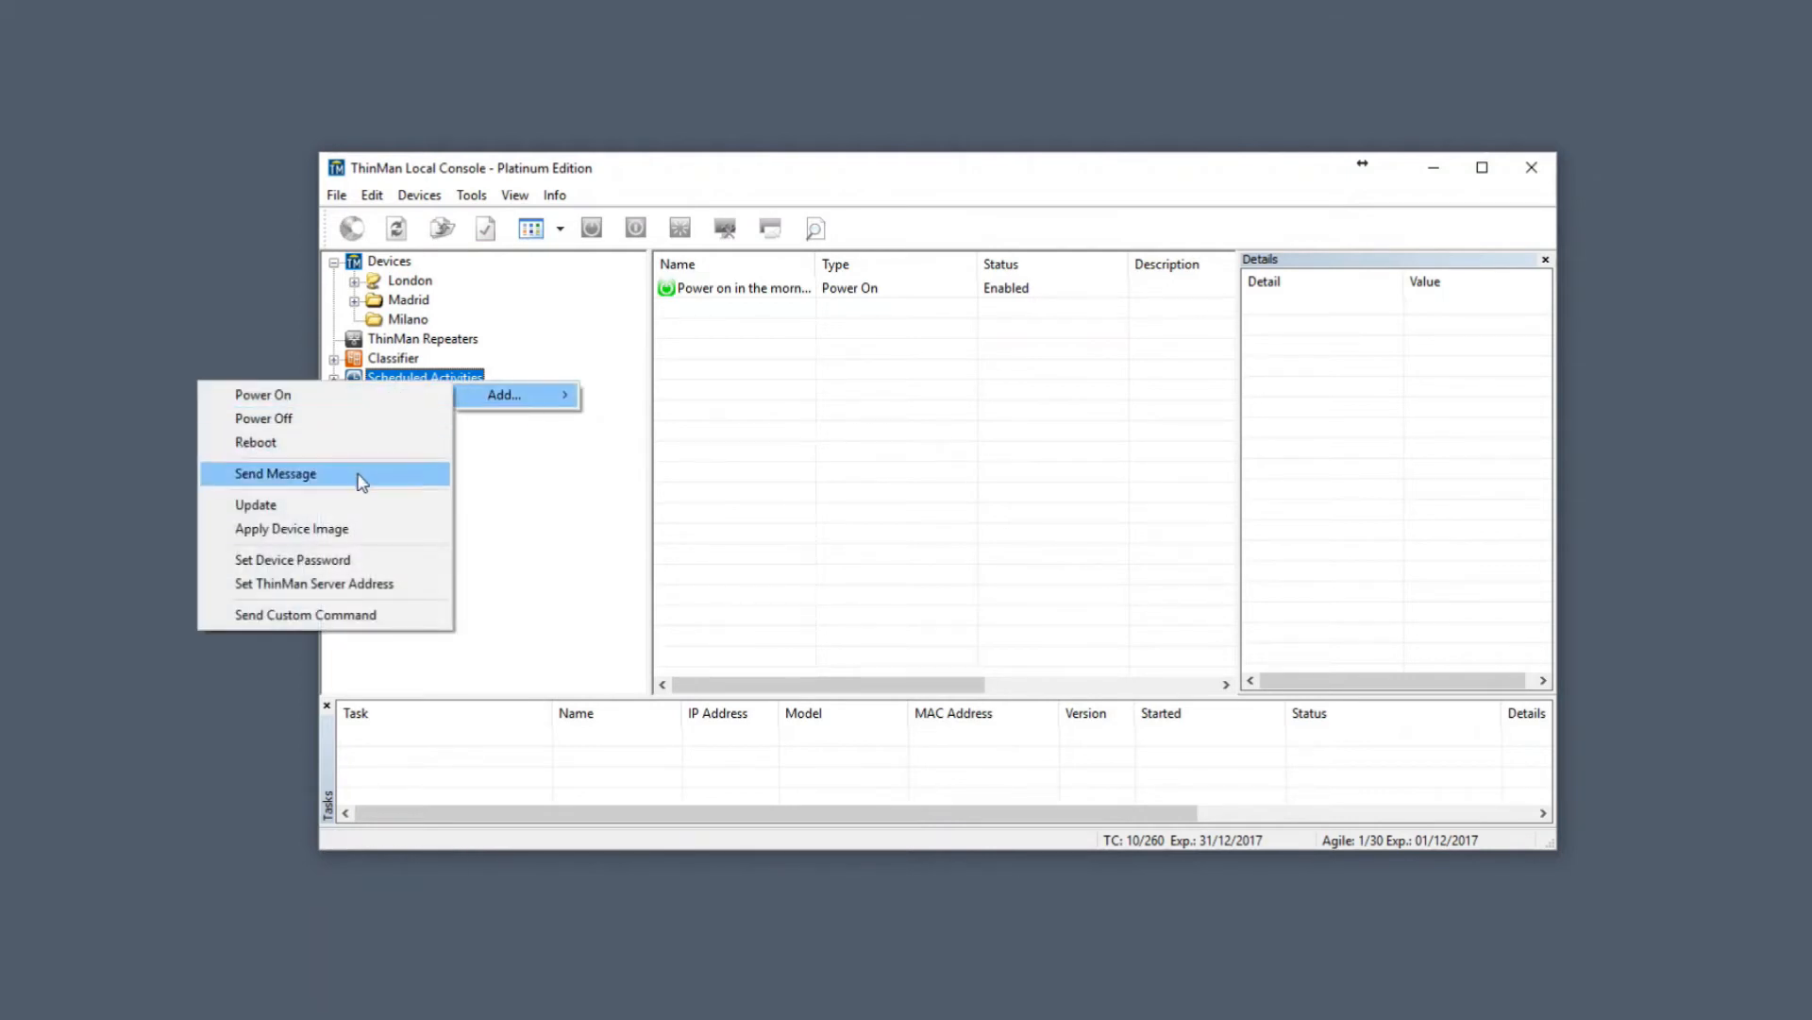
click(356, 504)
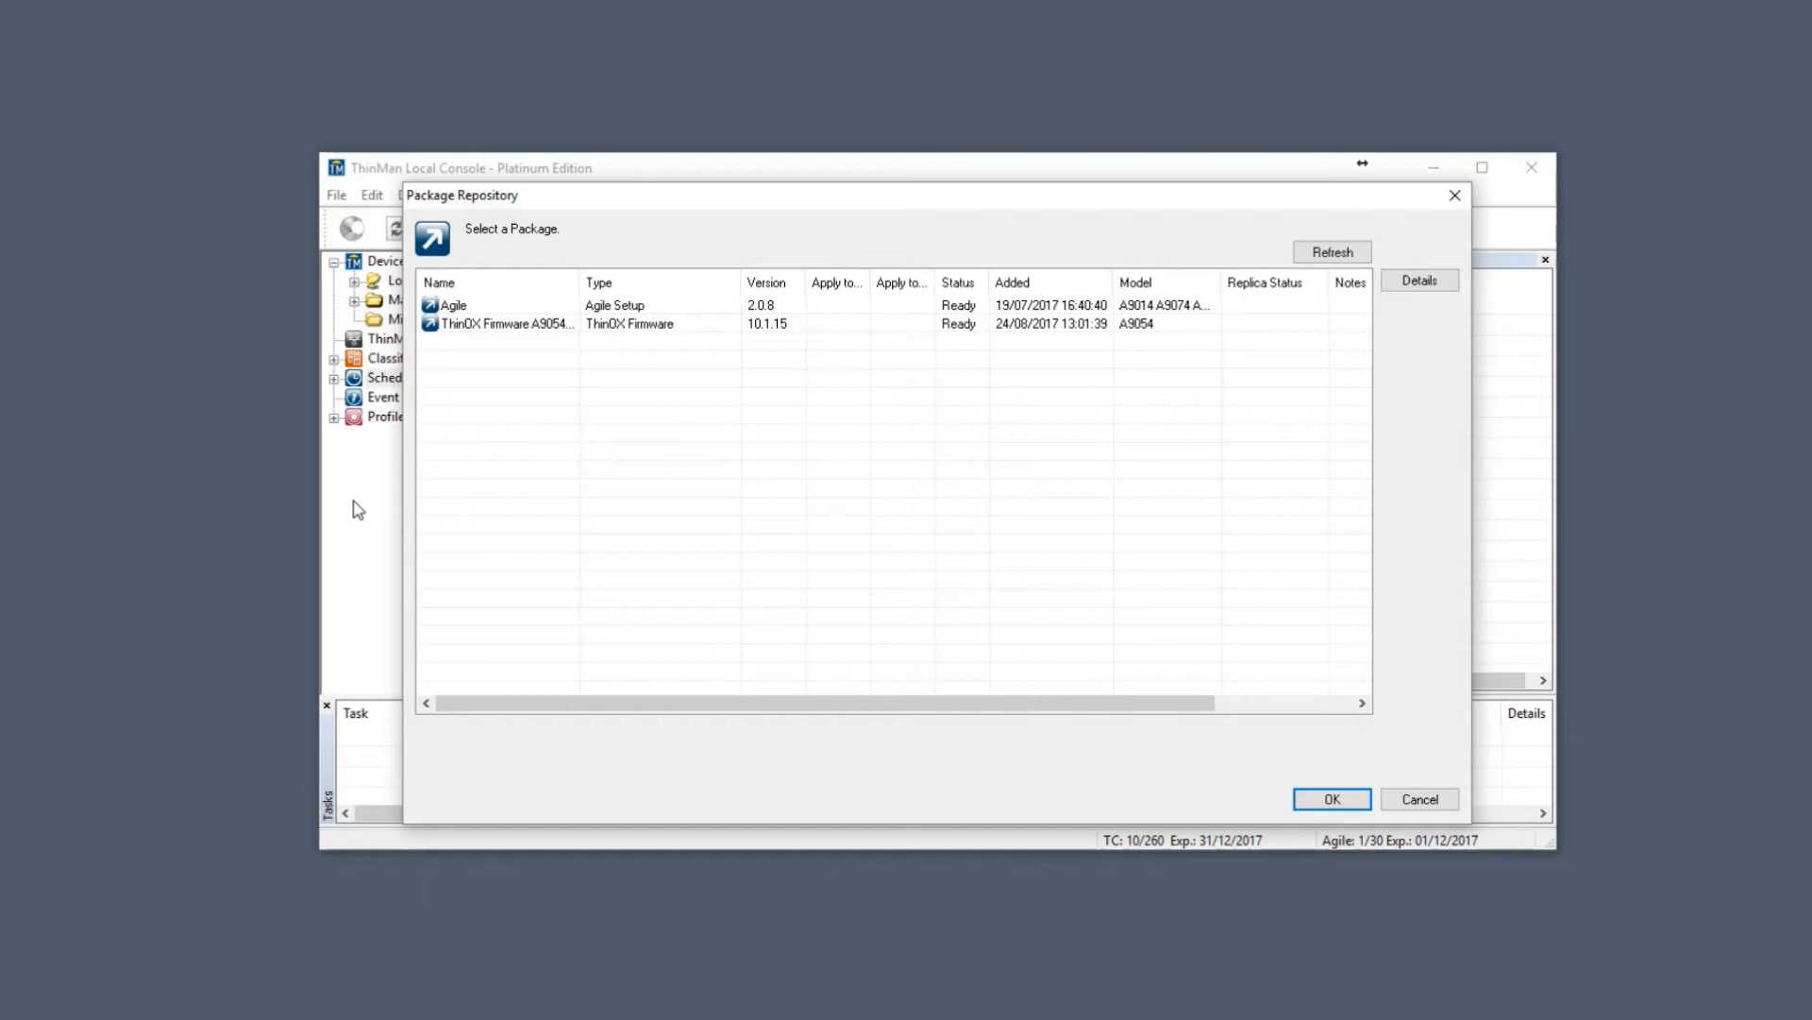
click(527, 312)
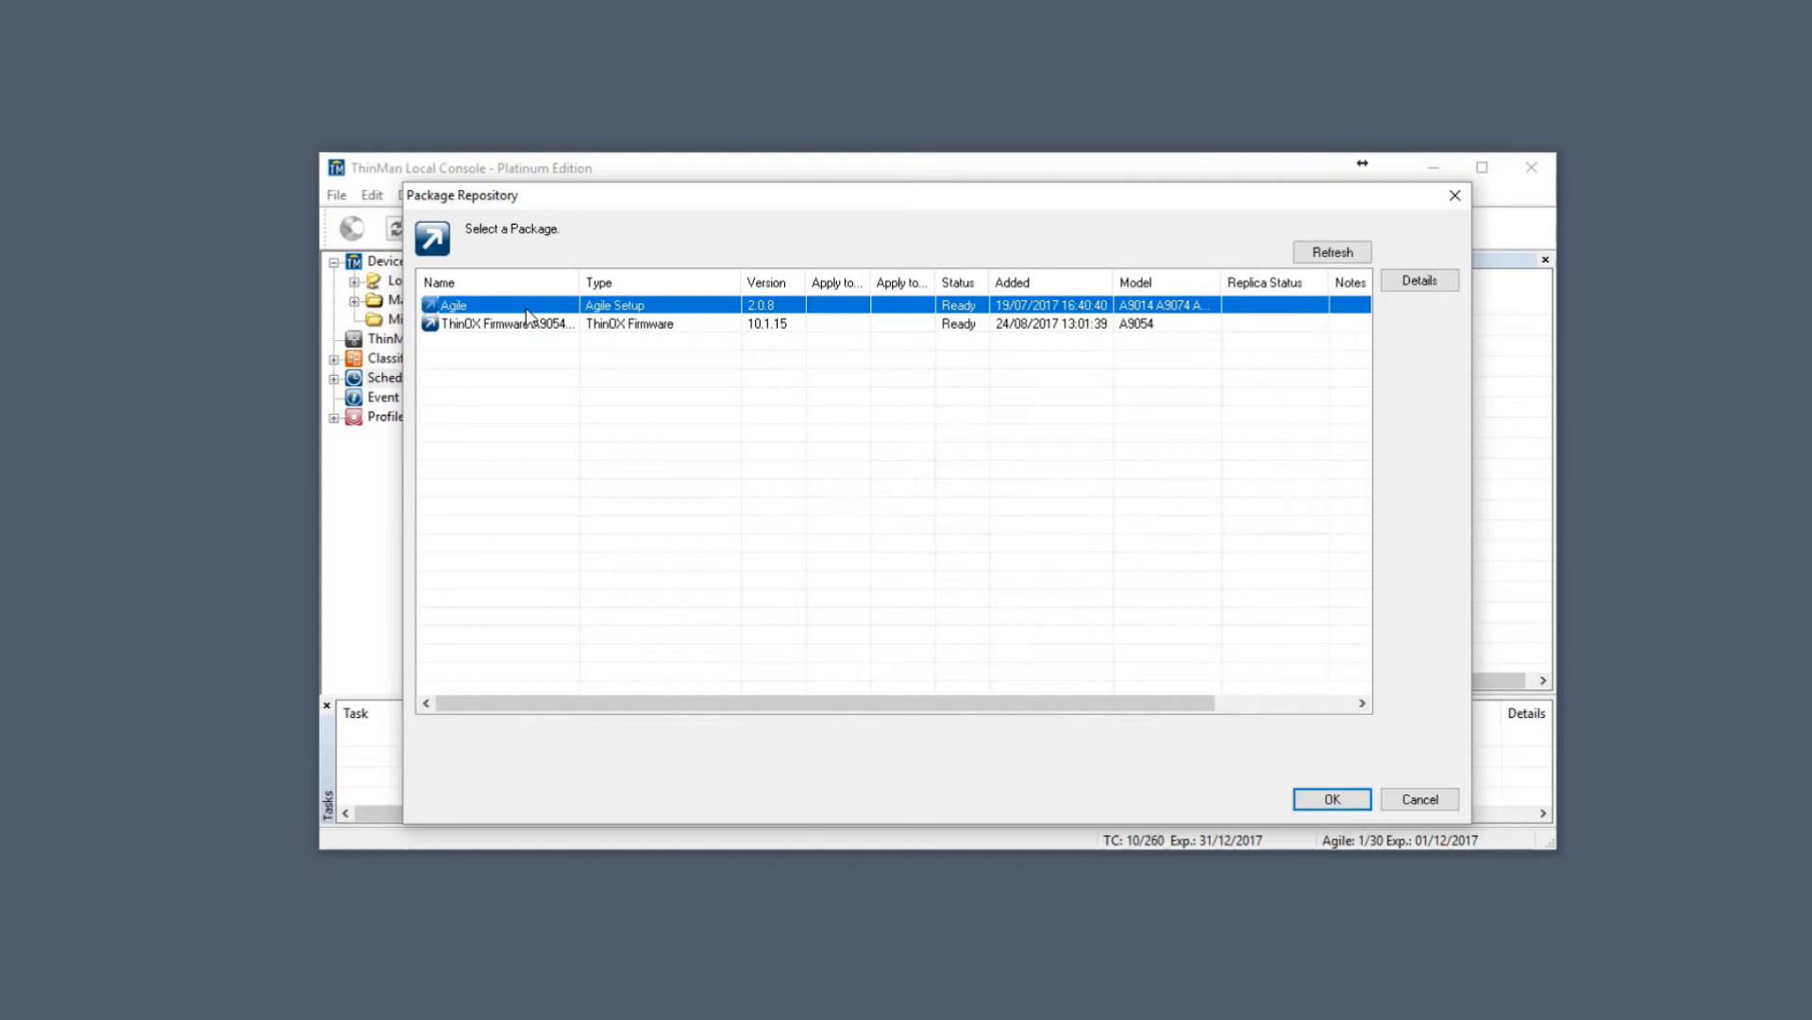
click(1322, 798)
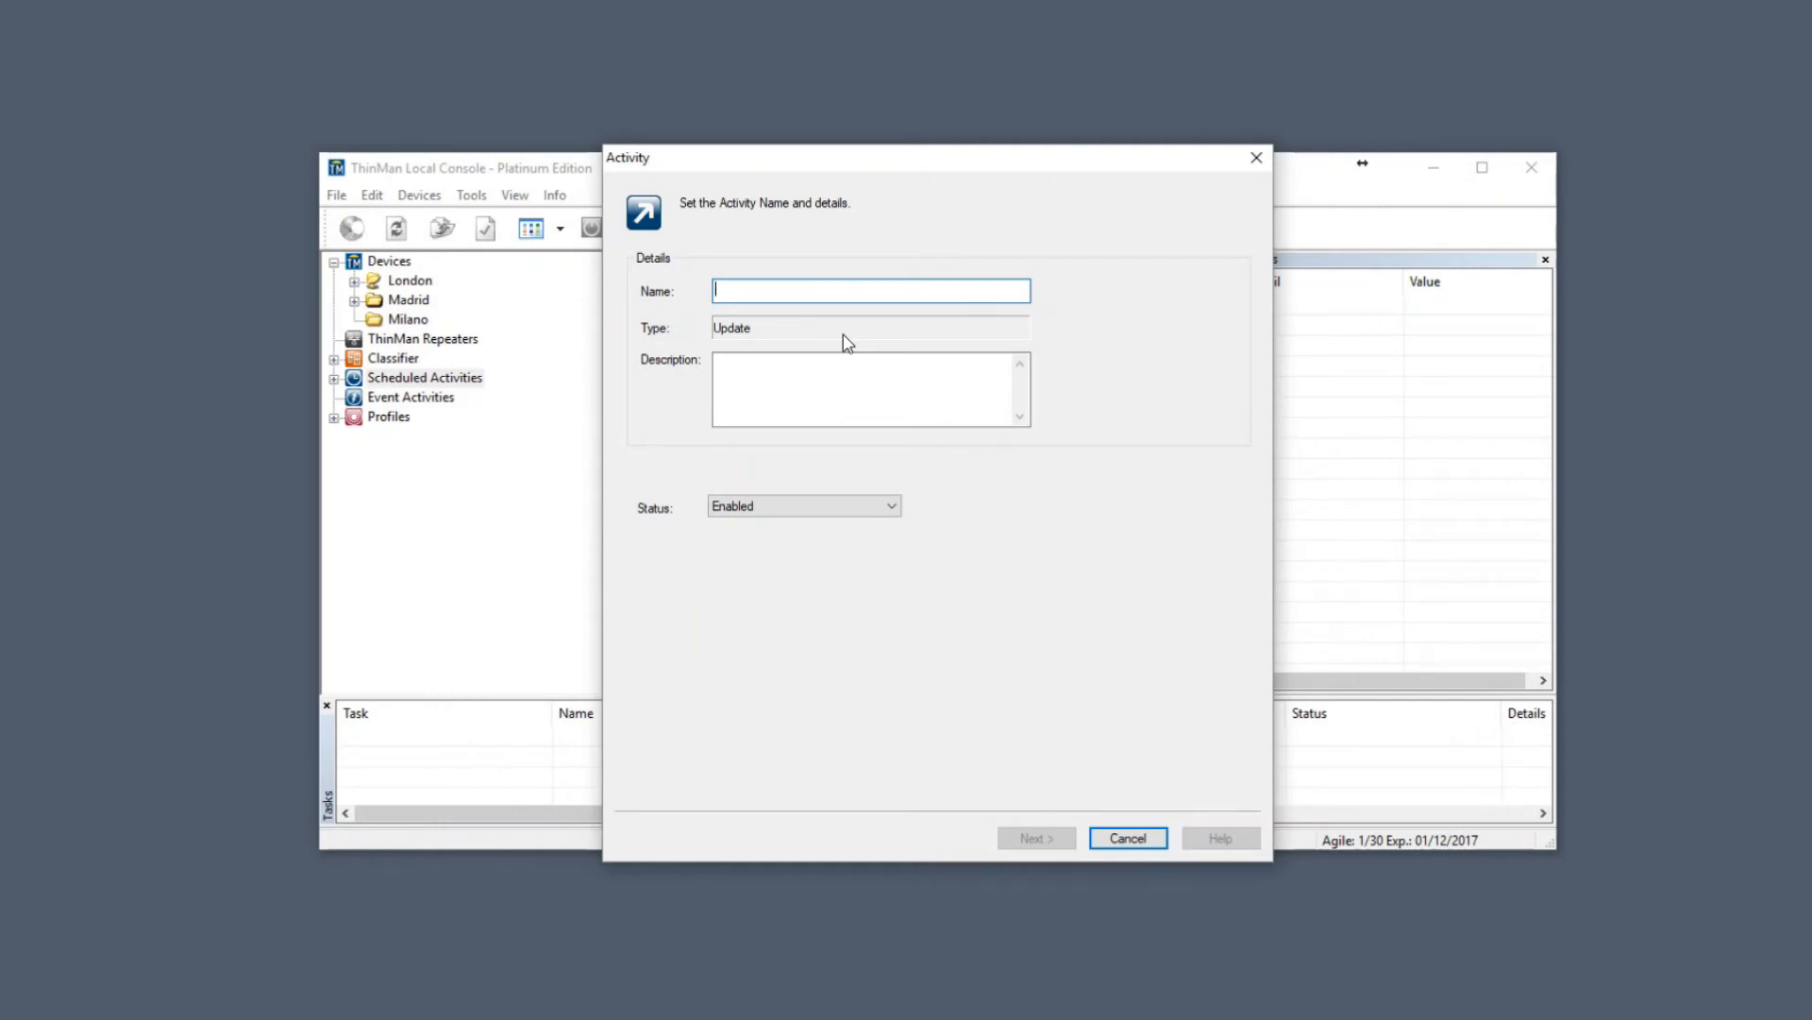
text(Upgrade Agile)
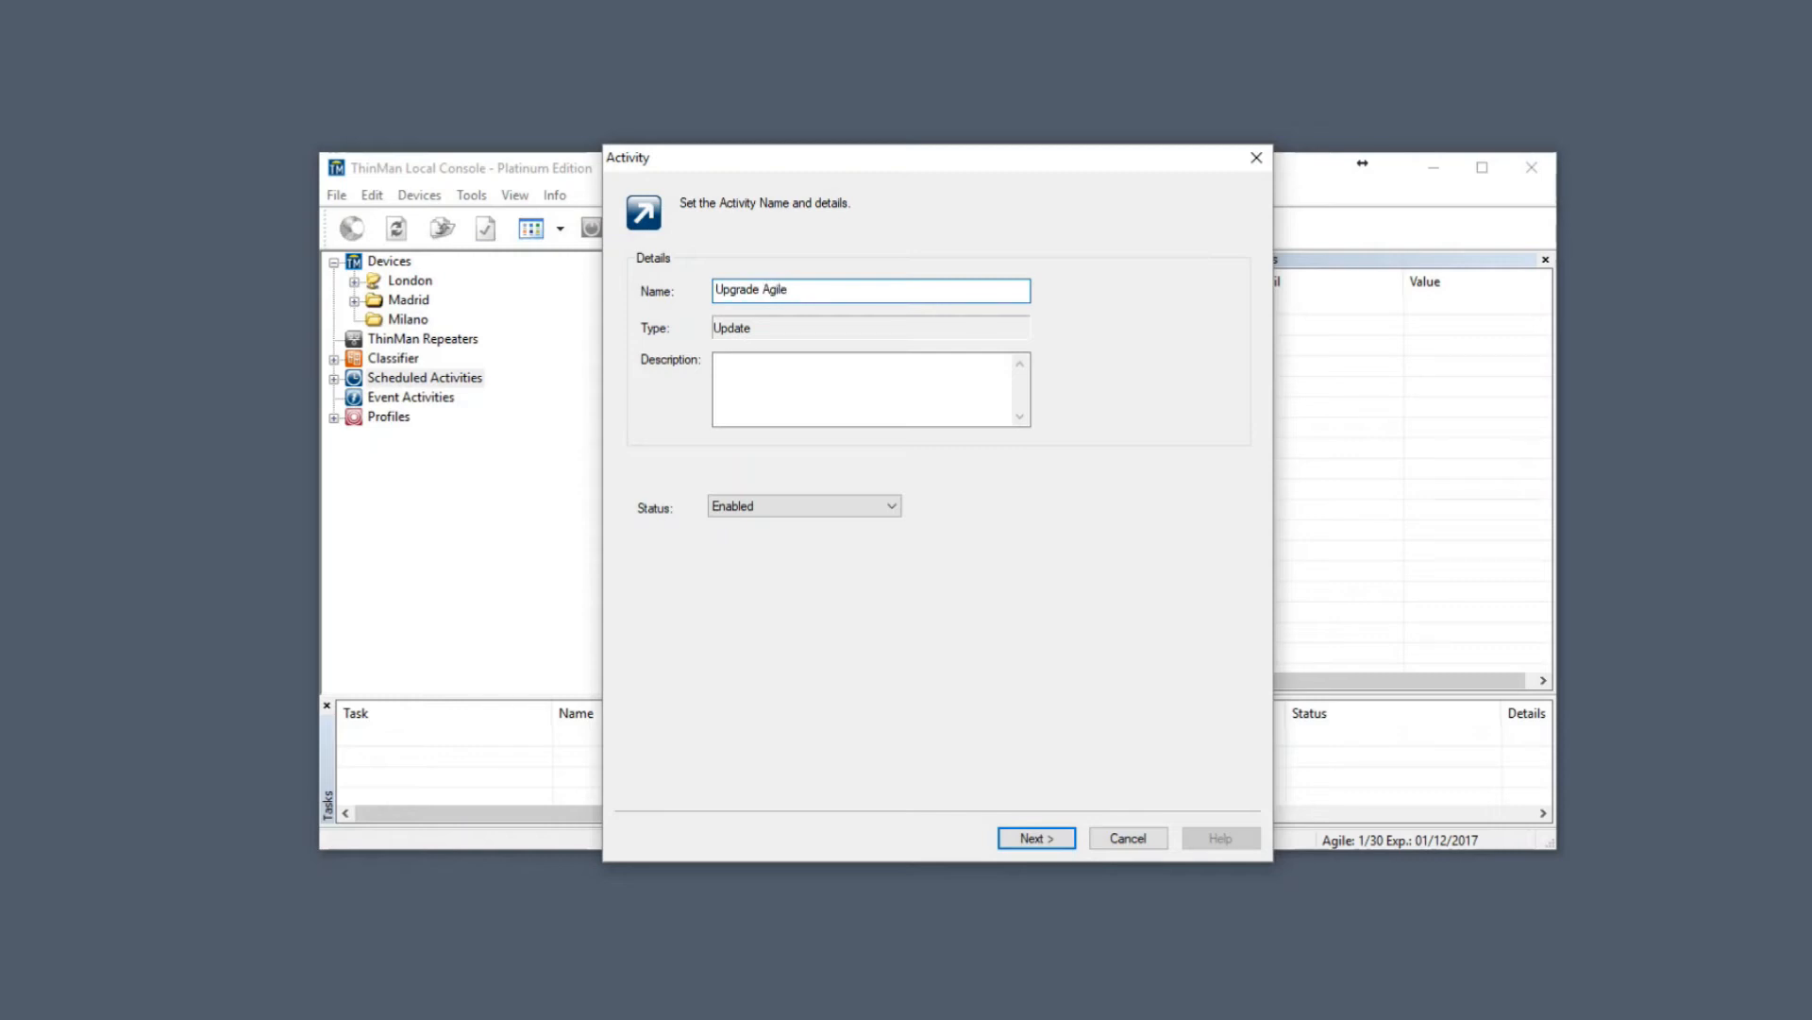
click(1048, 838)
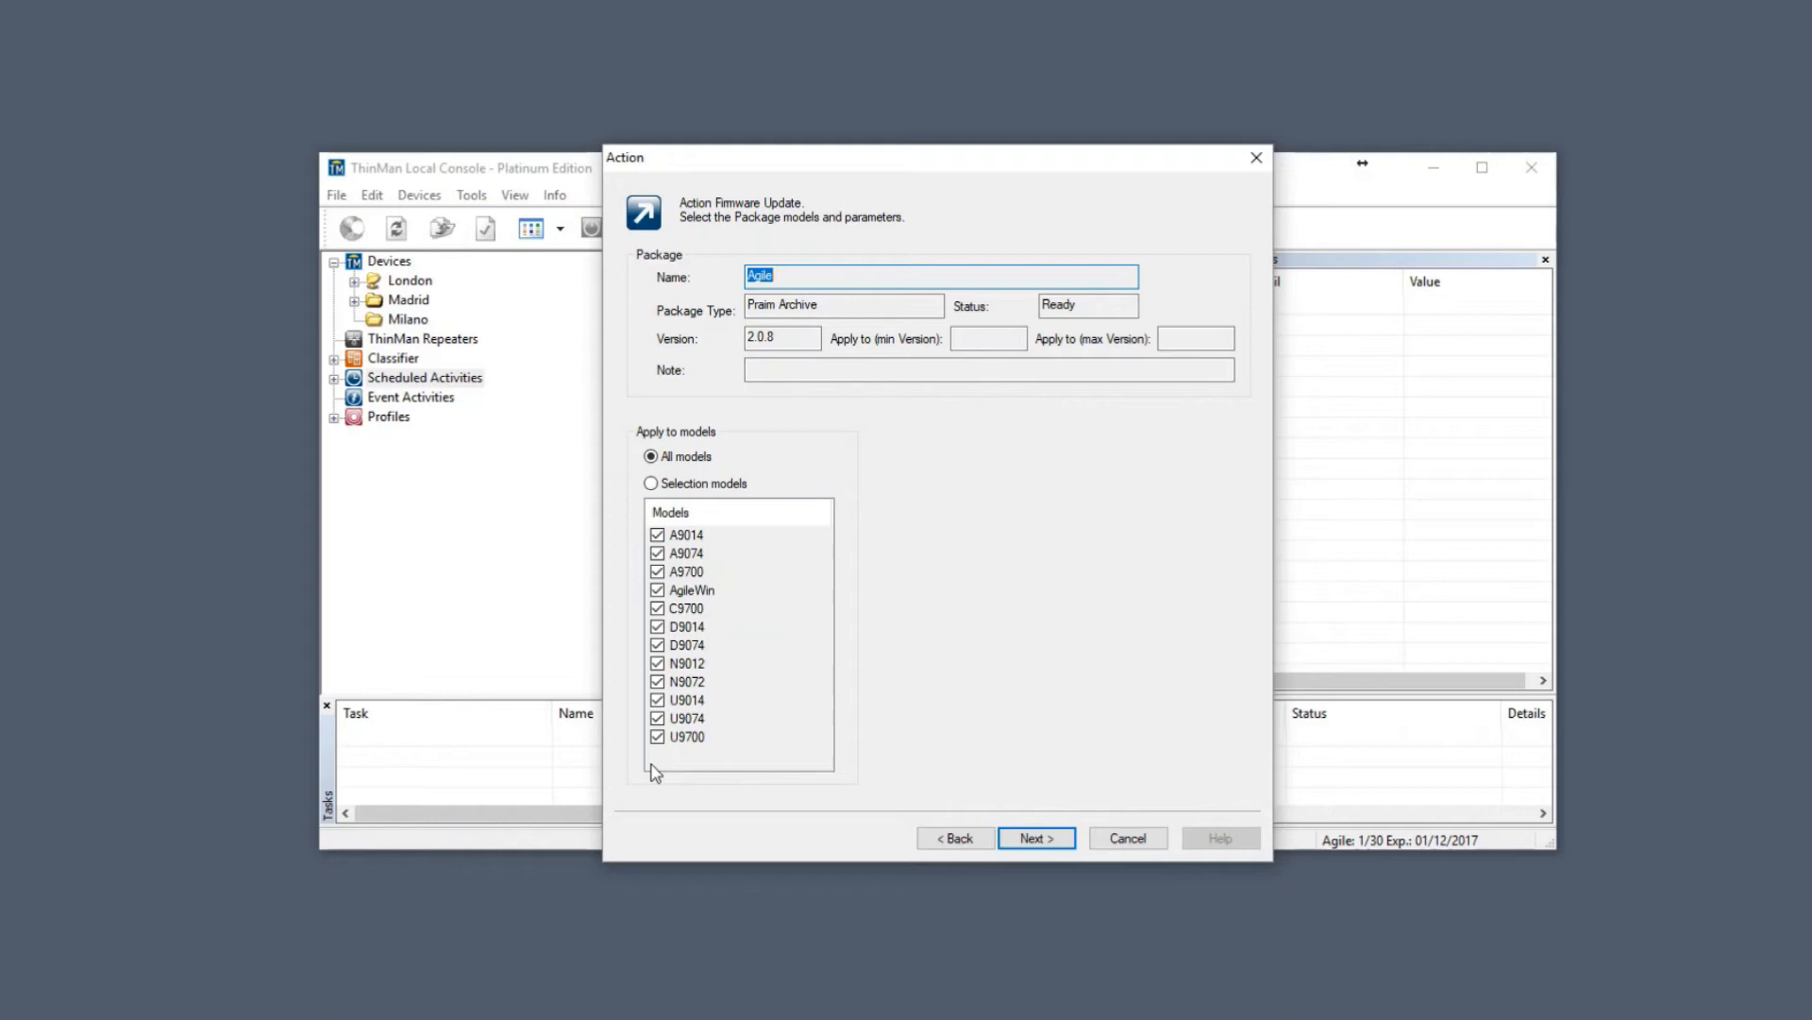
click(1043, 840)
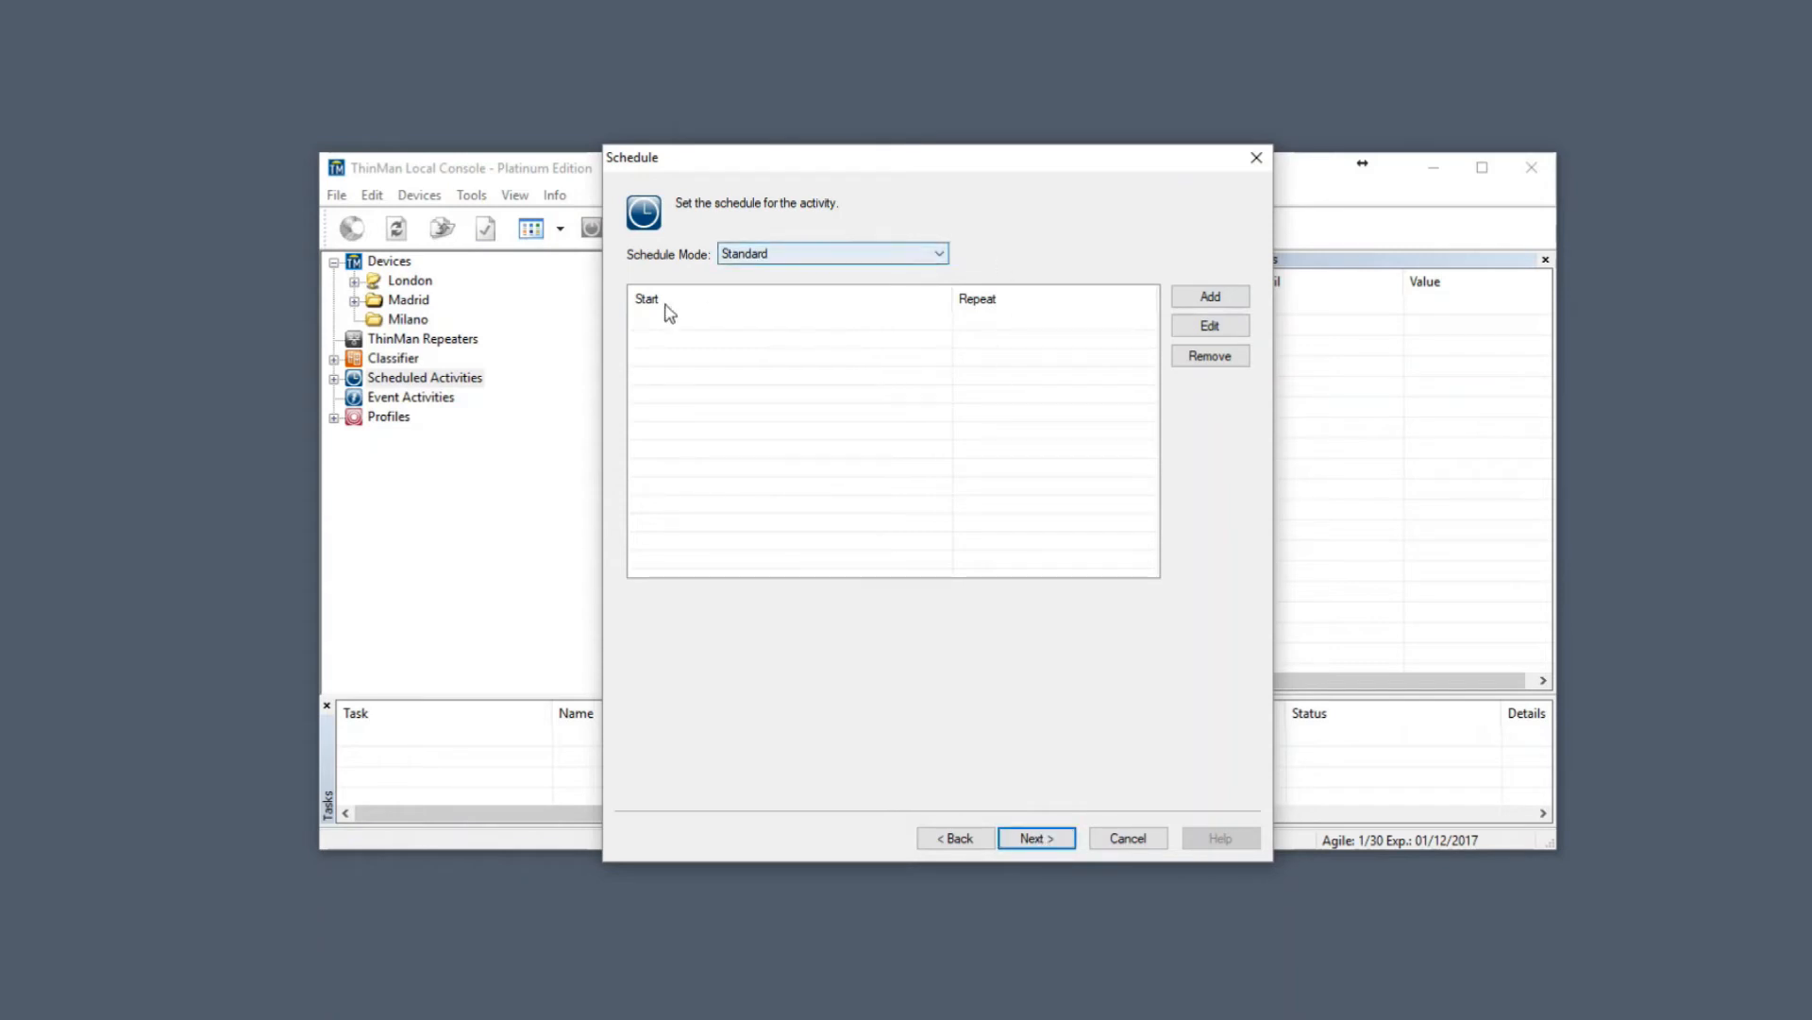
Add a standard, non-repeating schedule for the update on 30 August 2017 at 01:00:00
click(793, 255)
click(793, 255)
click(1211, 299)
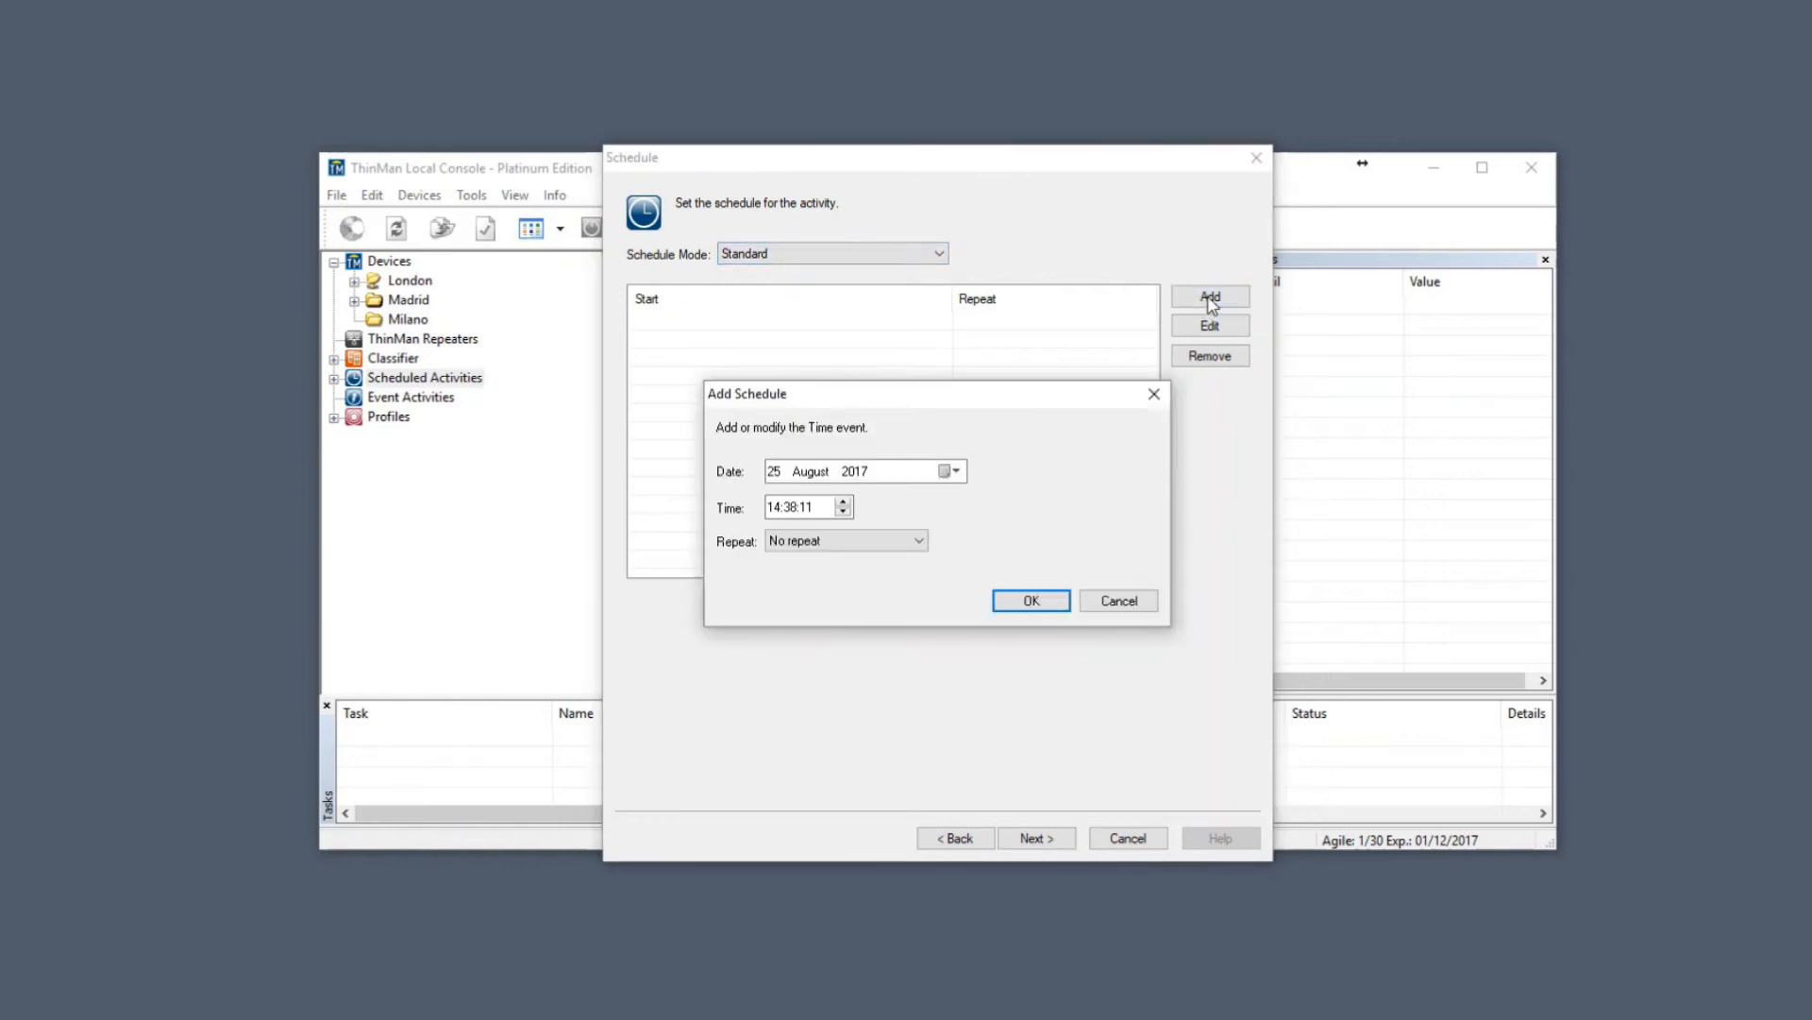
click(774, 471)
text(30)
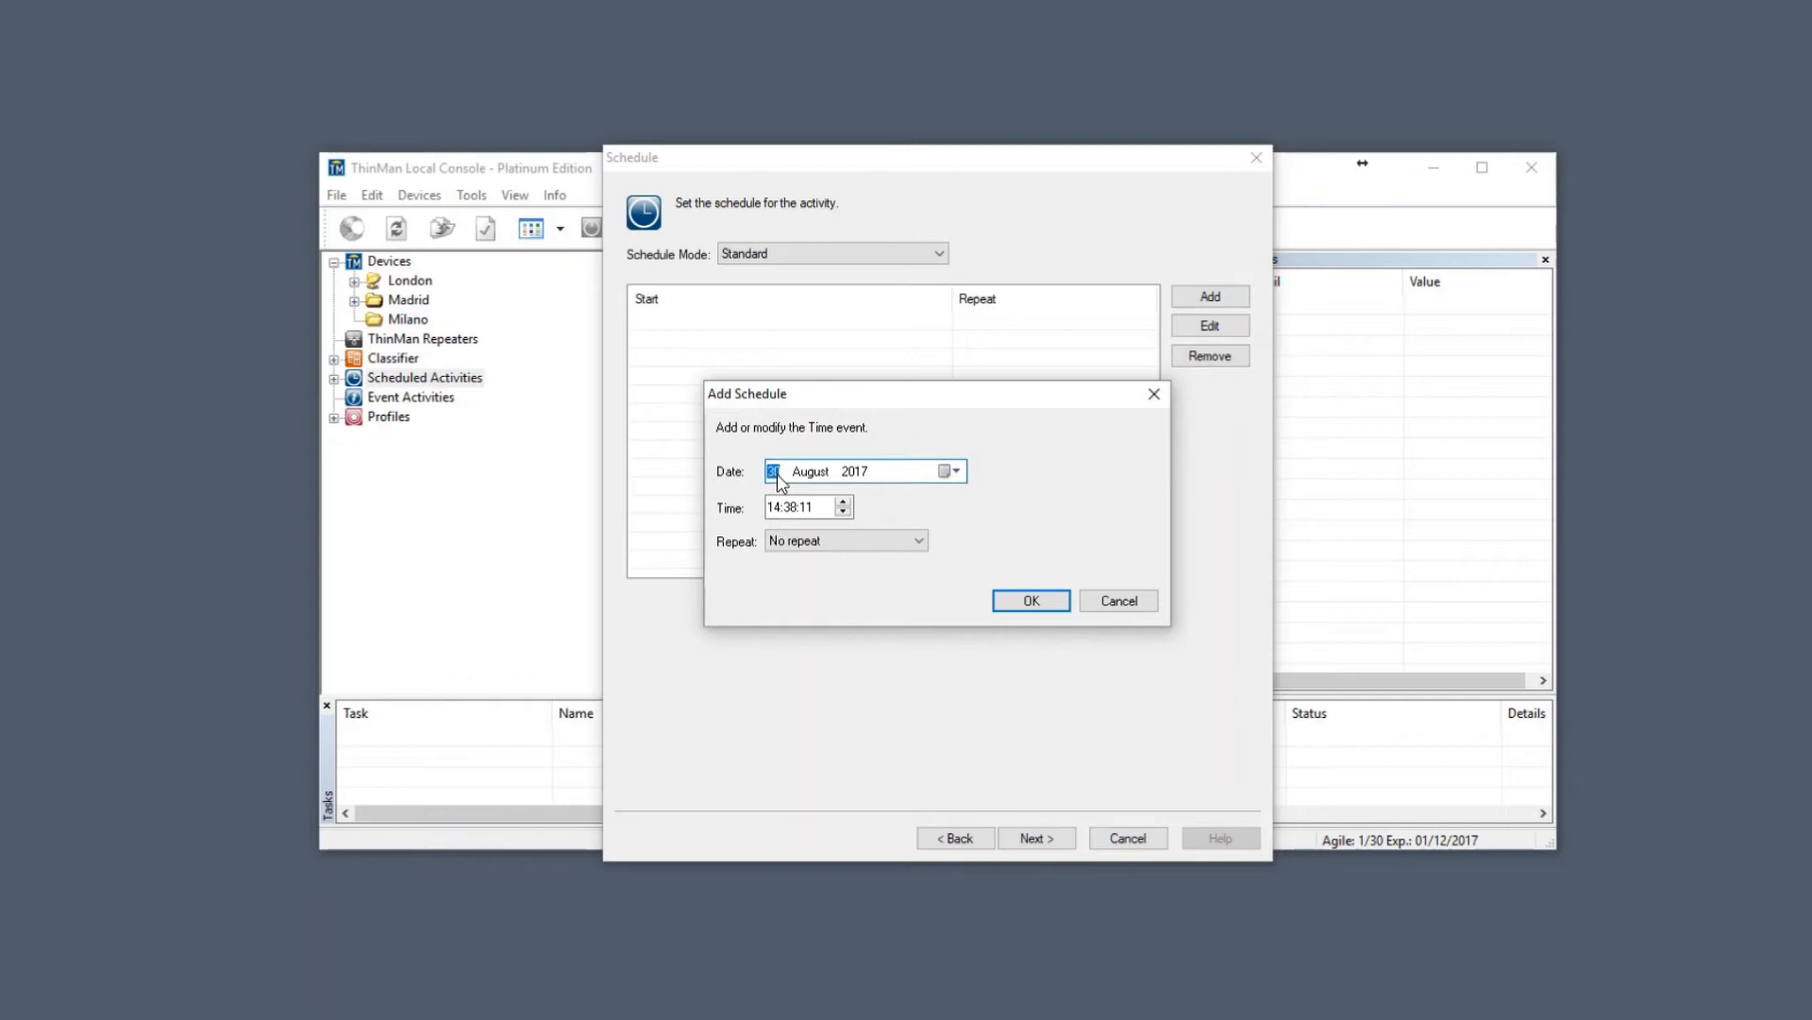
click(774, 507)
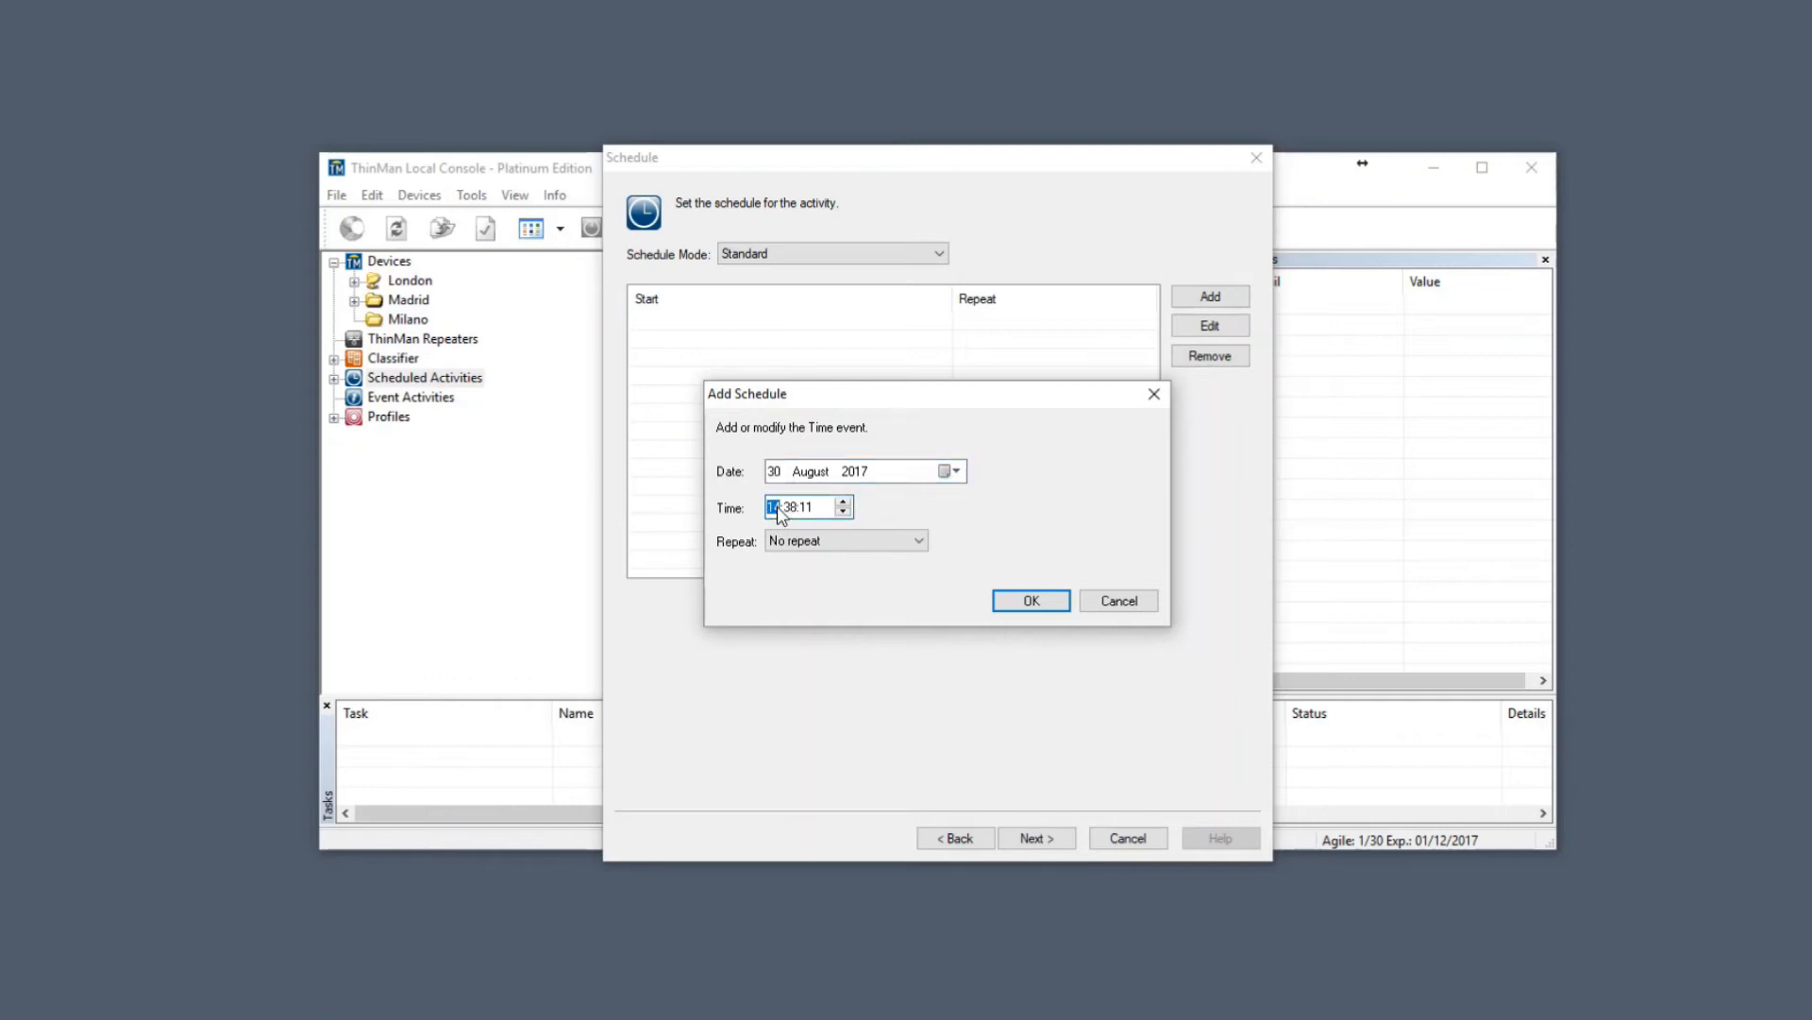
text(01)
key(Tab)
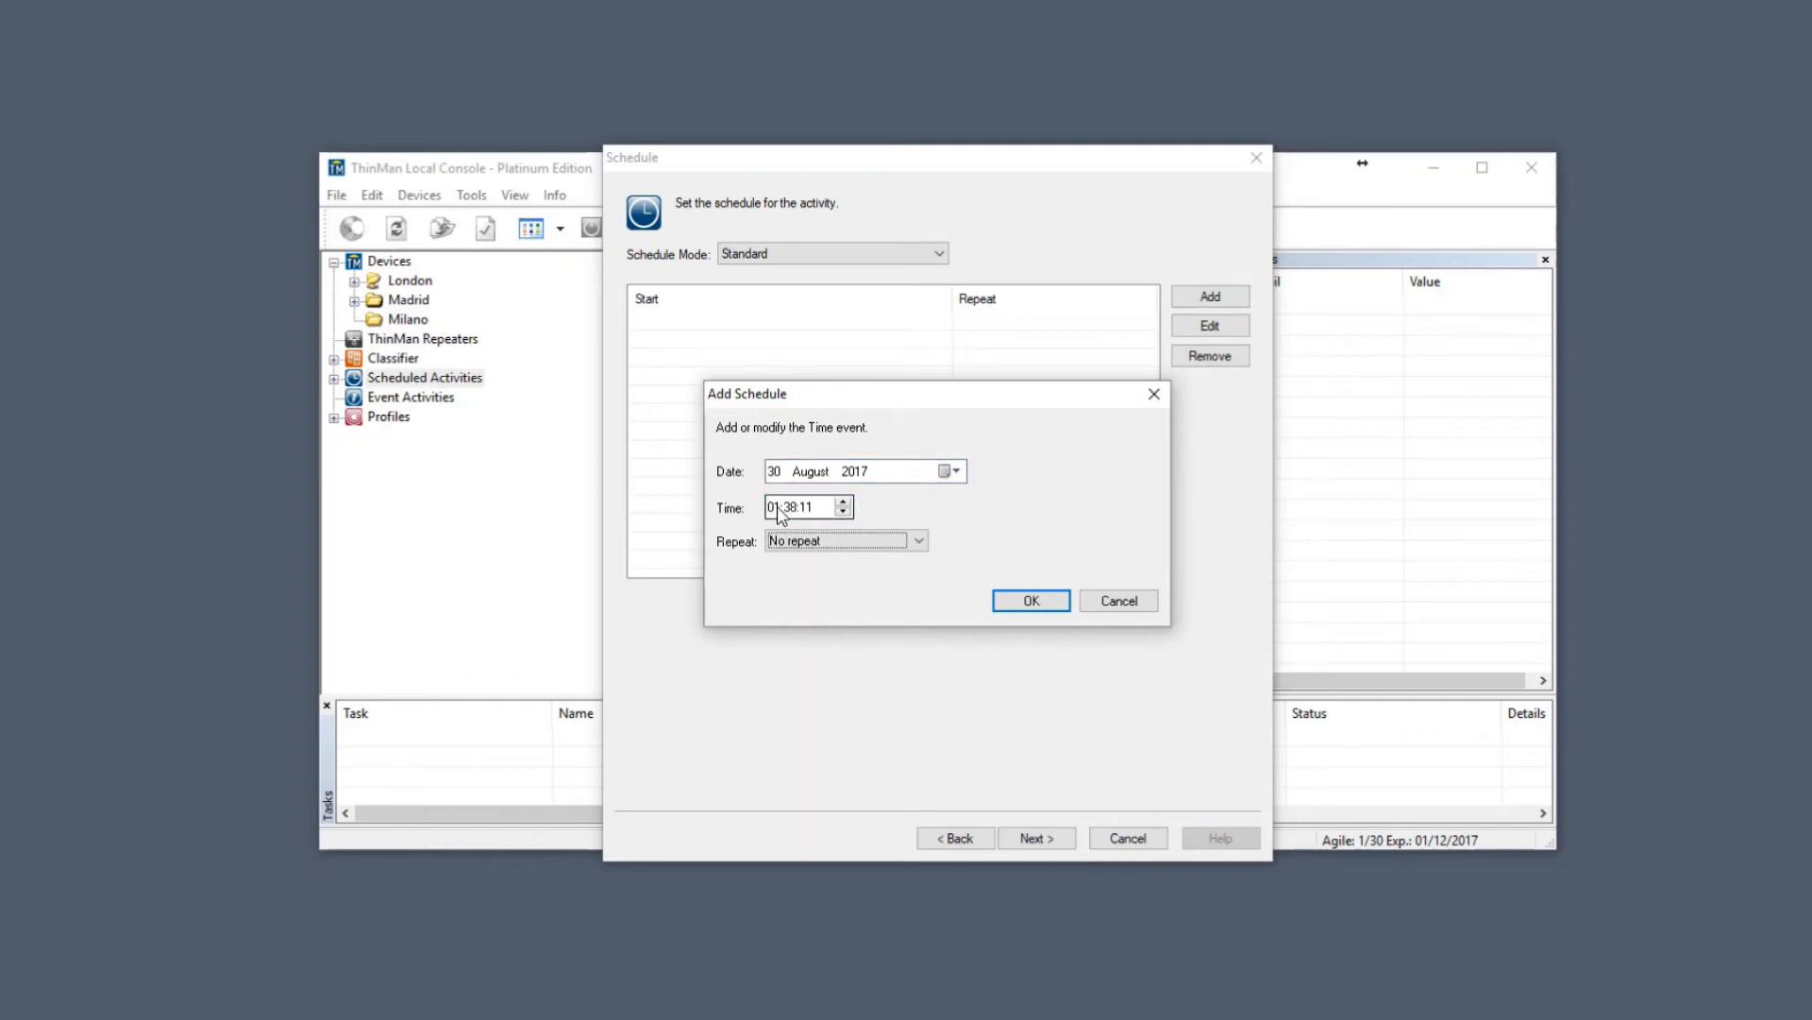
click(793, 506)
text(0000)
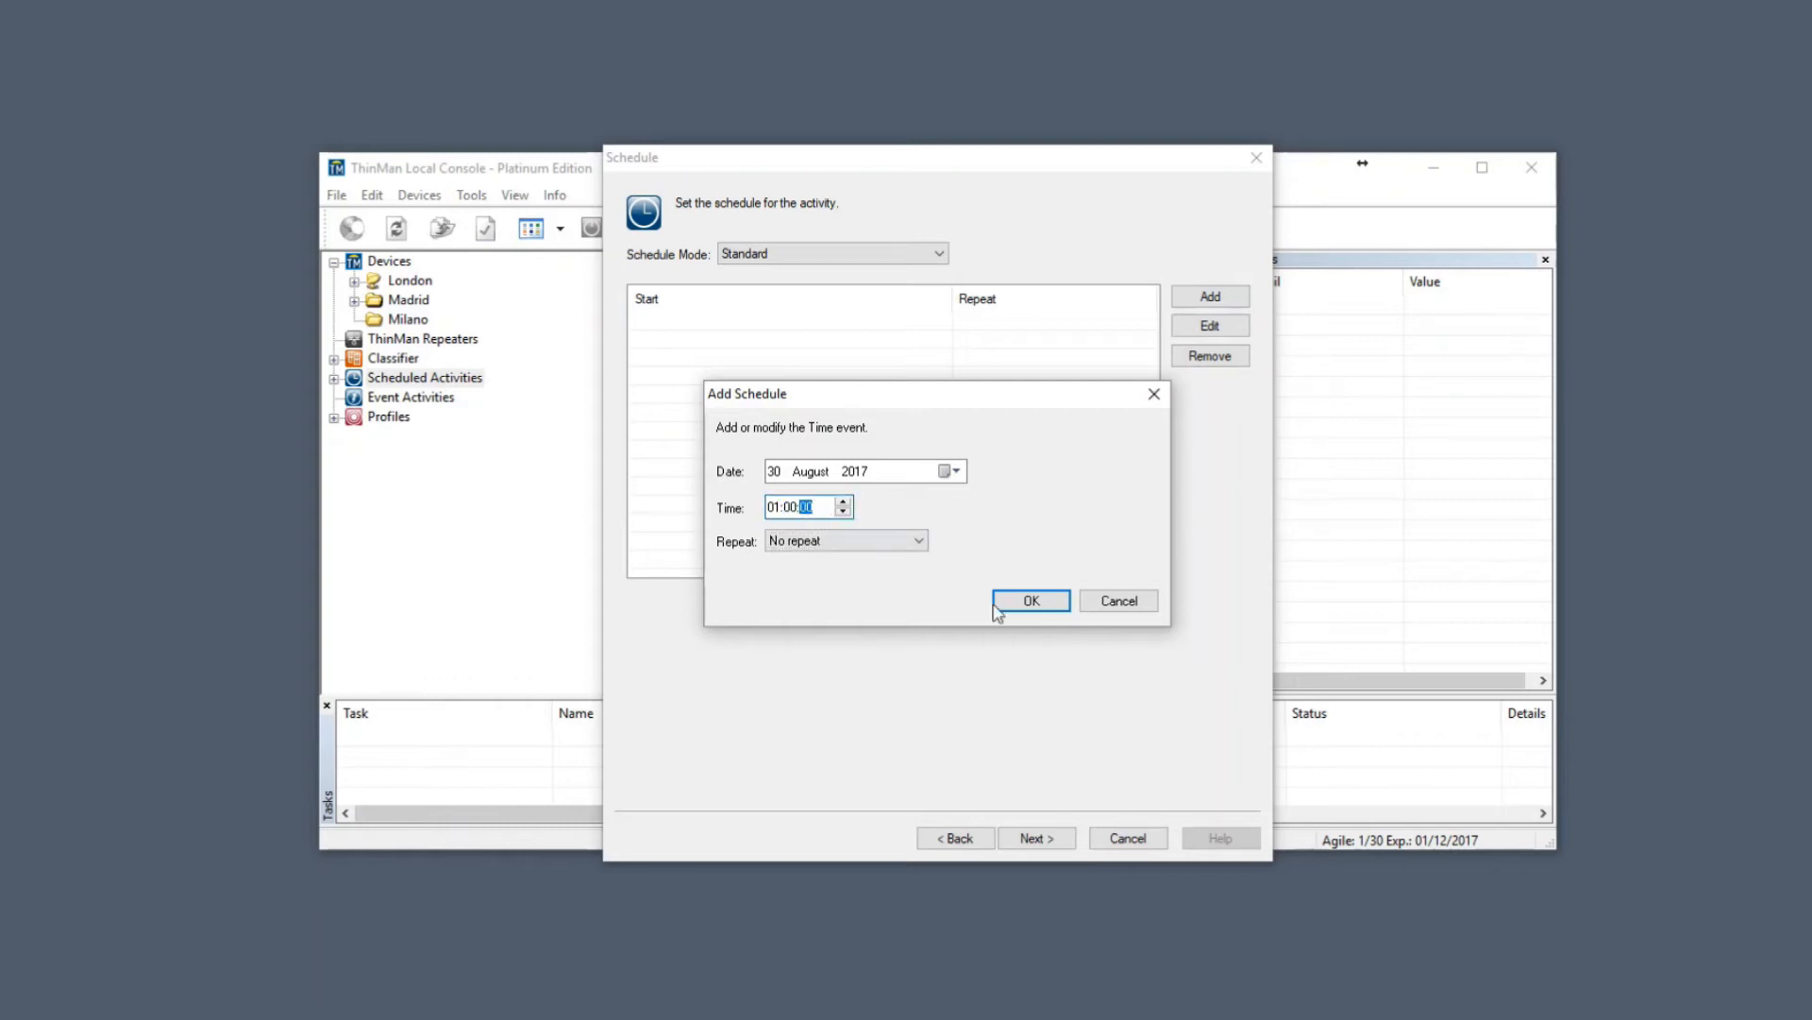
click(1001, 606)
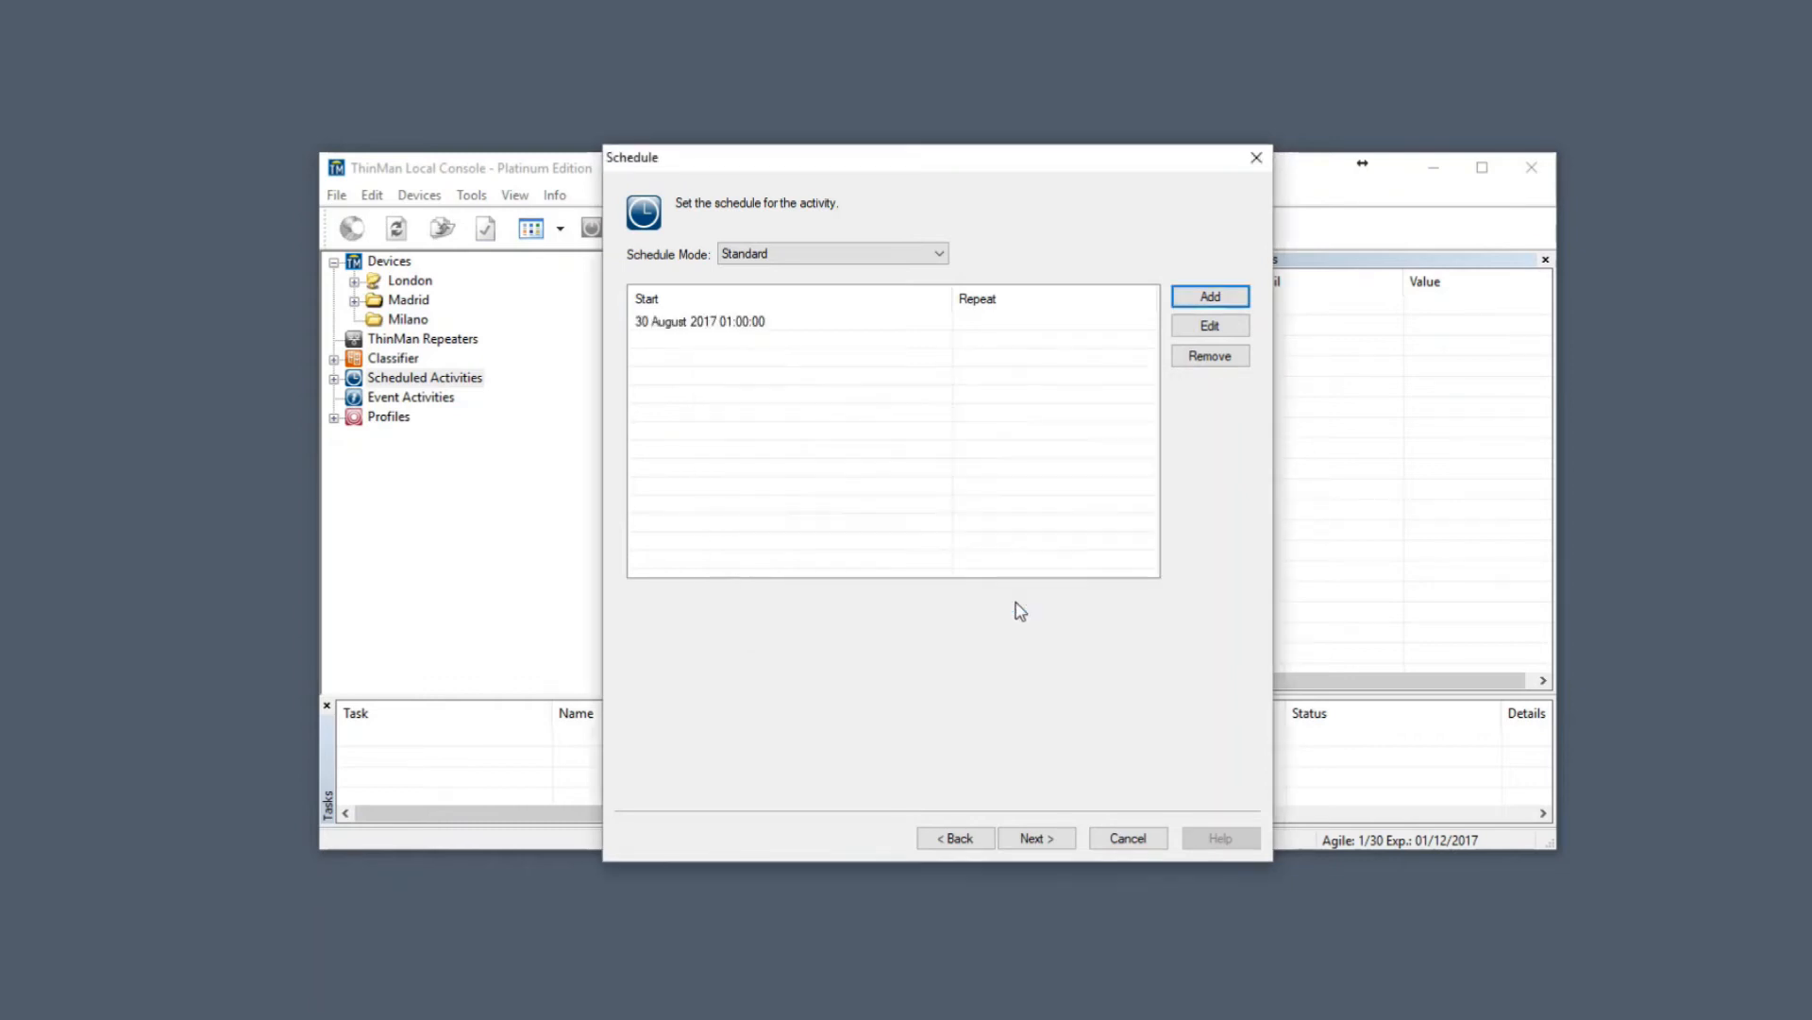
click(1038, 839)
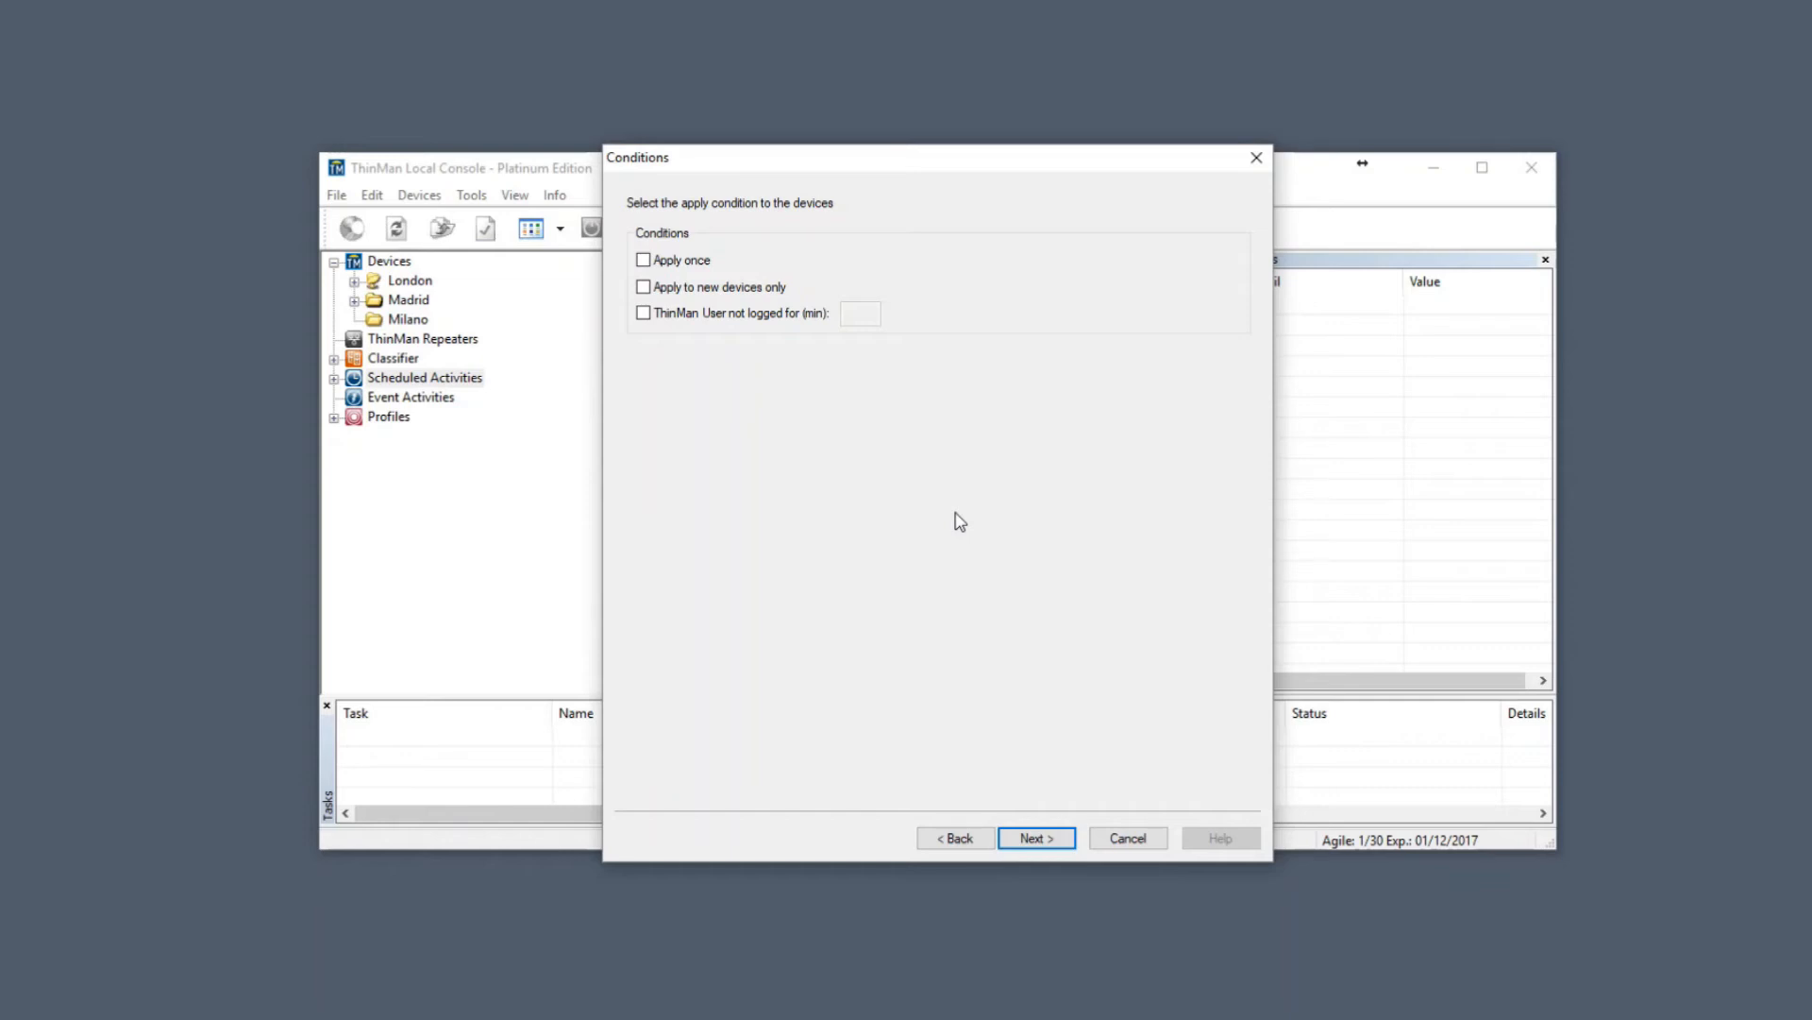
Enable the "ThinMan User not logged for (min)" condition for the update and keep its time slot Always On
click(644, 314)
click(1047, 838)
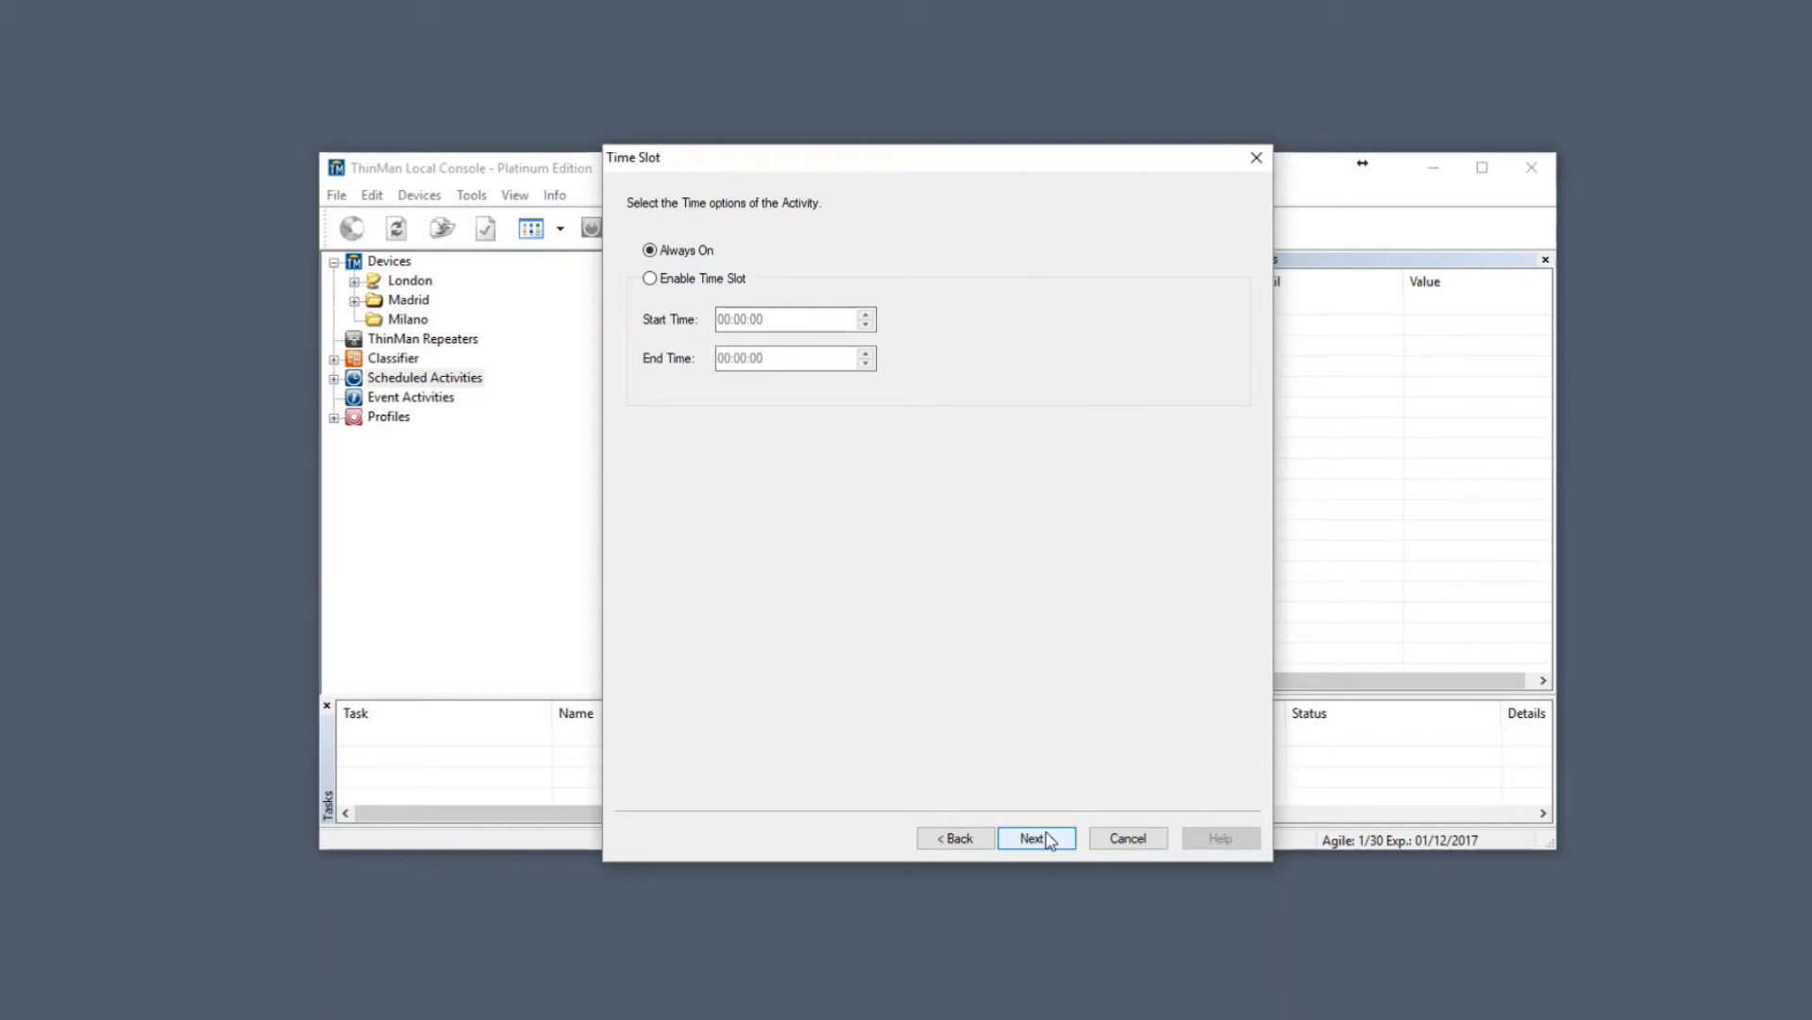
click(1048, 839)
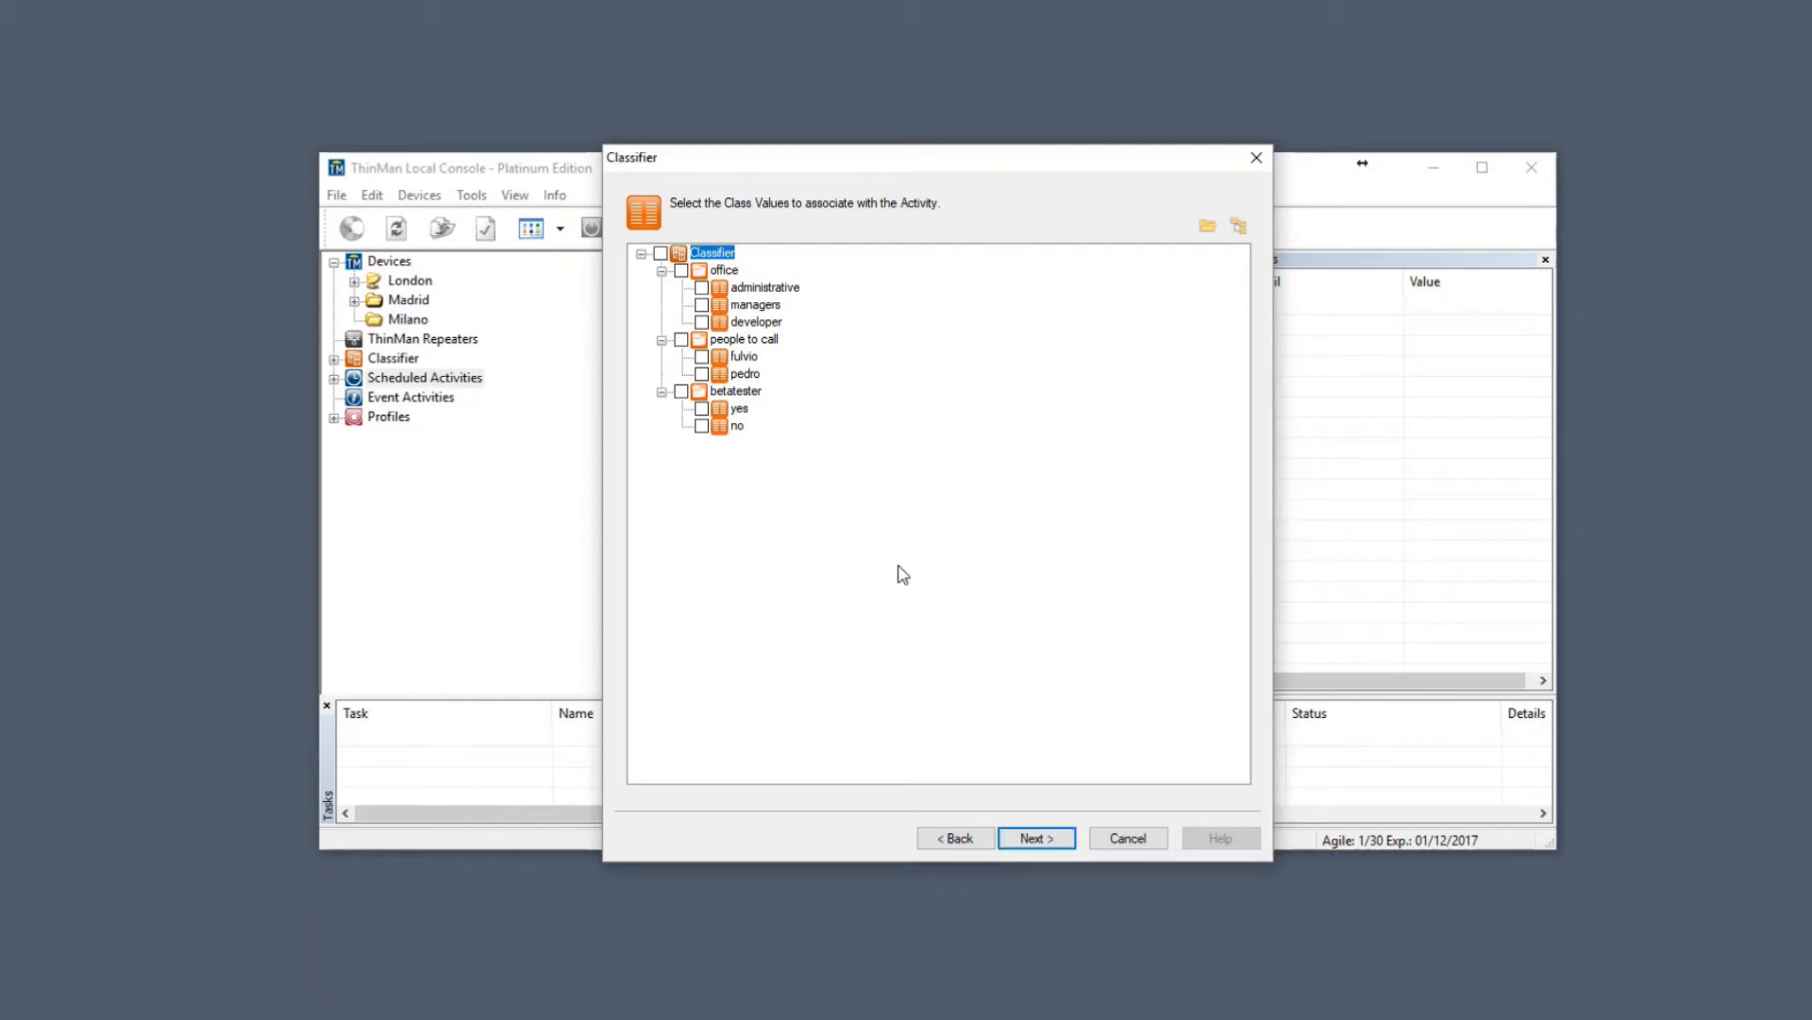
Associate the update with the betatester class value "yes" and finish the activity without selecting any groups or individual devices
click(701, 409)
click(1046, 846)
click(1051, 843)
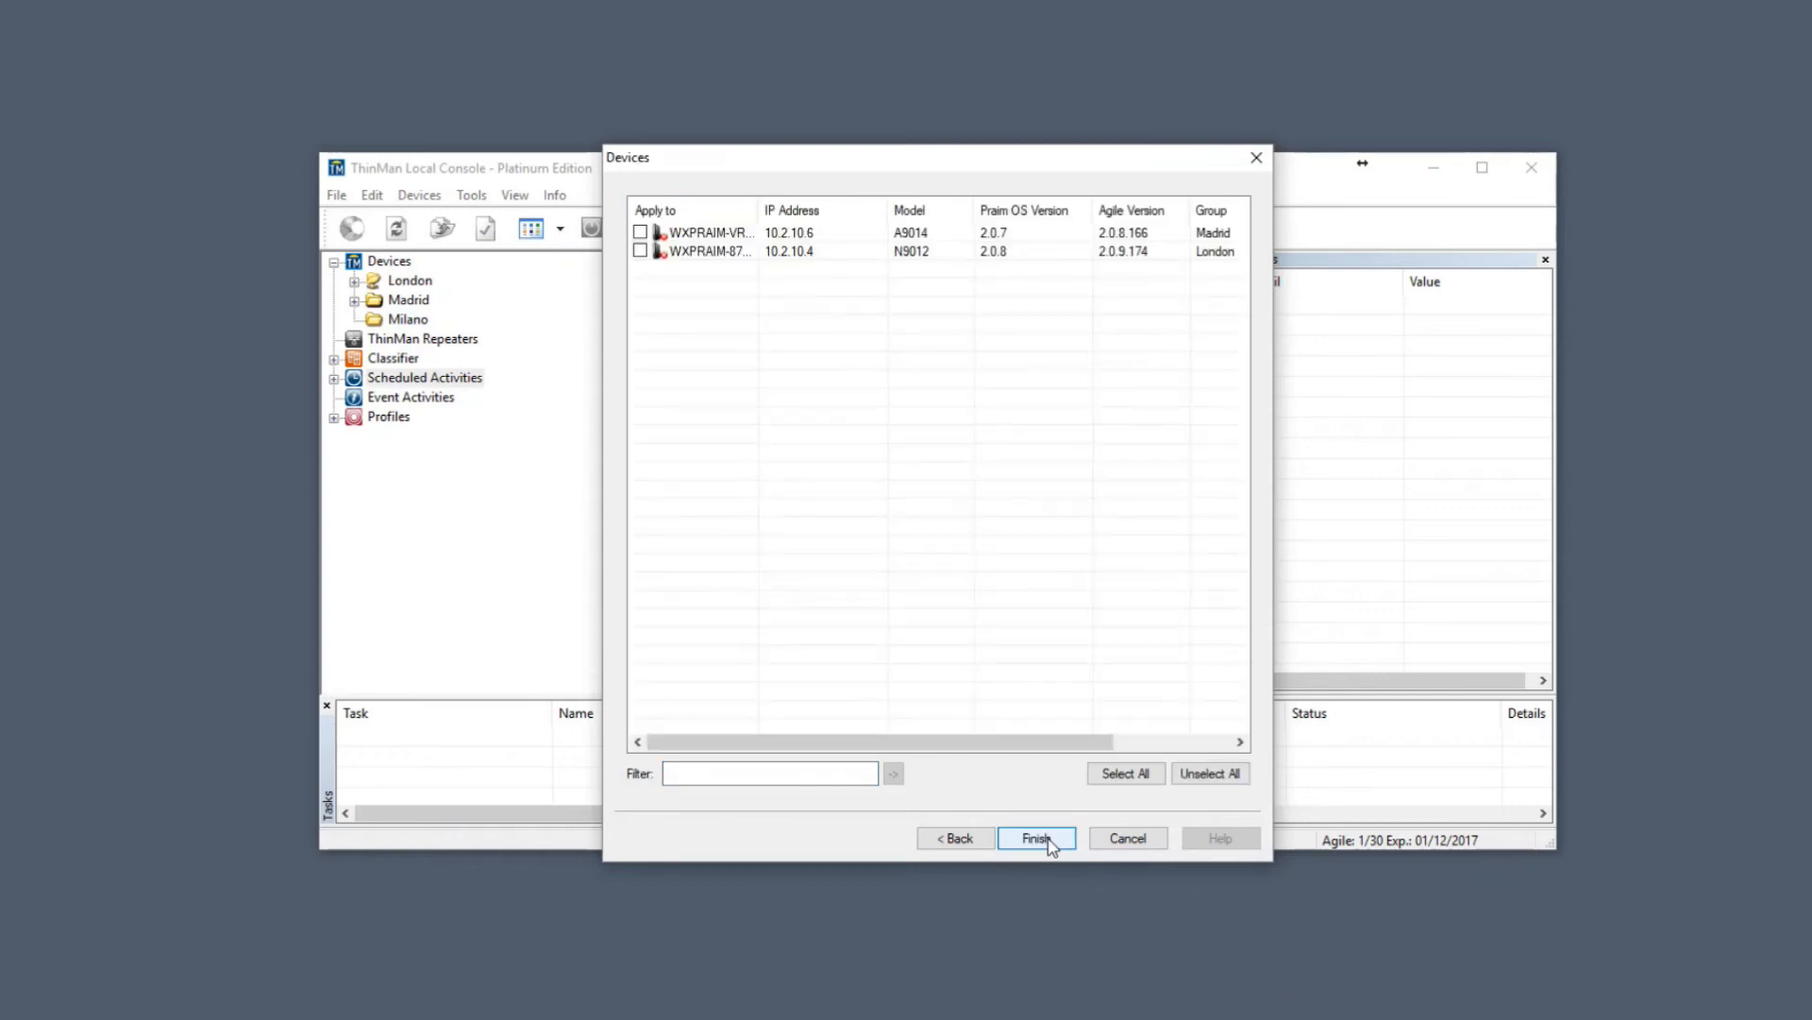
click(1037, 838)
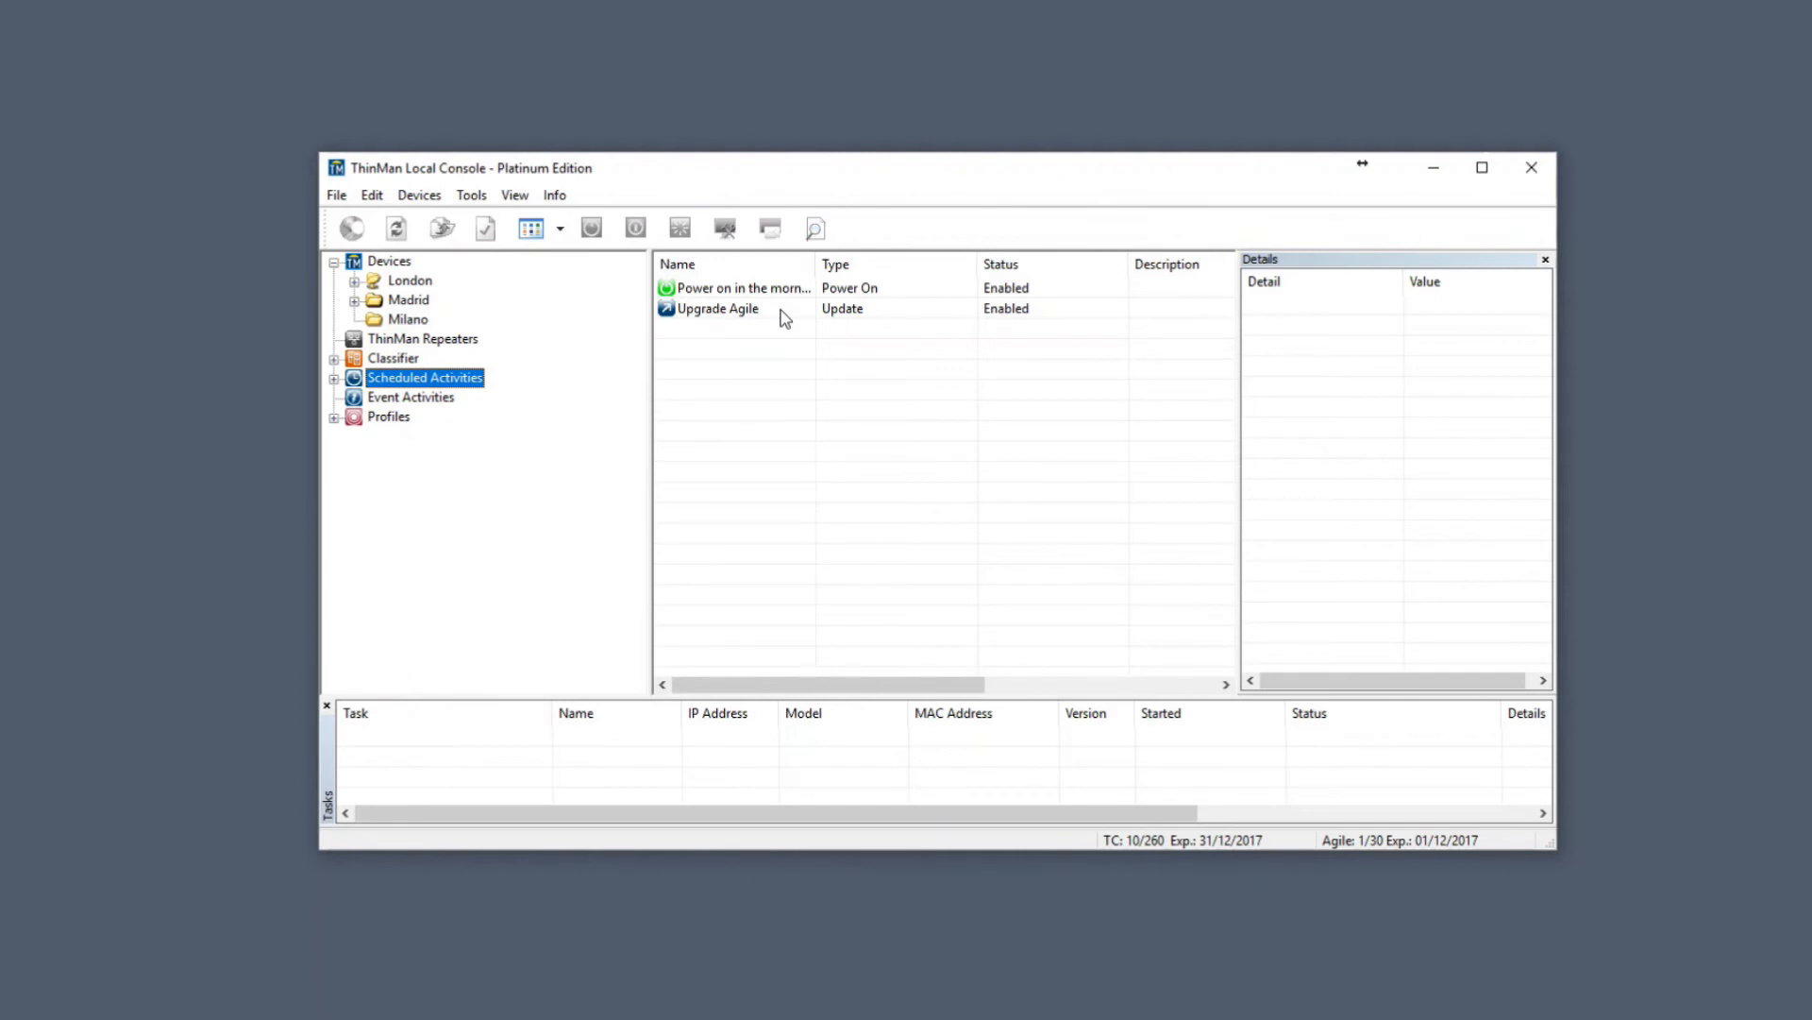
Start a new Update event activity using the ThinOX Firmware A9054 version 10.1.15 package
click(442, 398)
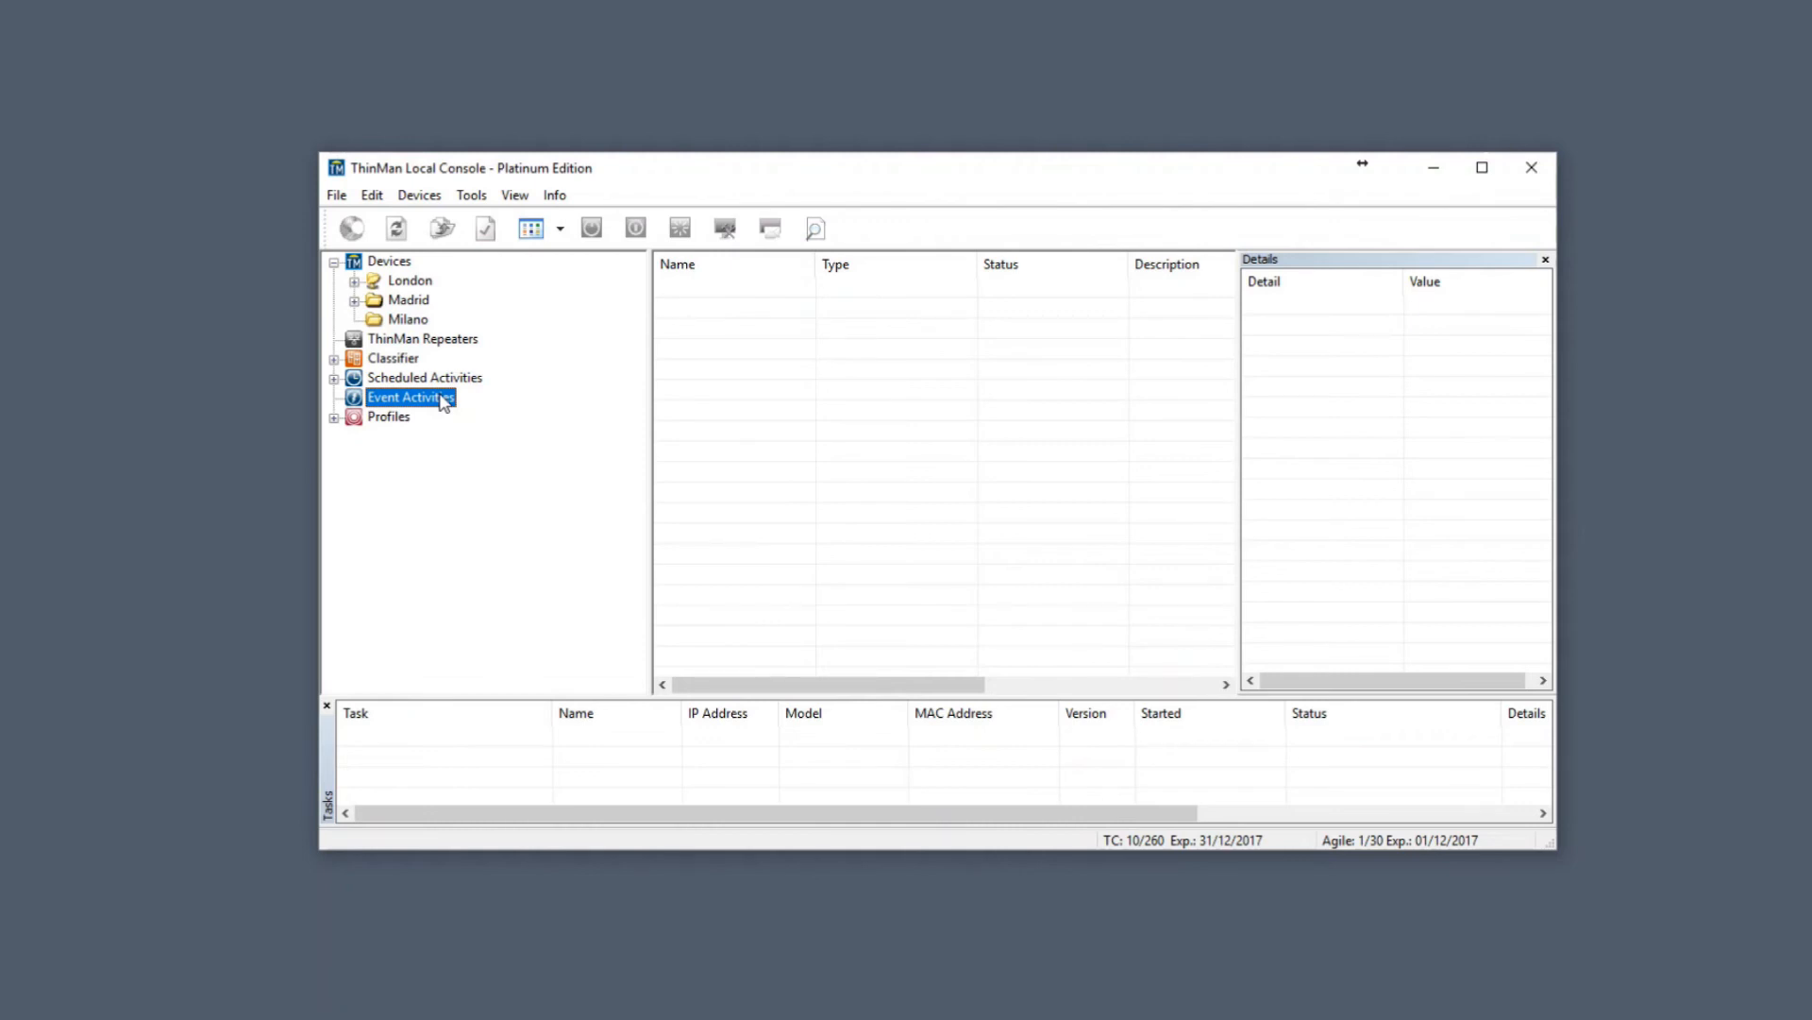
right_click(443, 401)
mouse_move(518, 414)
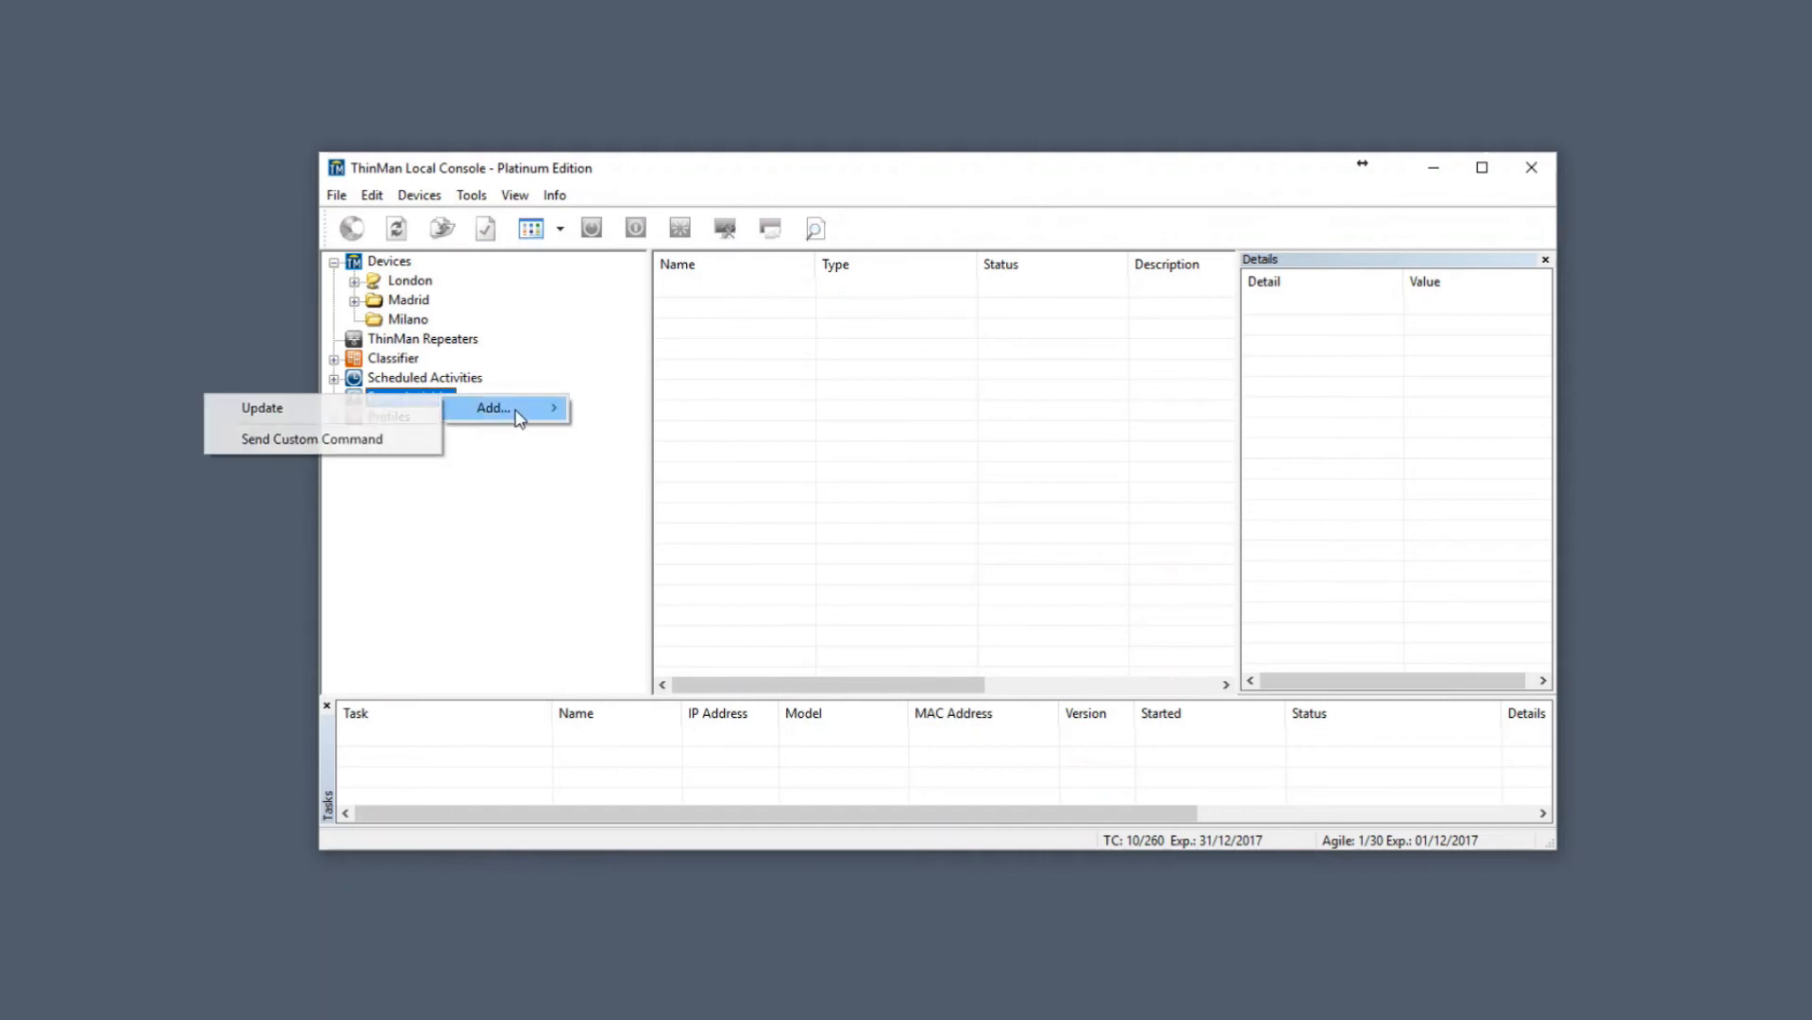
click(404, 411)
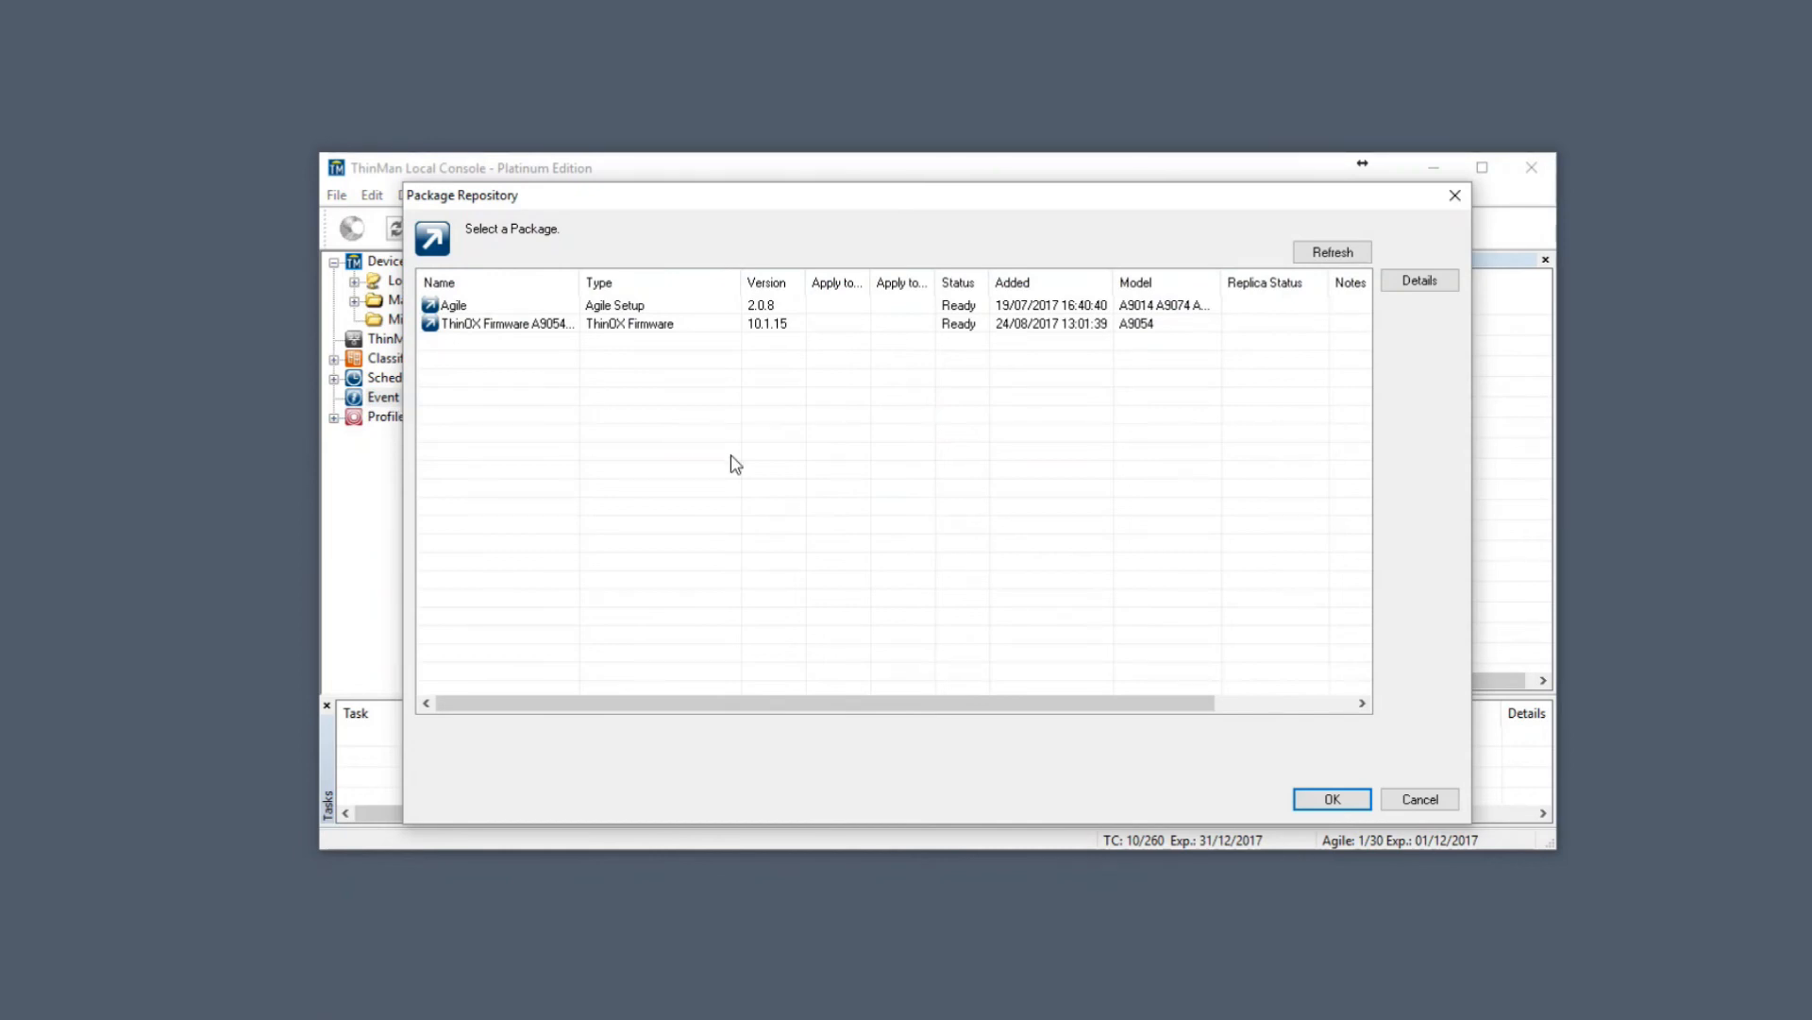
click(560, 329)
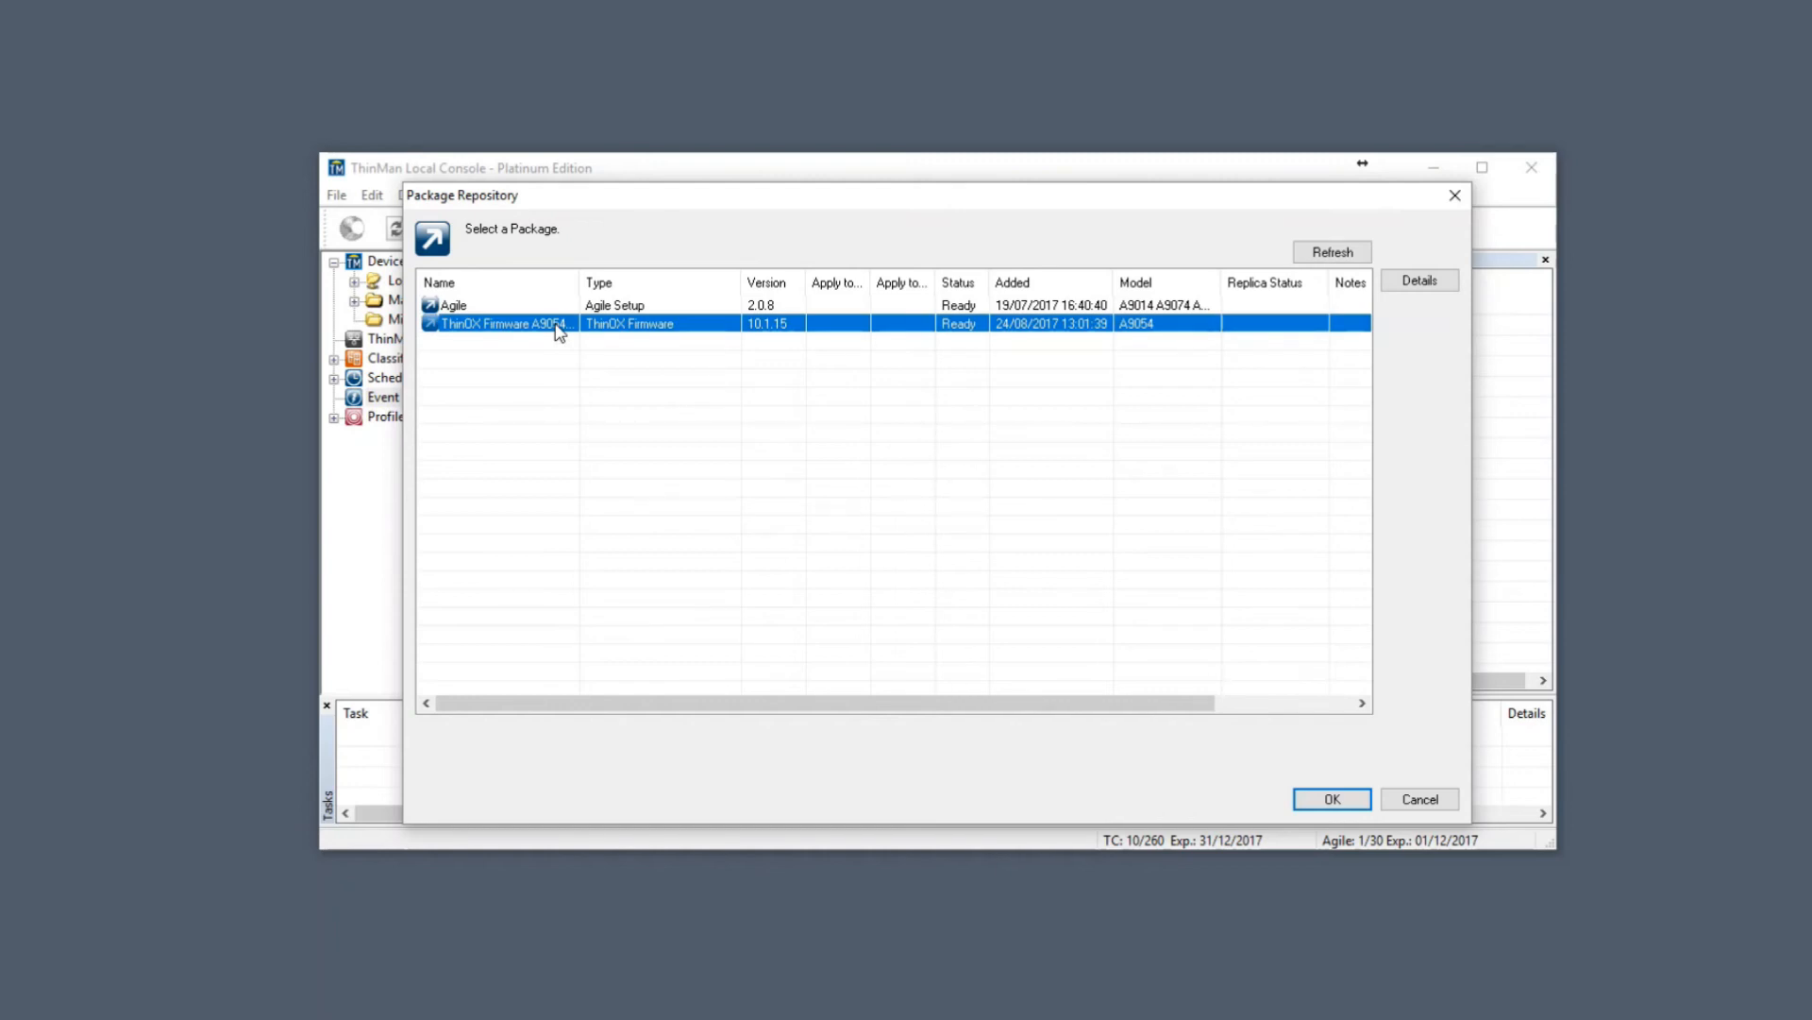
click(1349, 801)
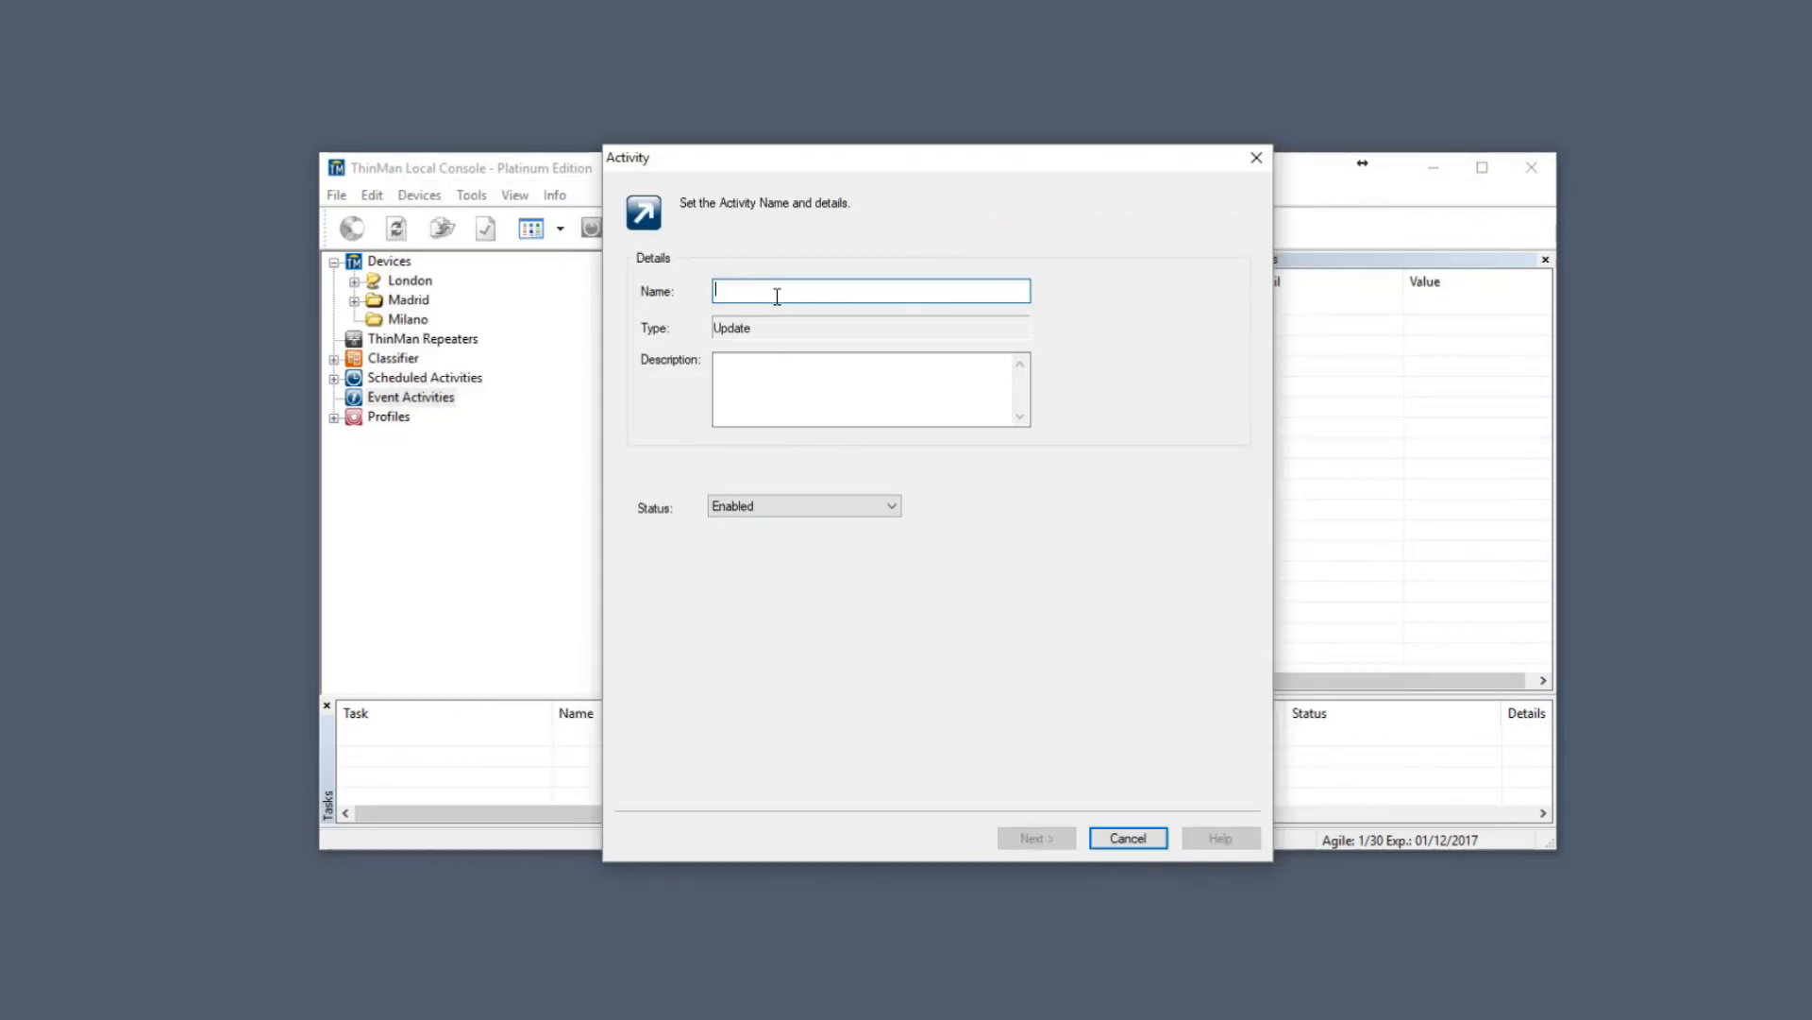
Name the event activity "Update ThinOX", leave it enabled, and apply it to all models
text(Update )
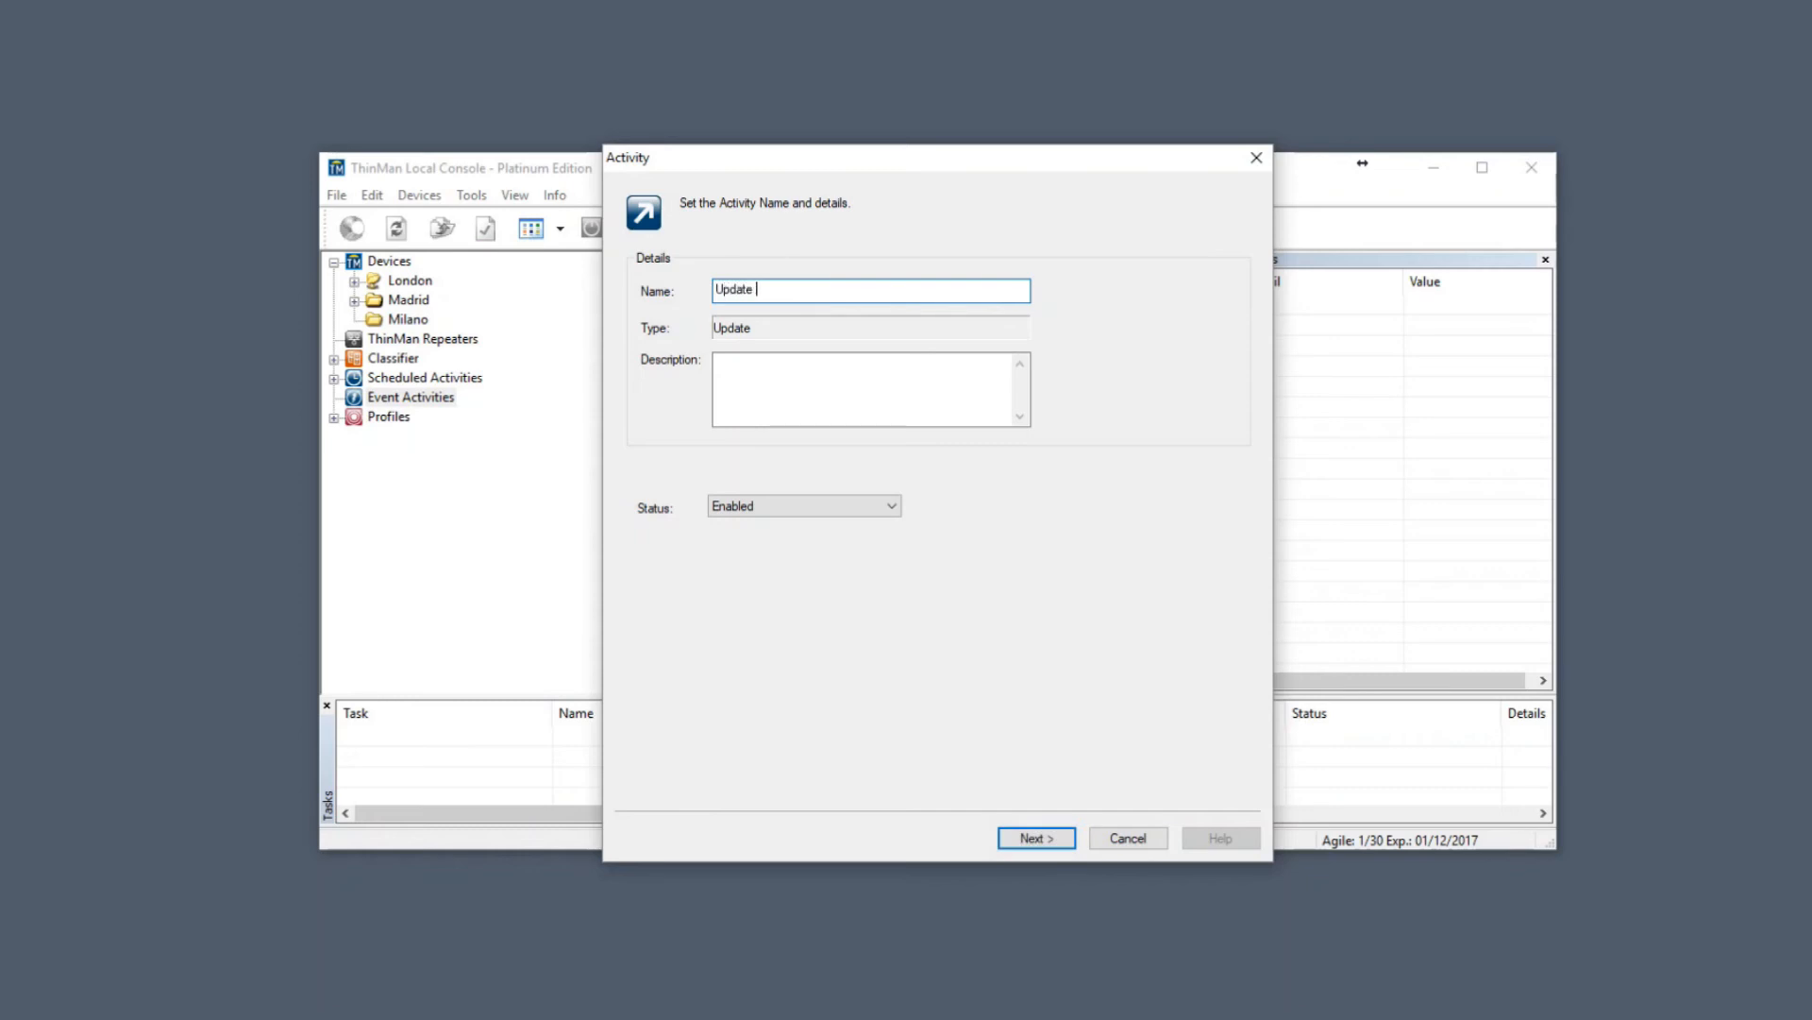
text(ThinOX)
click(1038, 839)
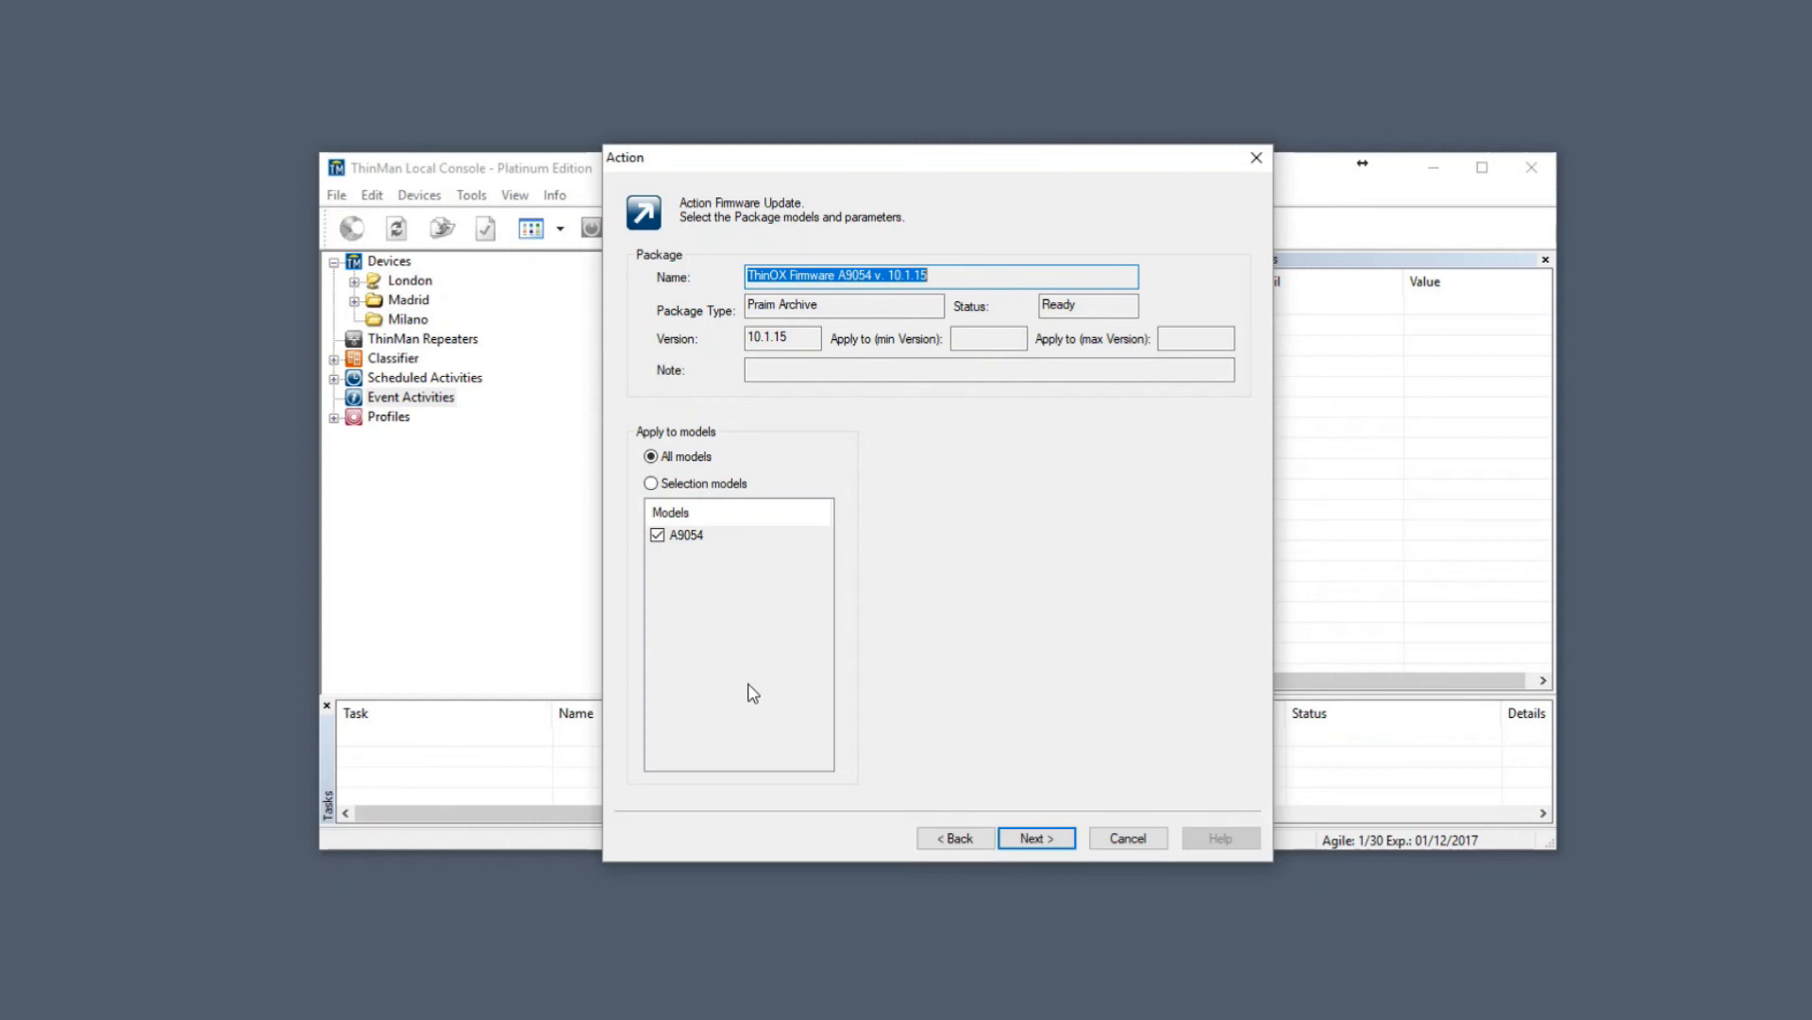
click(1040, 840)
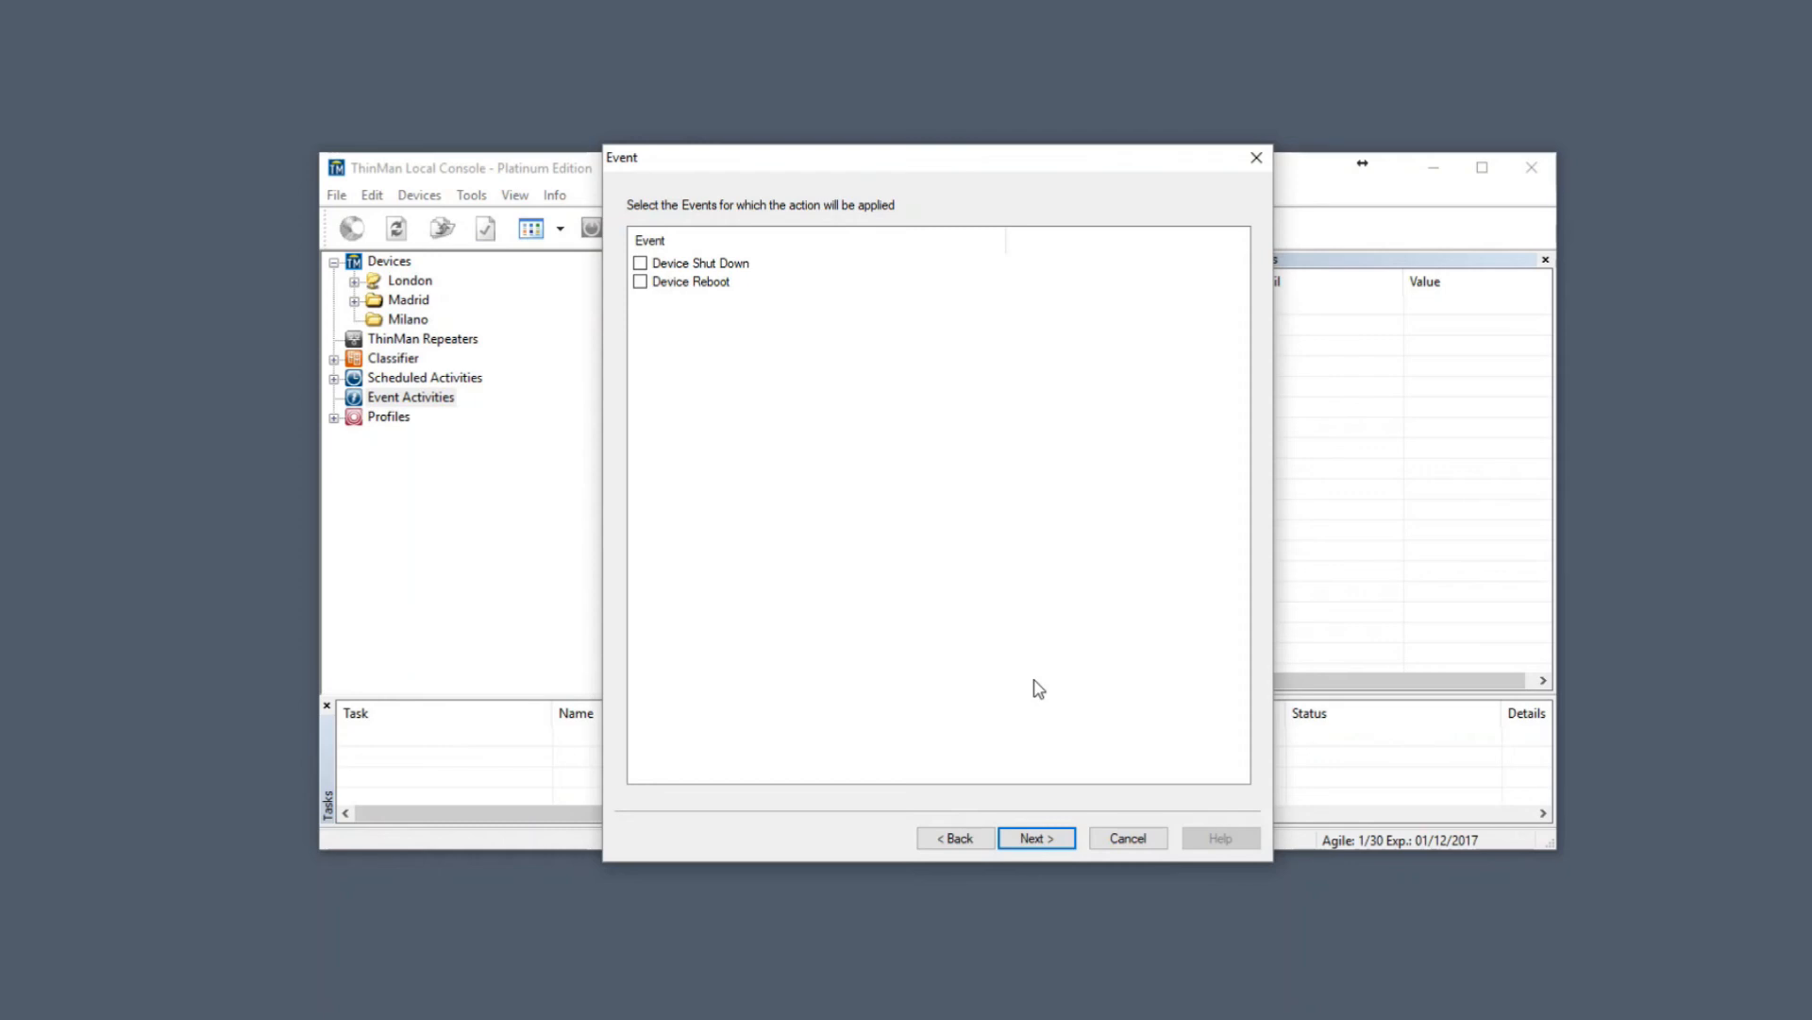
Trigger the firmware update on the Device Shut Down event and keep only the "Apply once" condition
click(641, 264)
click(1055, 839)
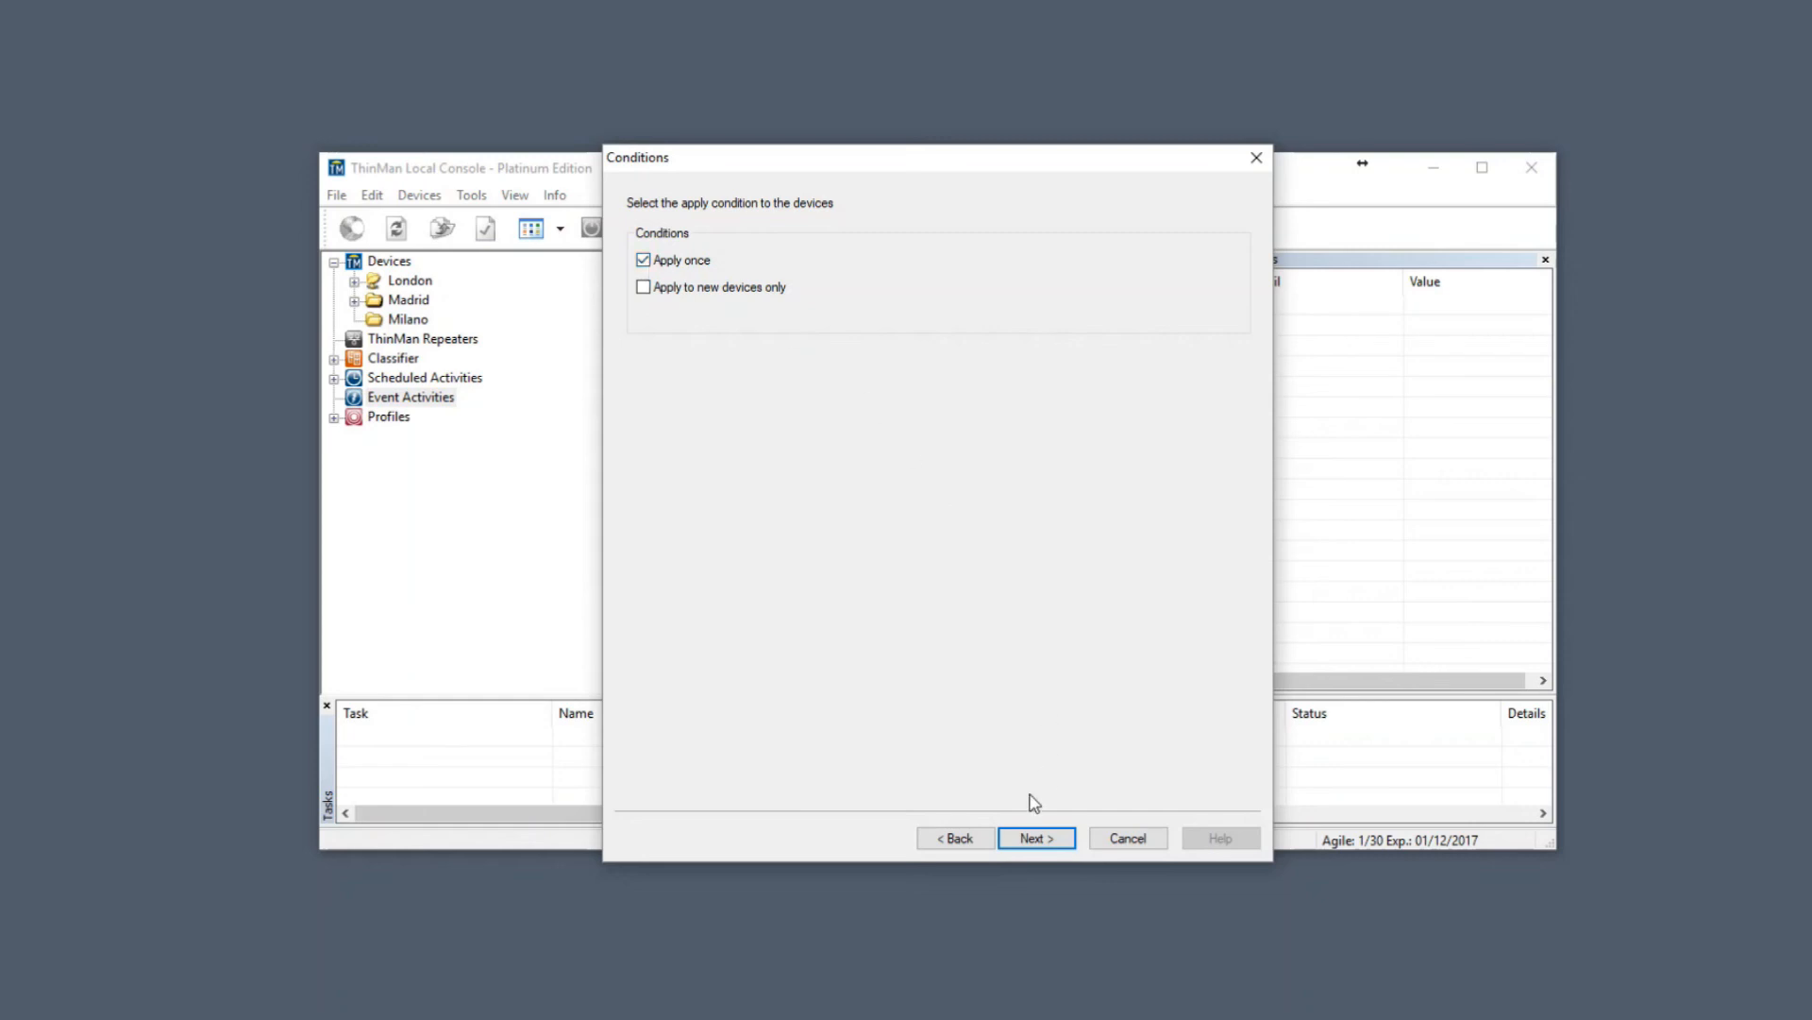
click(1036, 839)
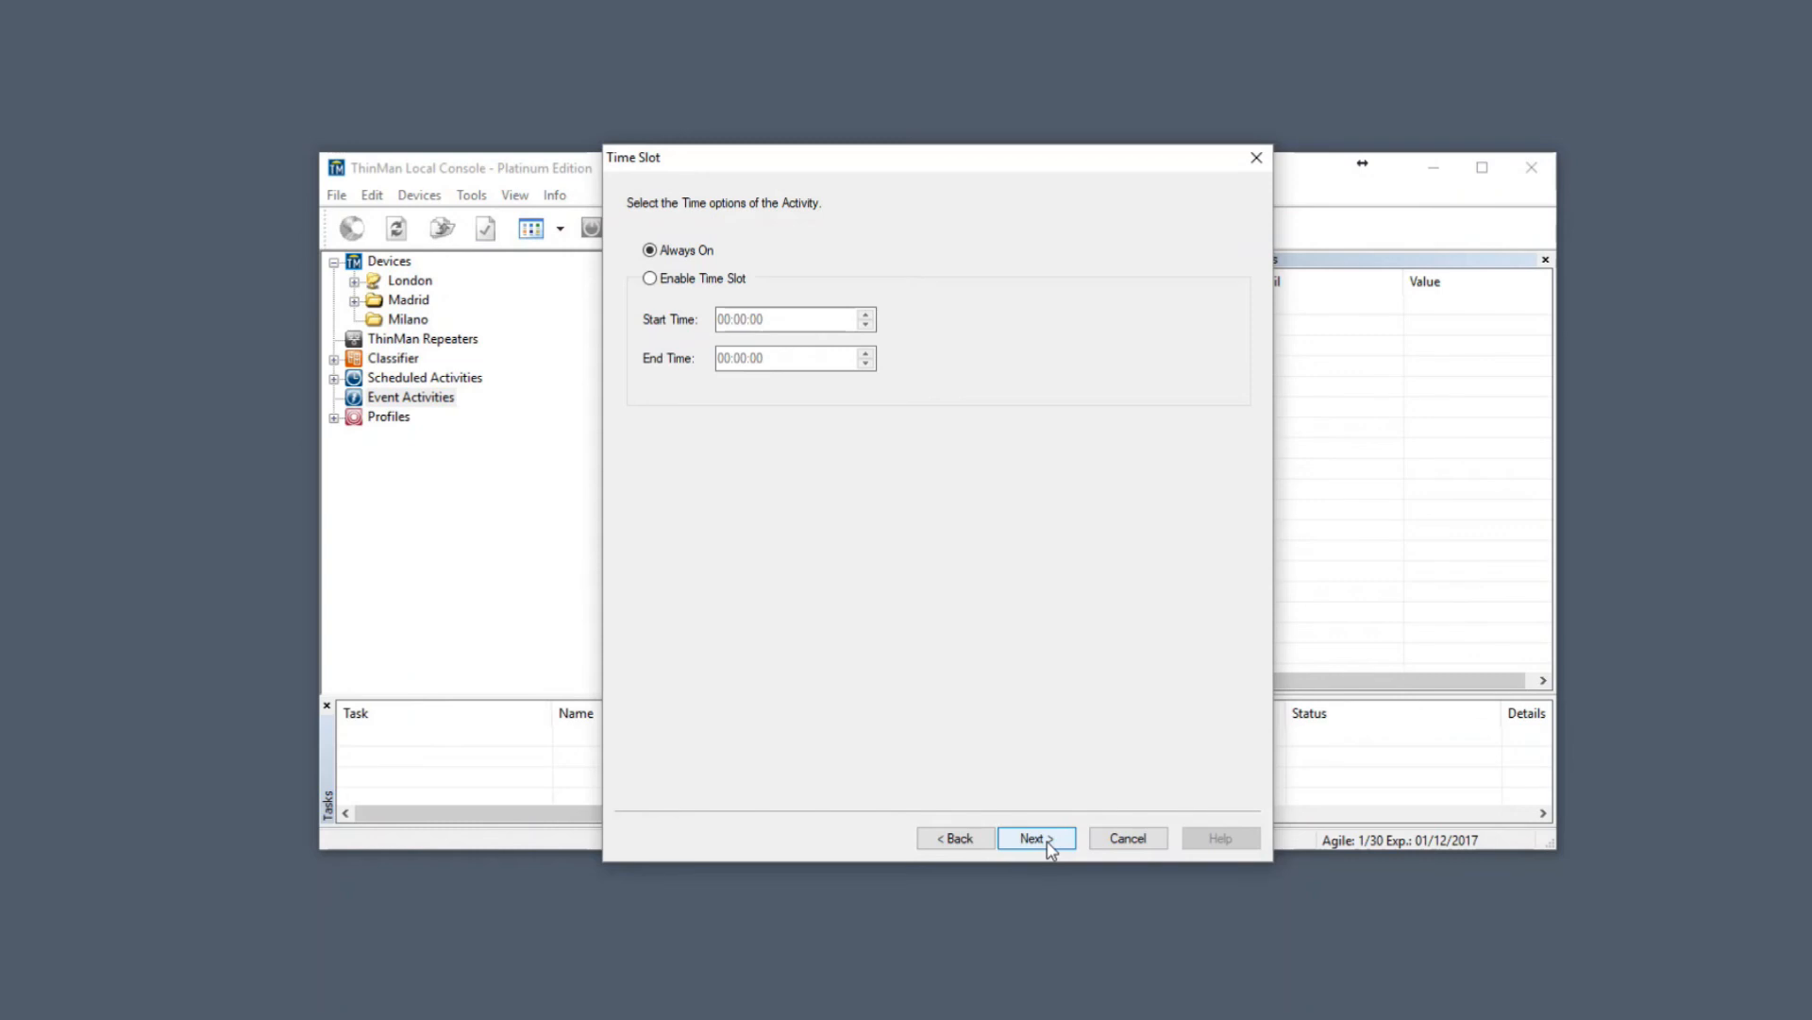
Enable a time slot for the firmware update starting at 17:00:00 and keep its end time at 00:00:00
click(715, 287)
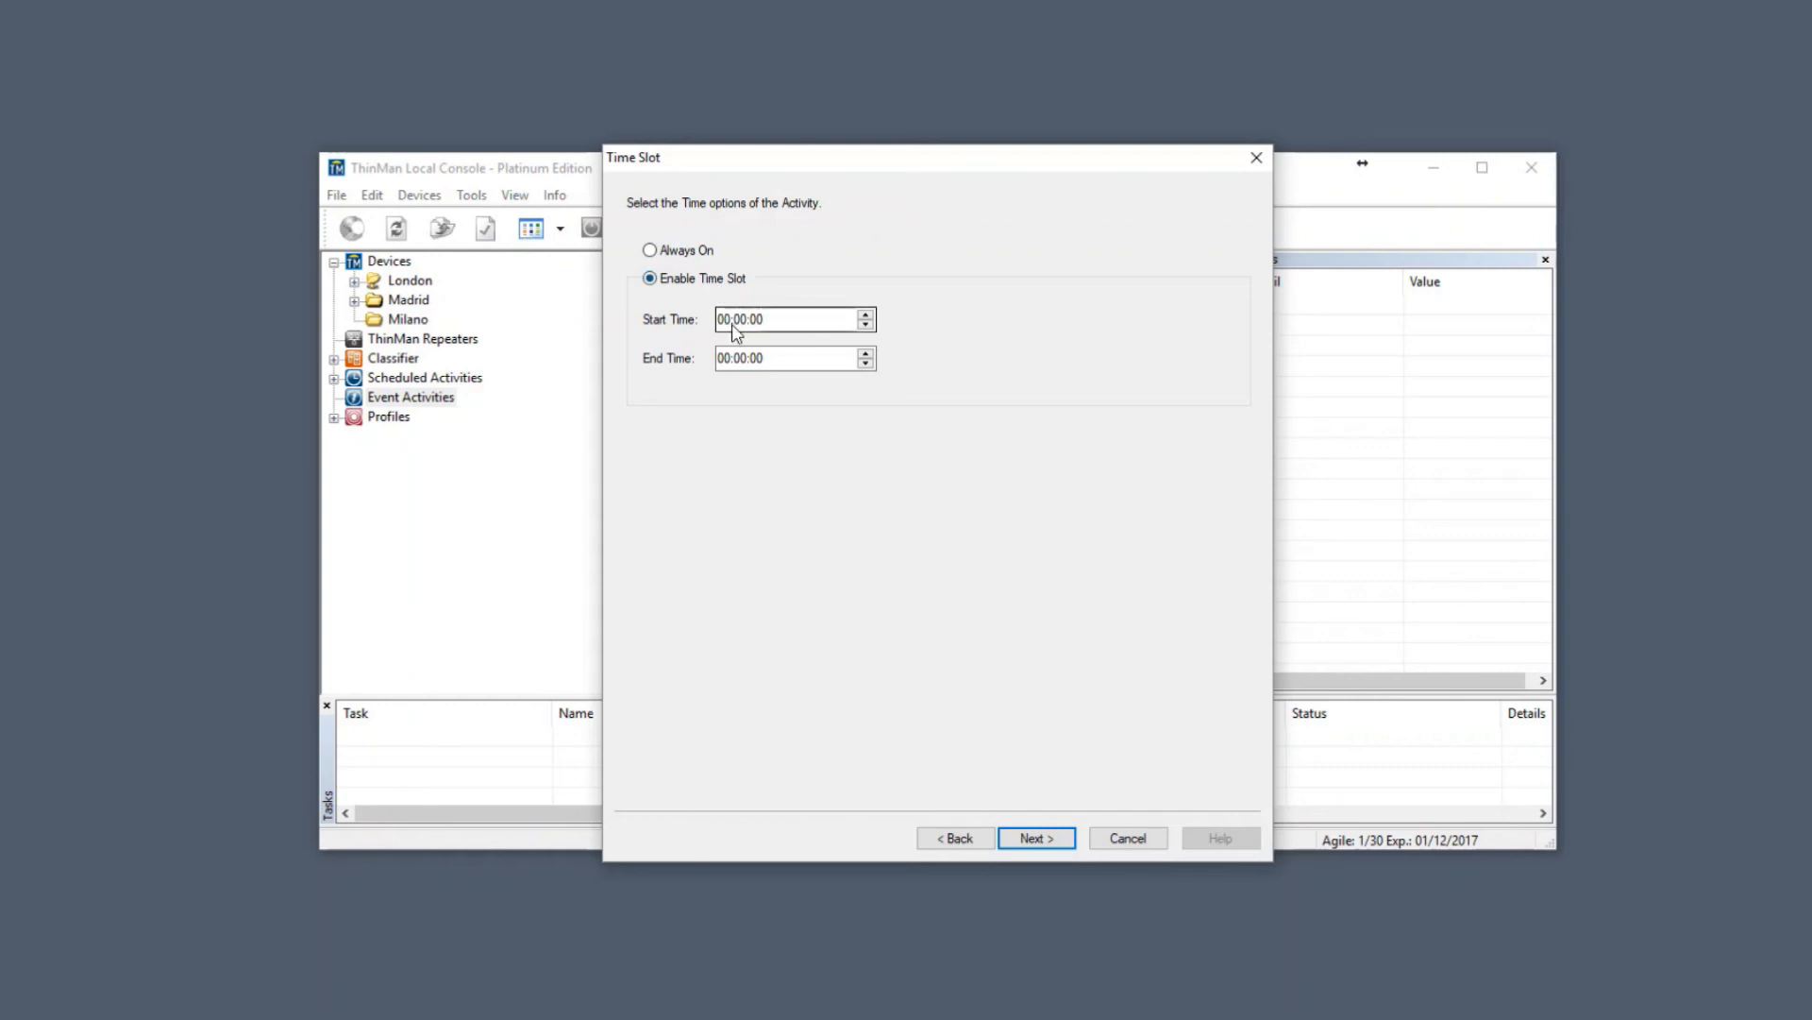
click(724, 321)
text(17)
click(727, 360)
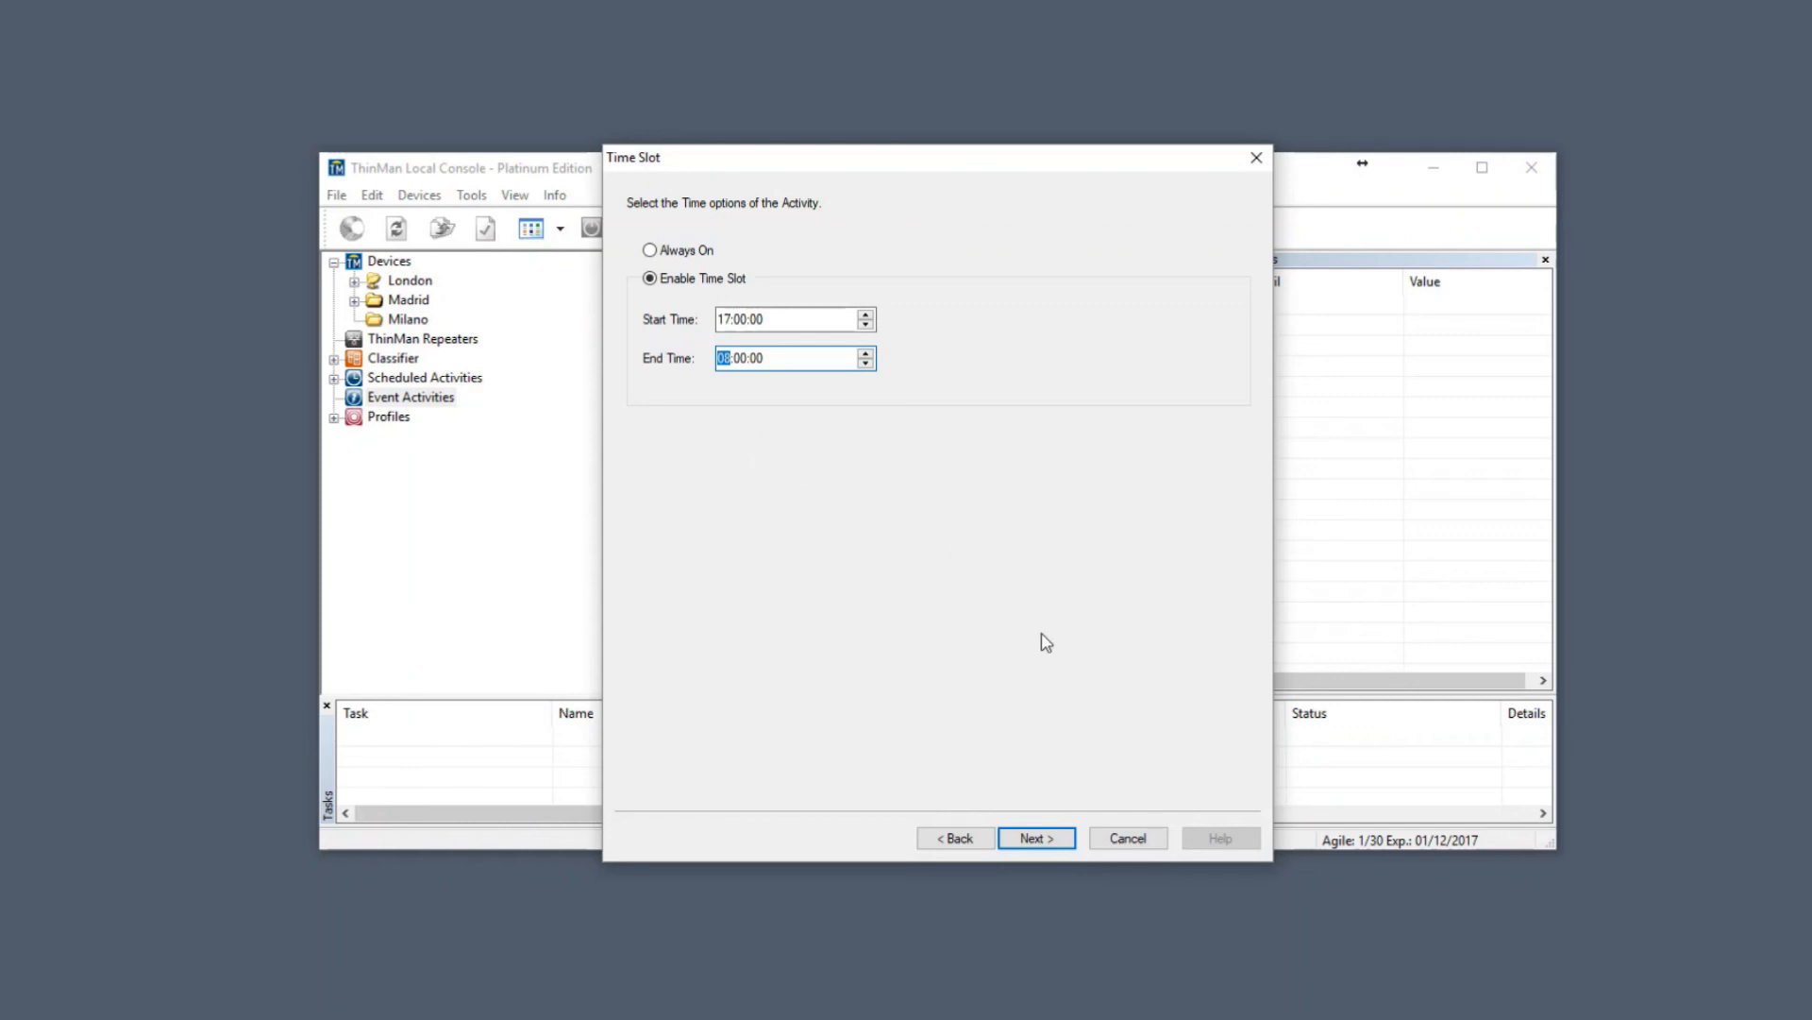
click(1036, 838)
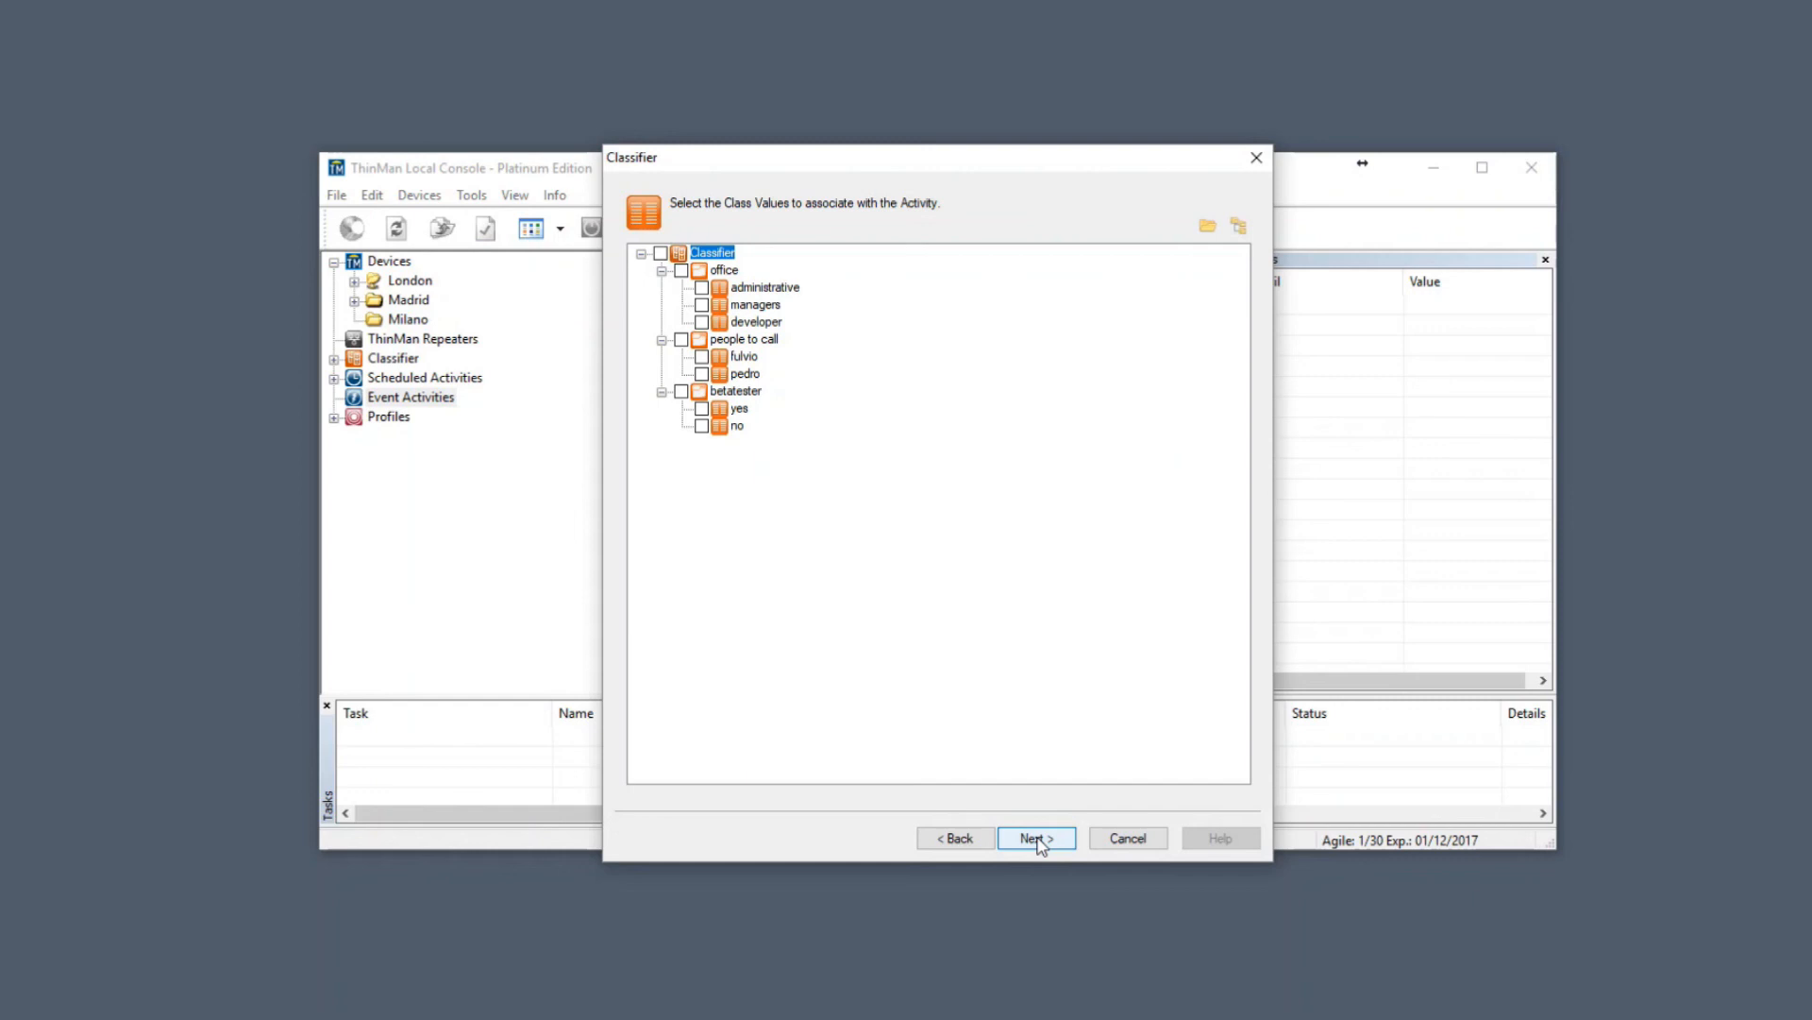
Assign the firmware update to the London group and finish the activity without selecting class values or individual devices
click(1037, 838)
click(1036, 838)
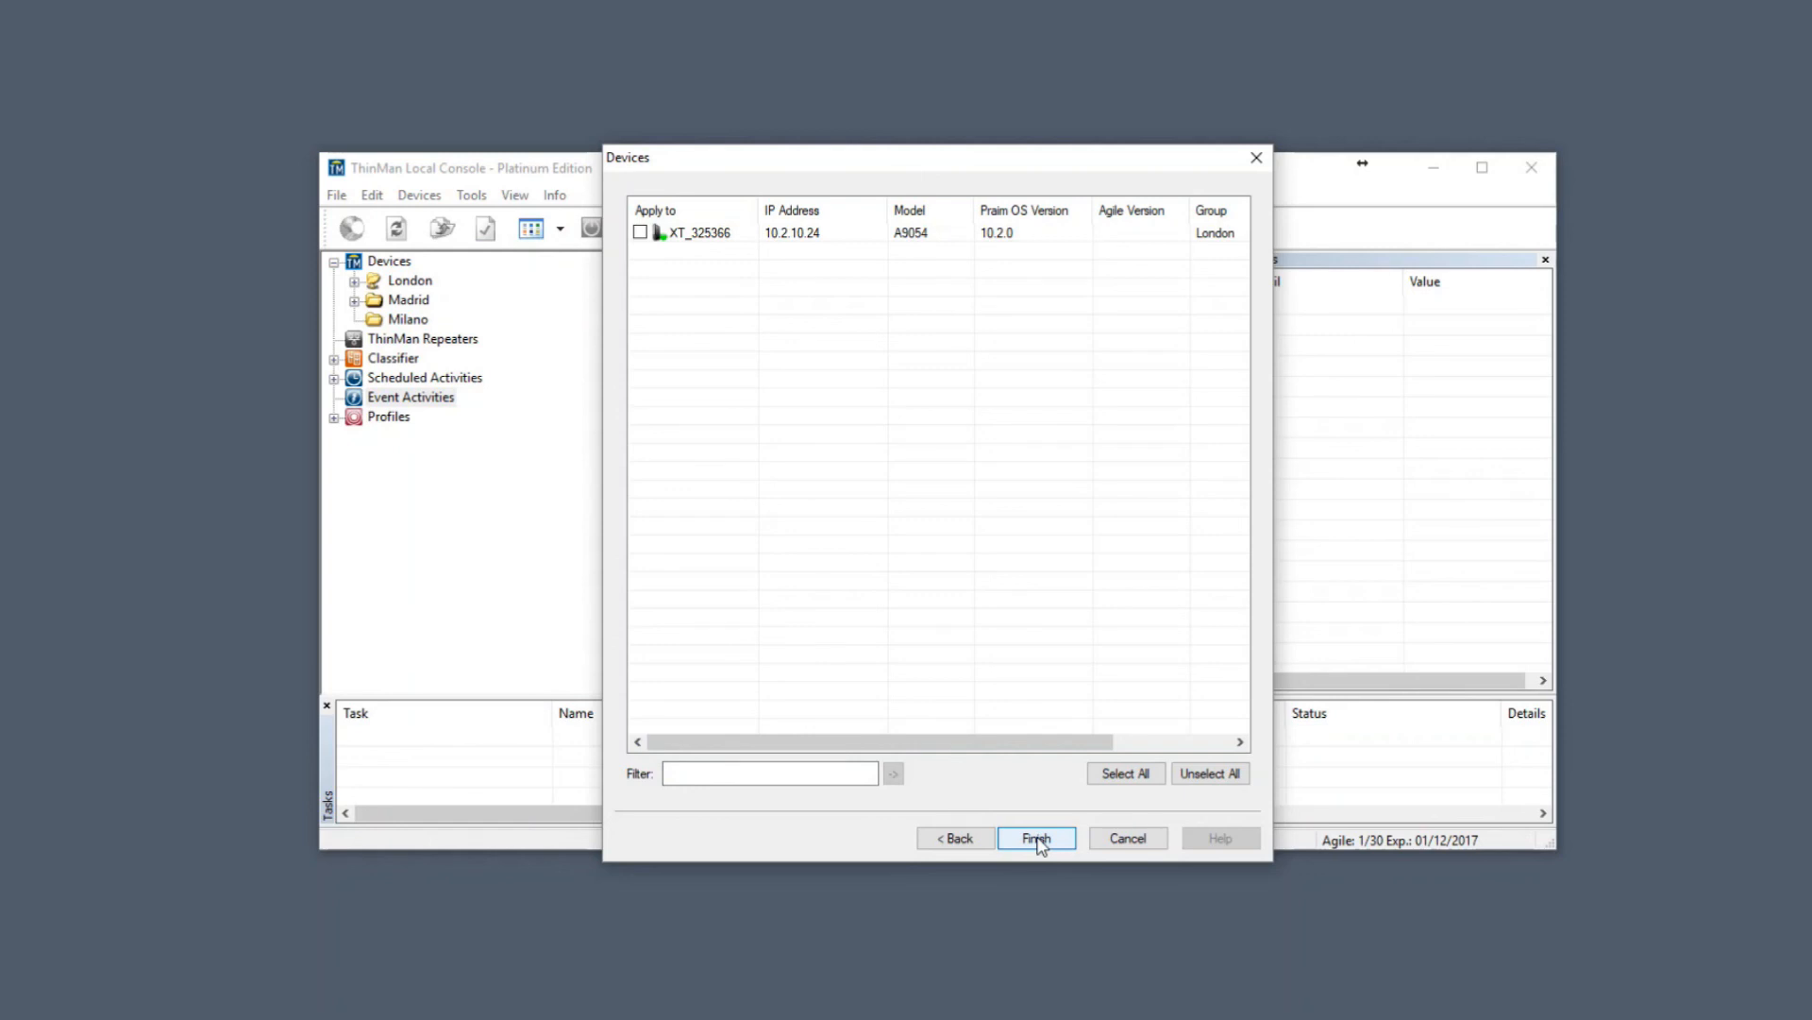
click(955, 838)
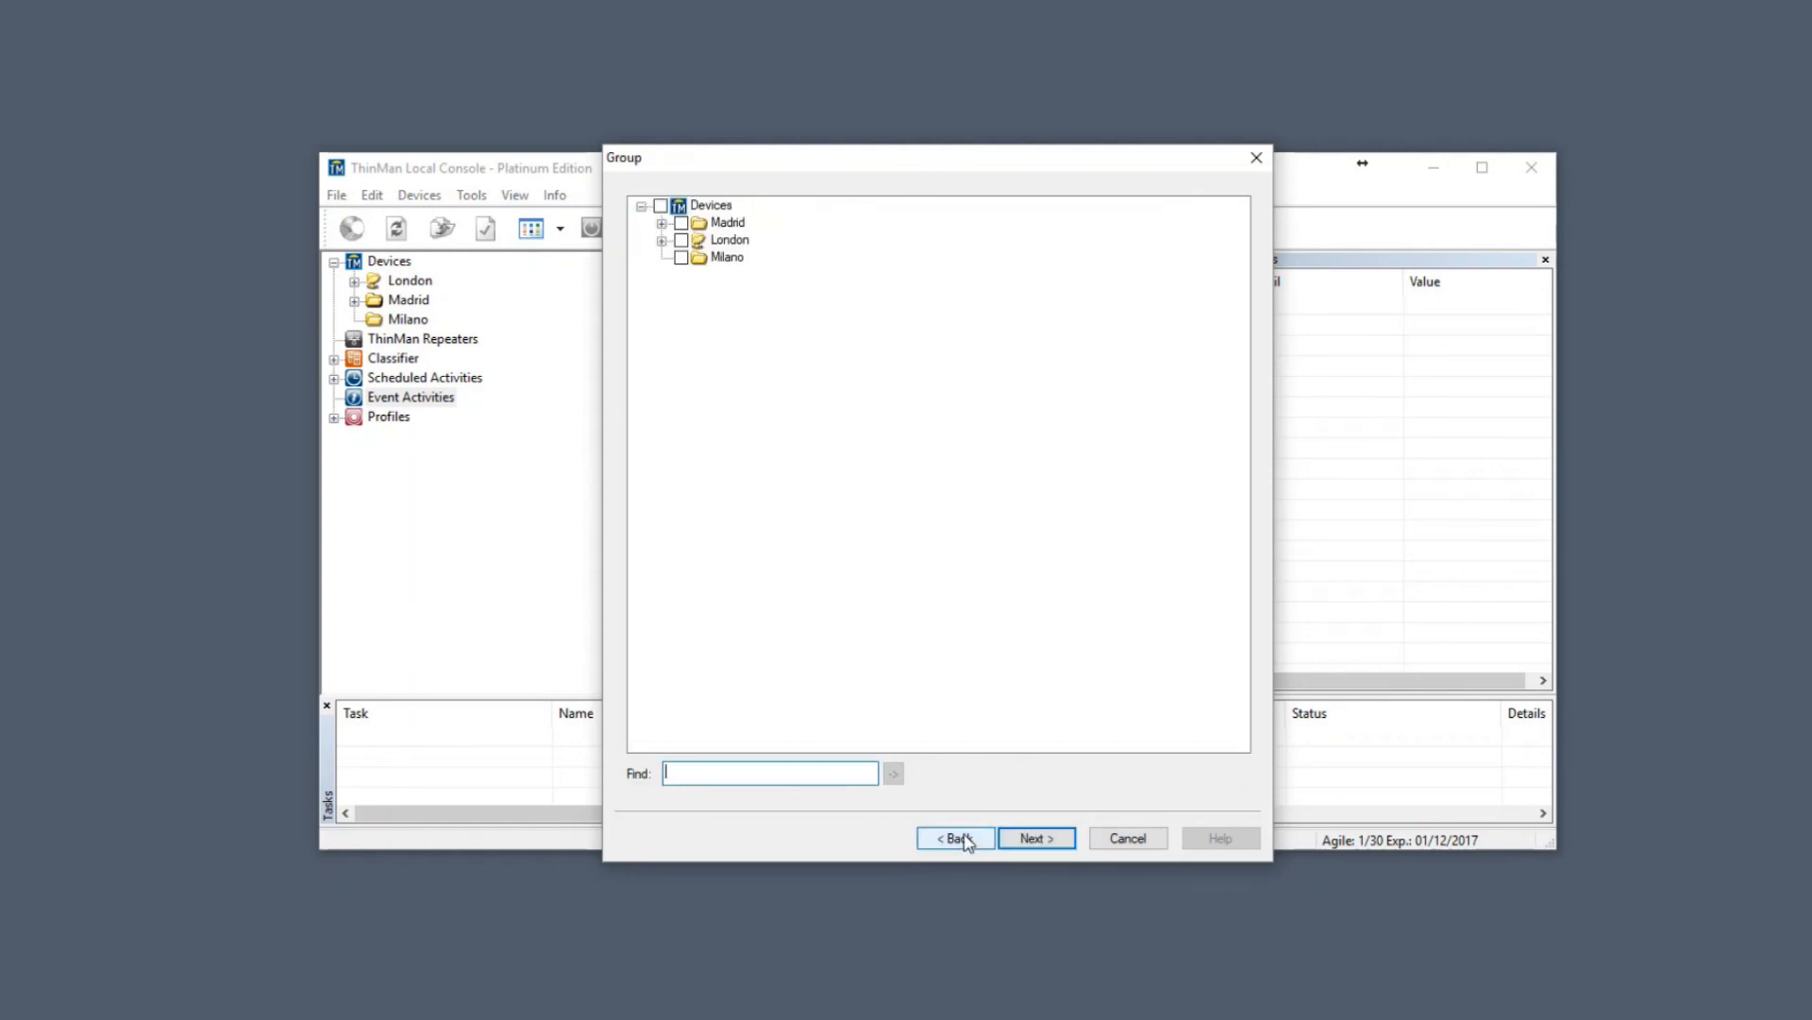
click(684, 241)
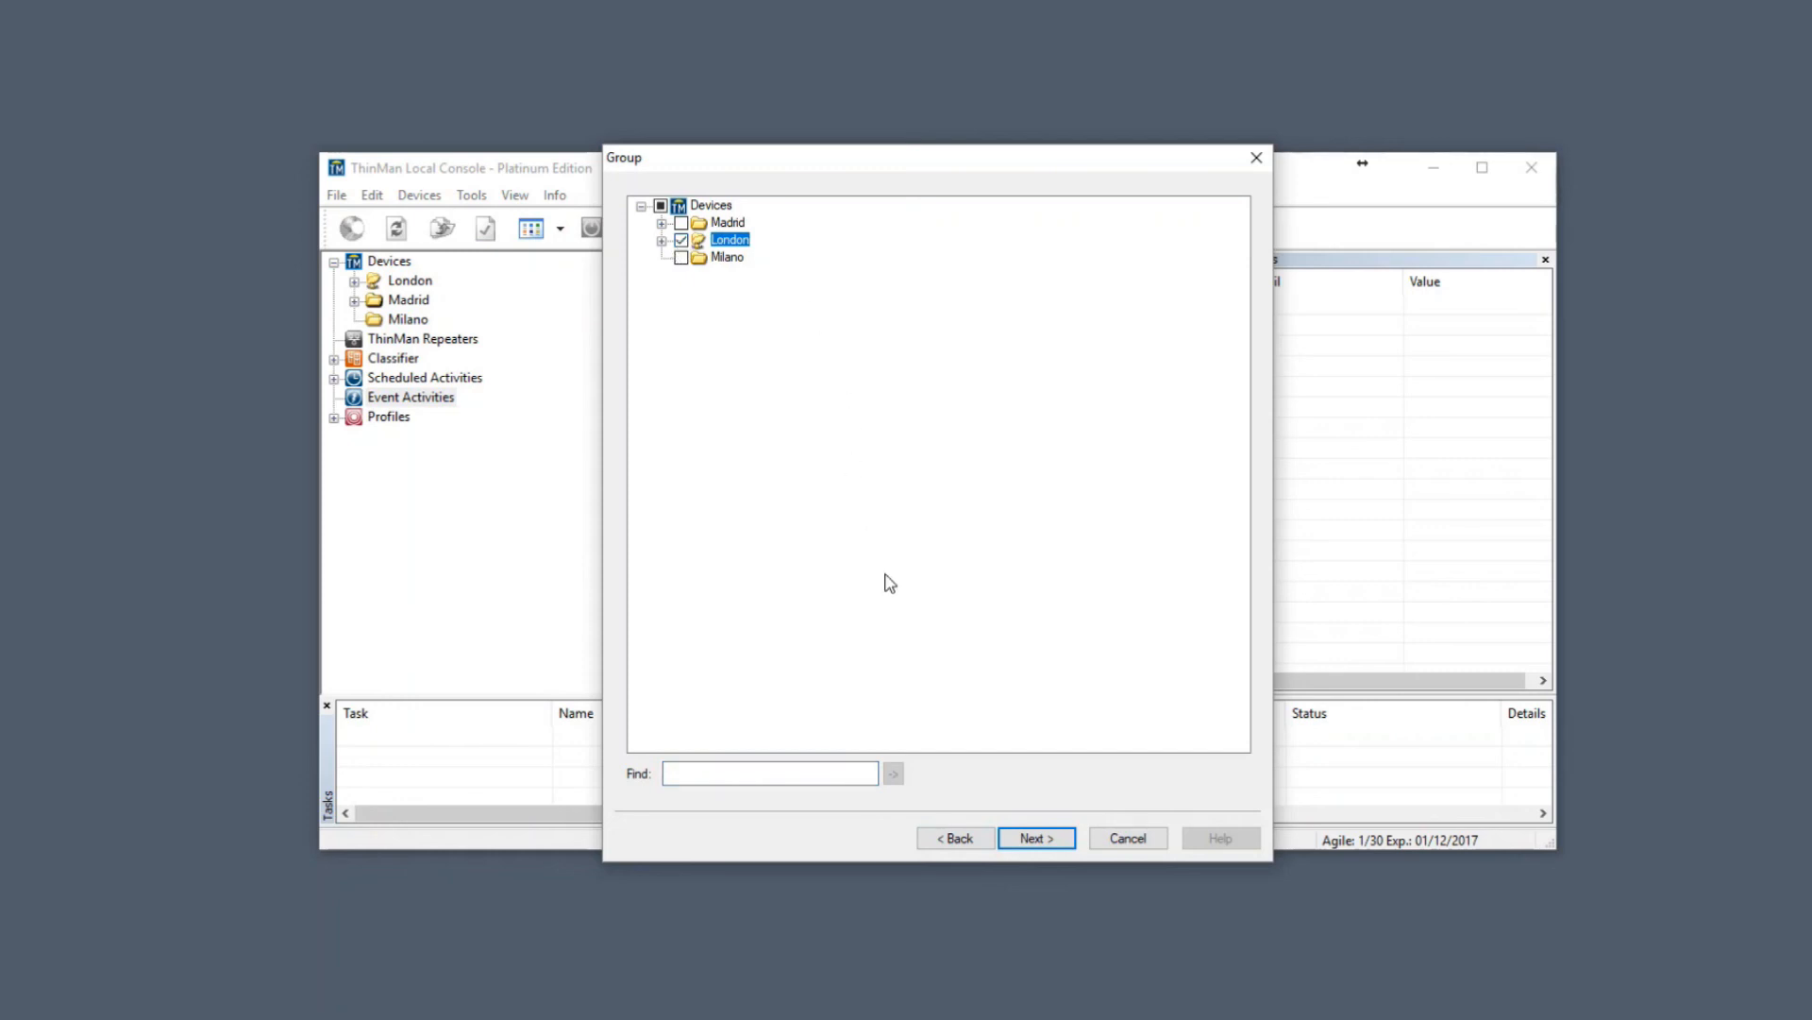
click(1033, 839)
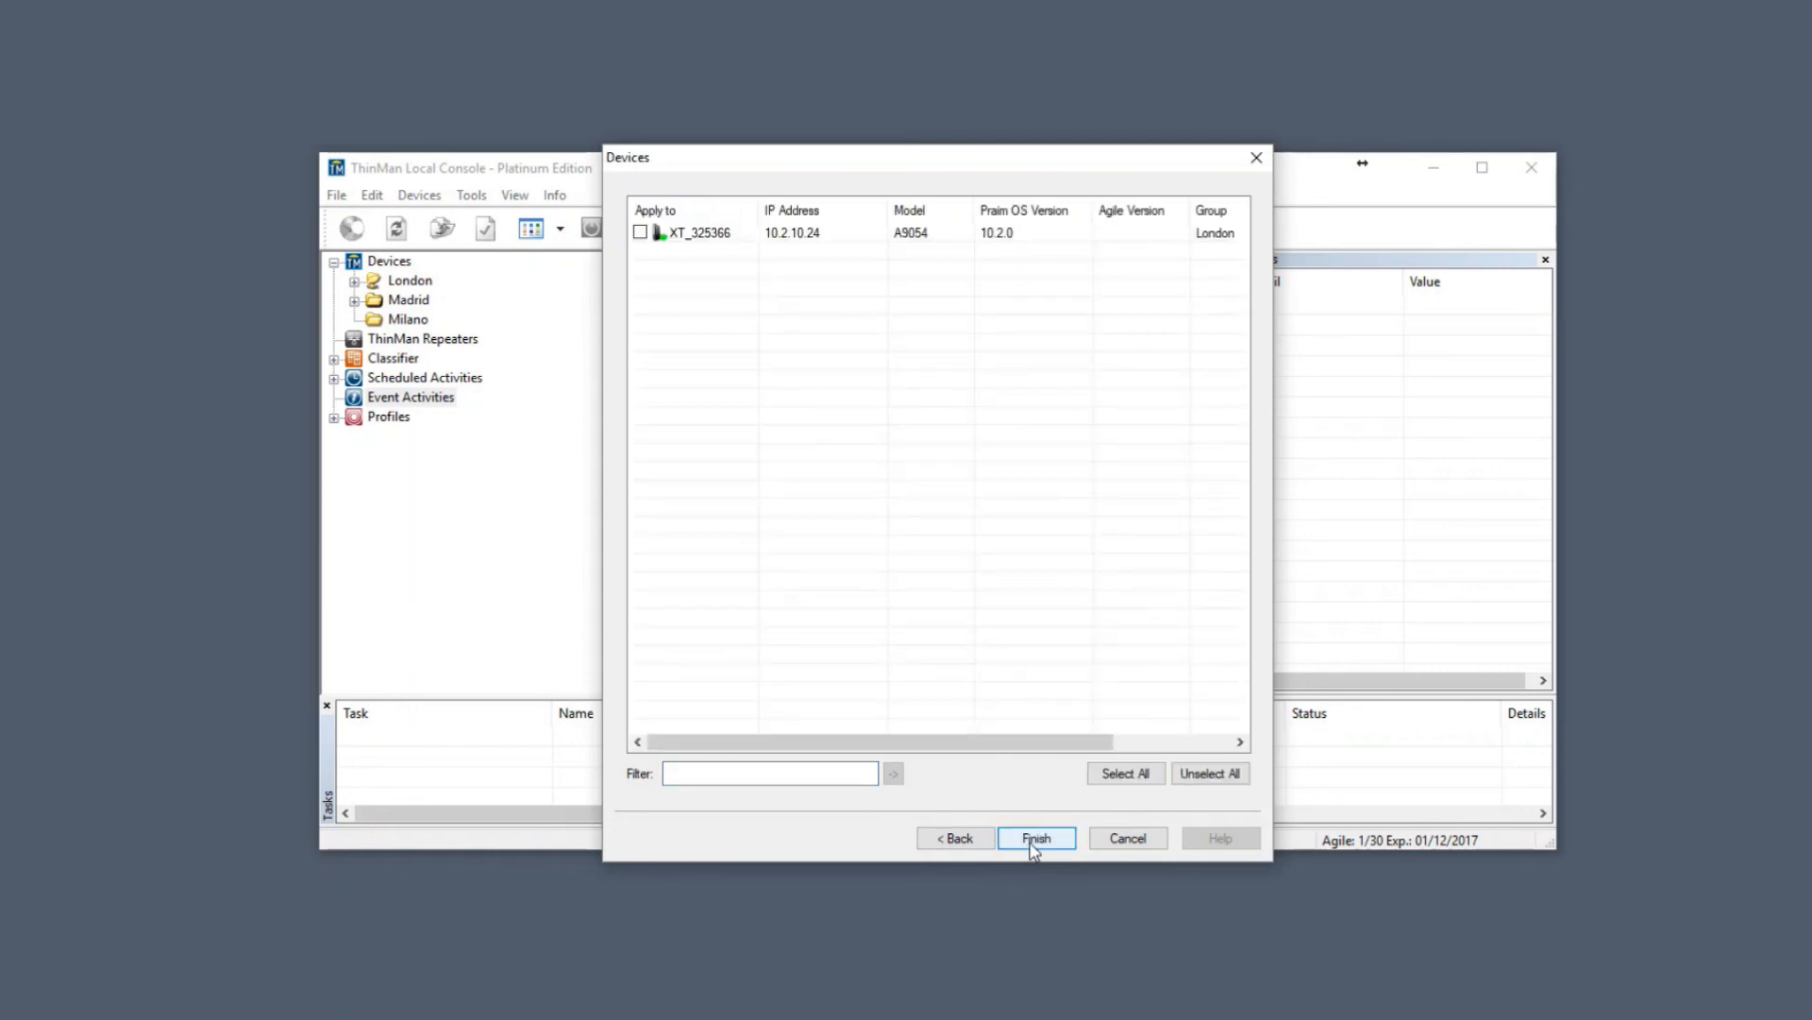
click(1032, 842)
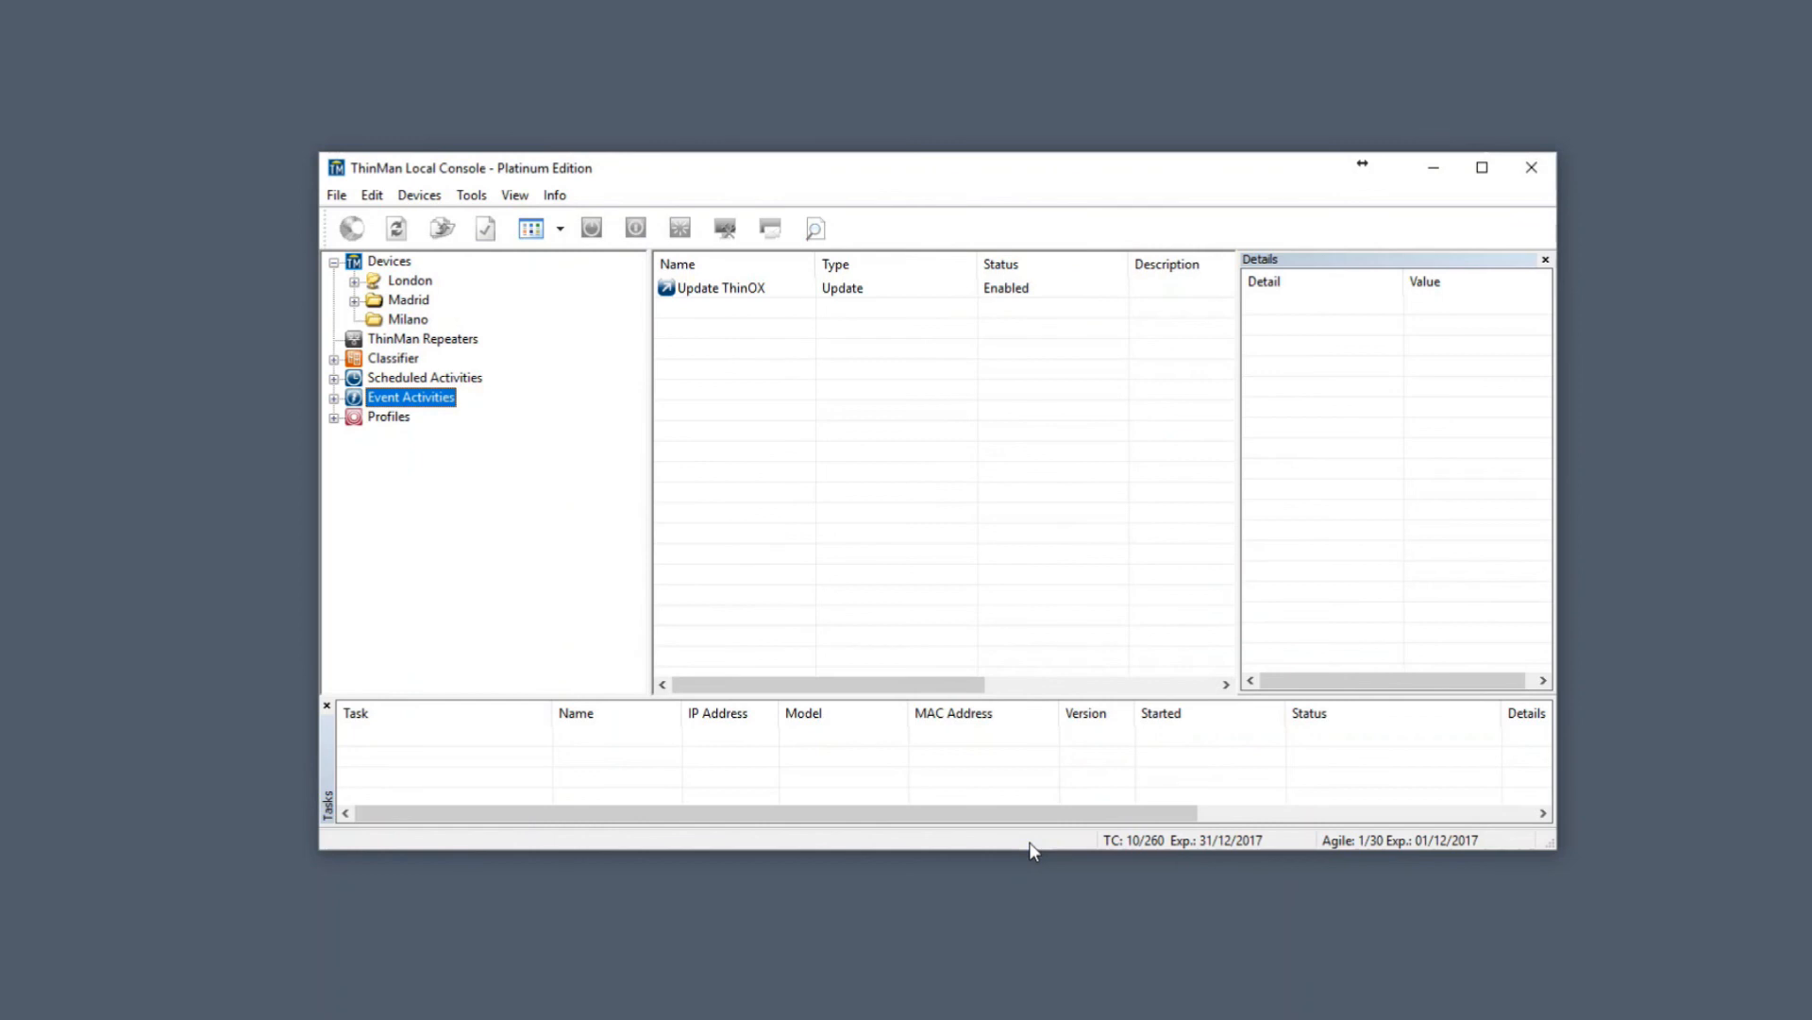